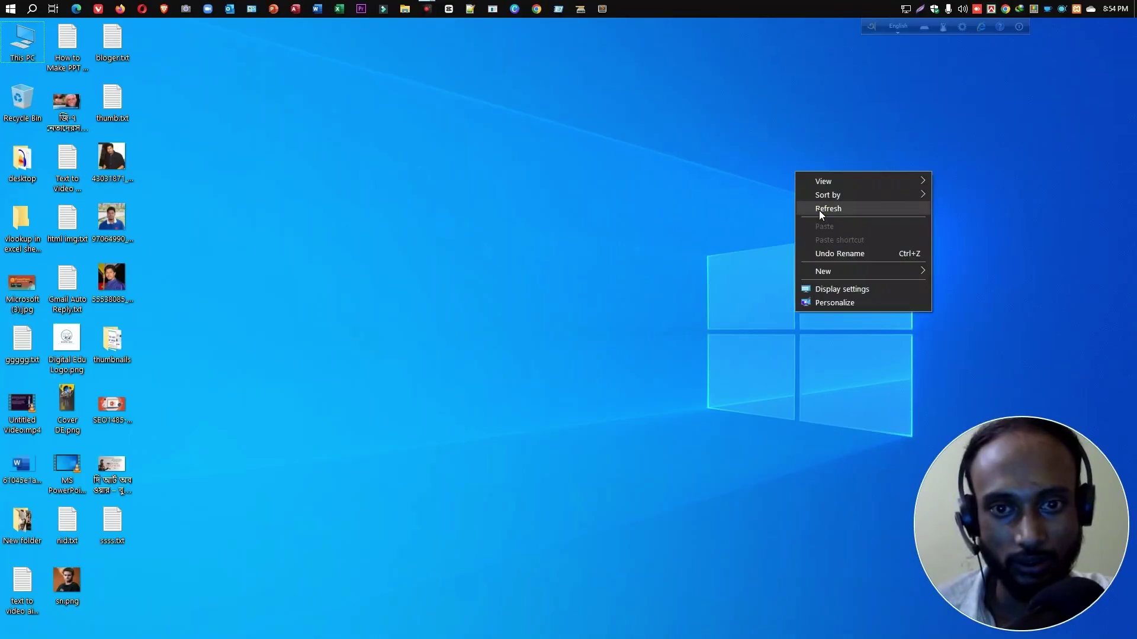
Refresh the desktop from its right-click menu.
left_click(819, 211)
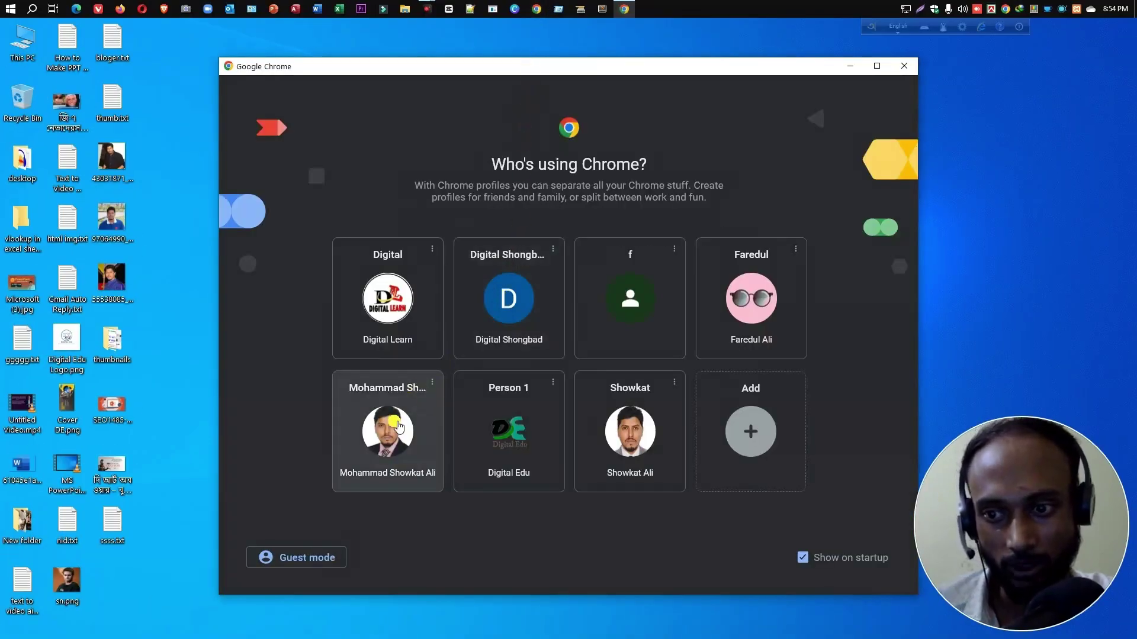
Open Chrome with the chosen profile and go to ChatGPT via its New Tab shortcut.
left_click(405, 414)
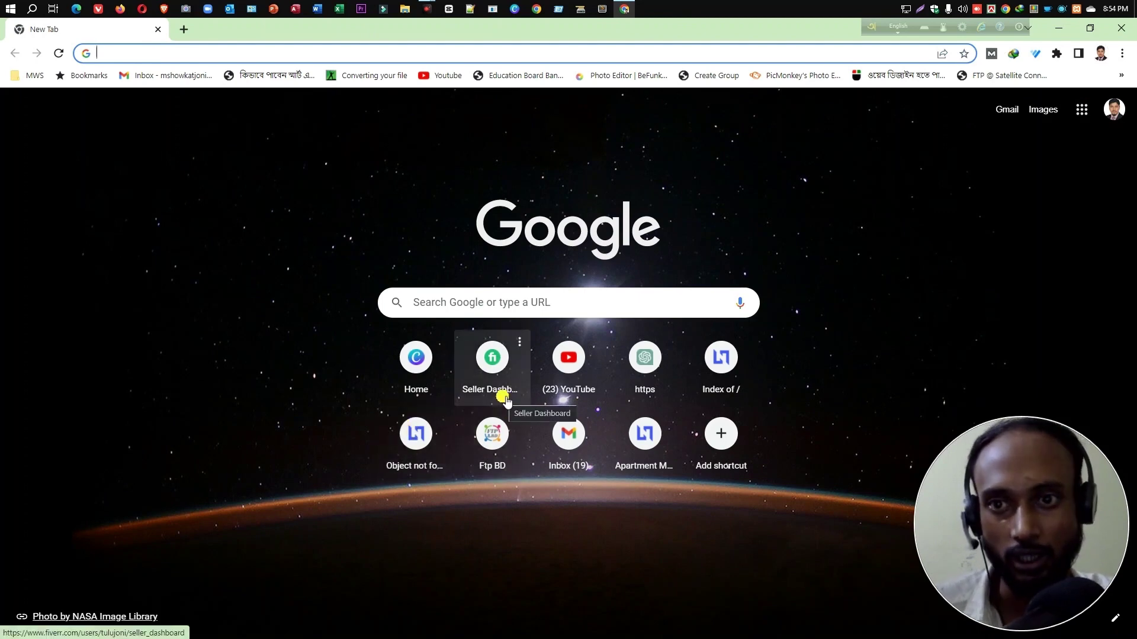
left_click(657, 377)
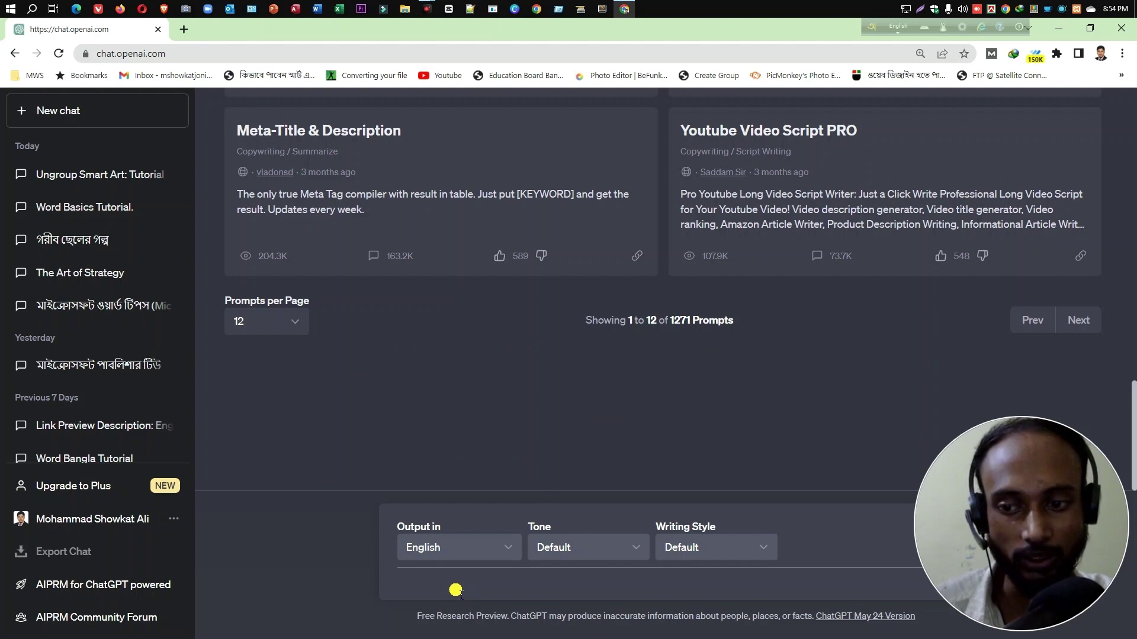
Enter the prompt 'write a story about alone boy' with output language set to বাংলা.
type("write a story about alone boy")
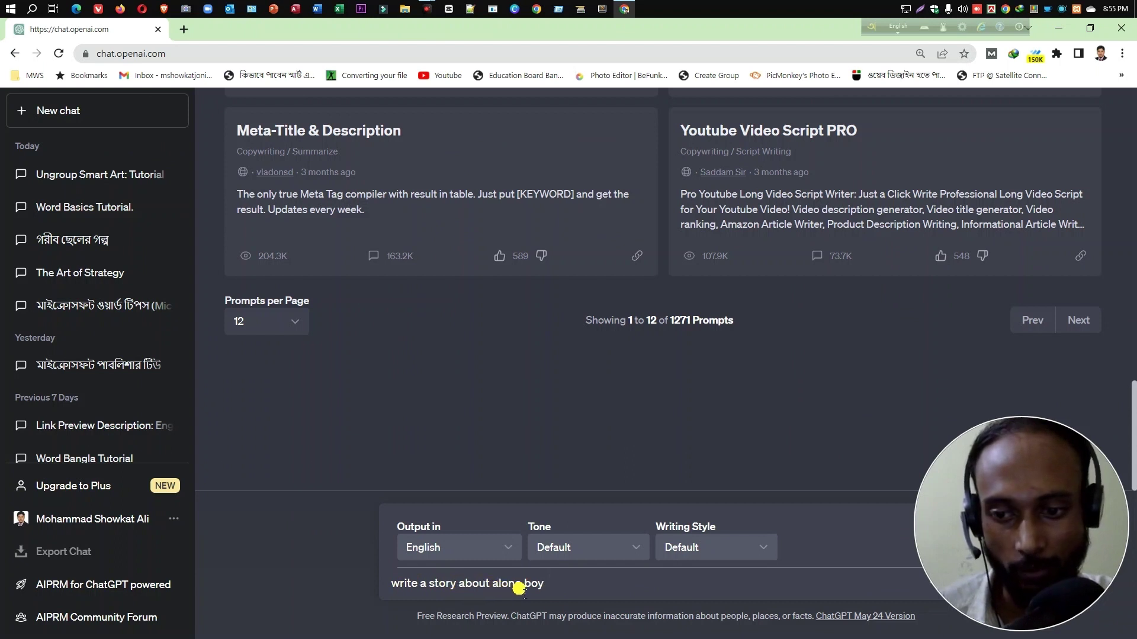
left_click(481, 554)
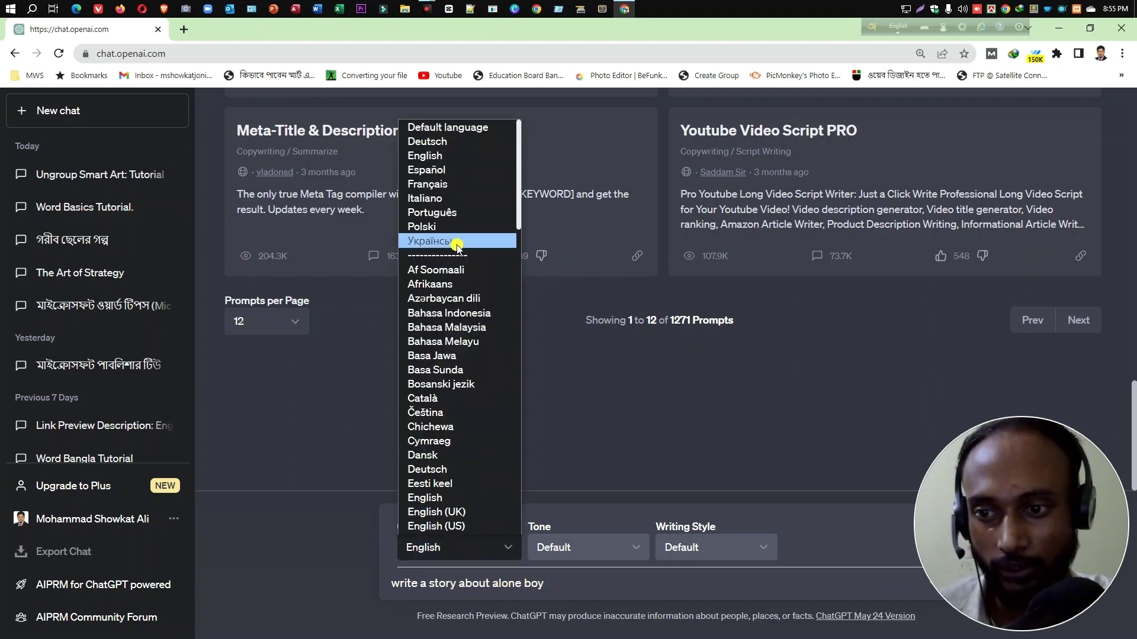
scroll(461, 233, "down", 5)
scroll(456, 247, "up", 5)
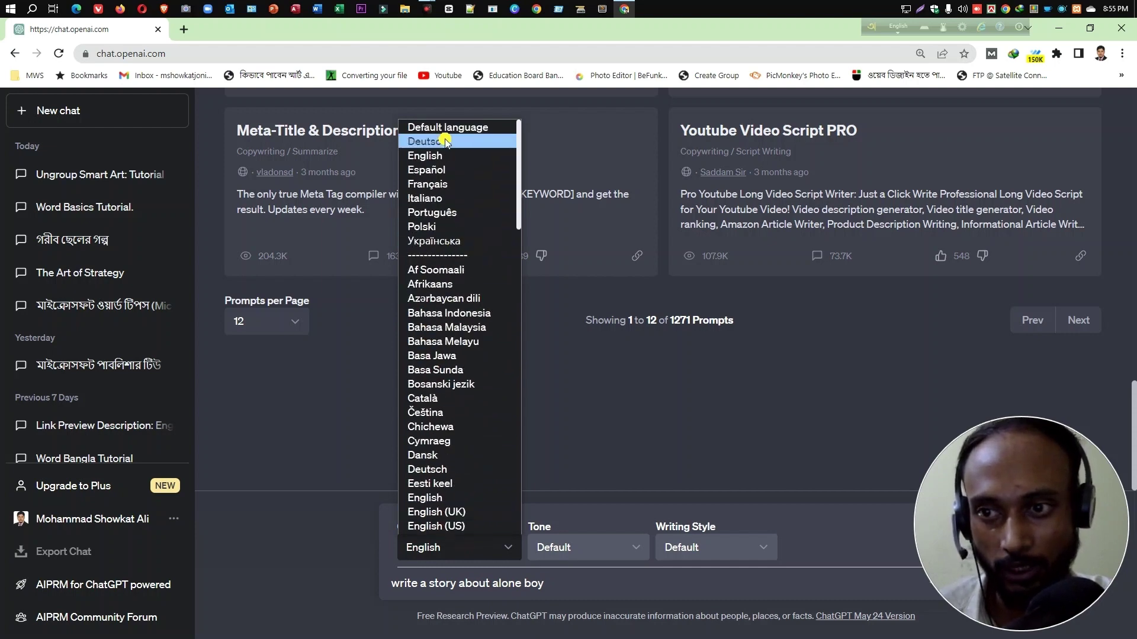
scroll(438, 209, "down", 3)
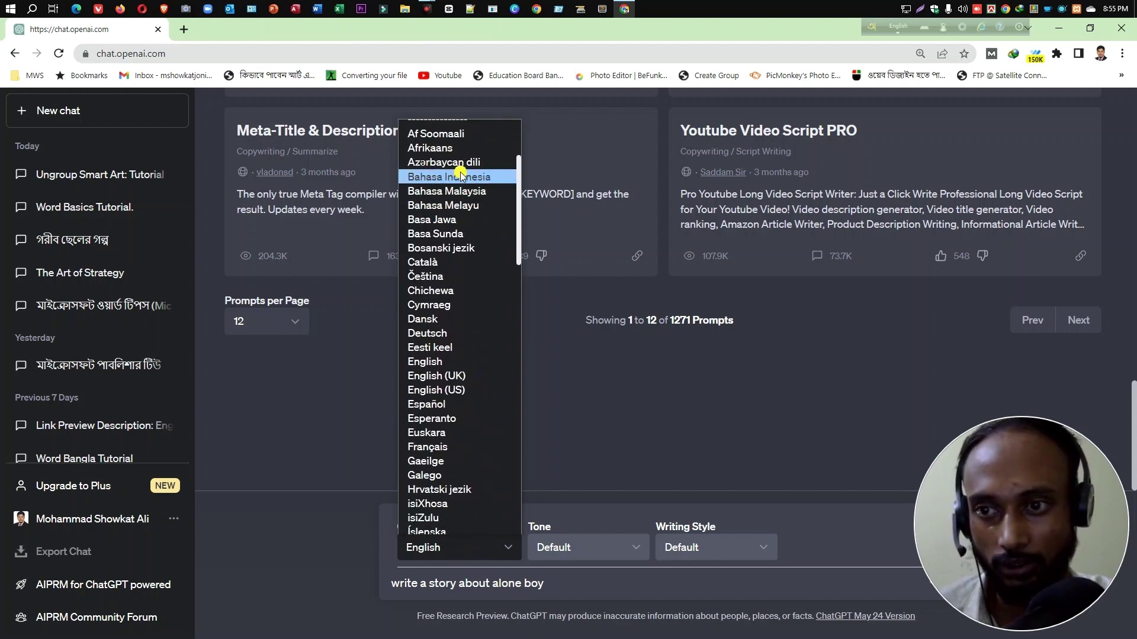
scroll(450, 332, "down", 7)
scroll(451, 339, "down", 7)
scroll(451, 339, "down", 5)
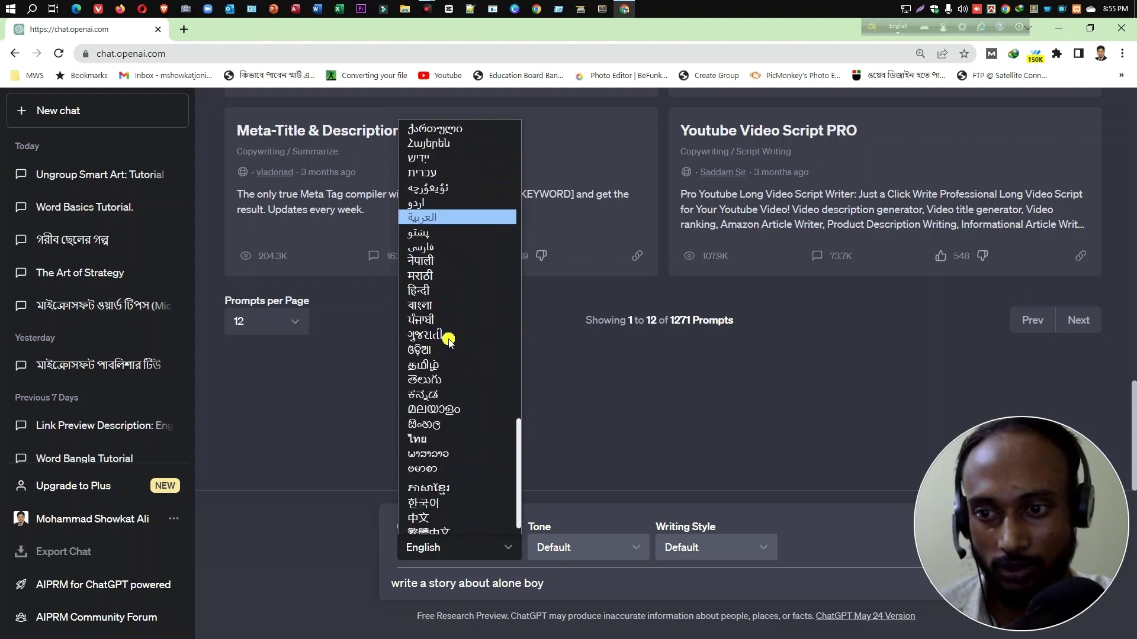
left_click(452, 216)
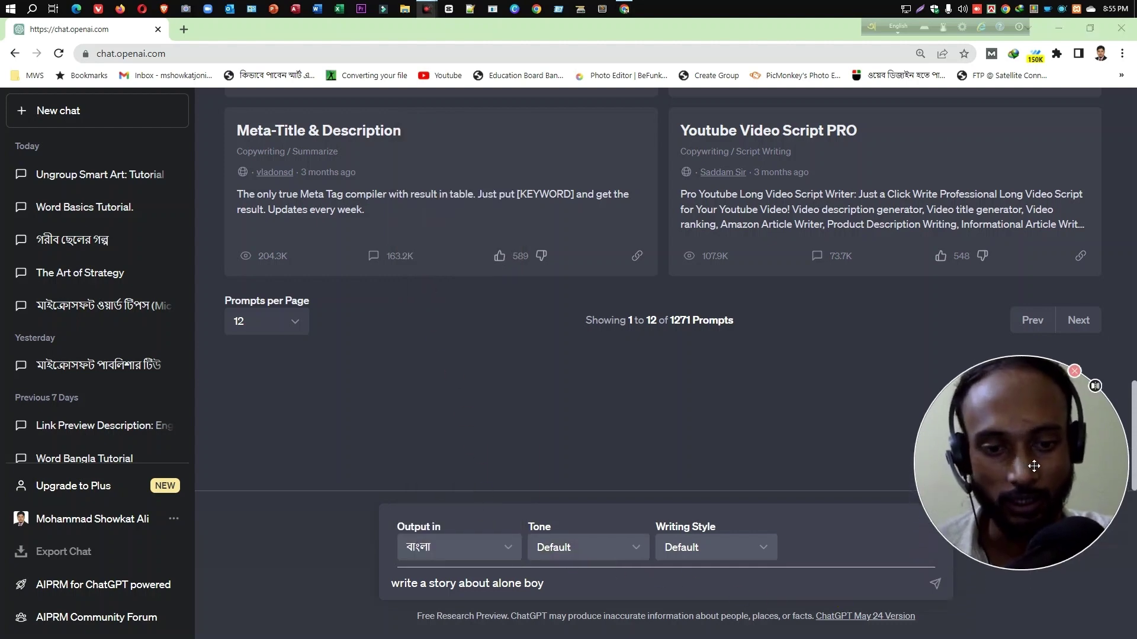
Send the prompt, stop the reply early, and select the story's first paragraph.
left_click(931, 580)
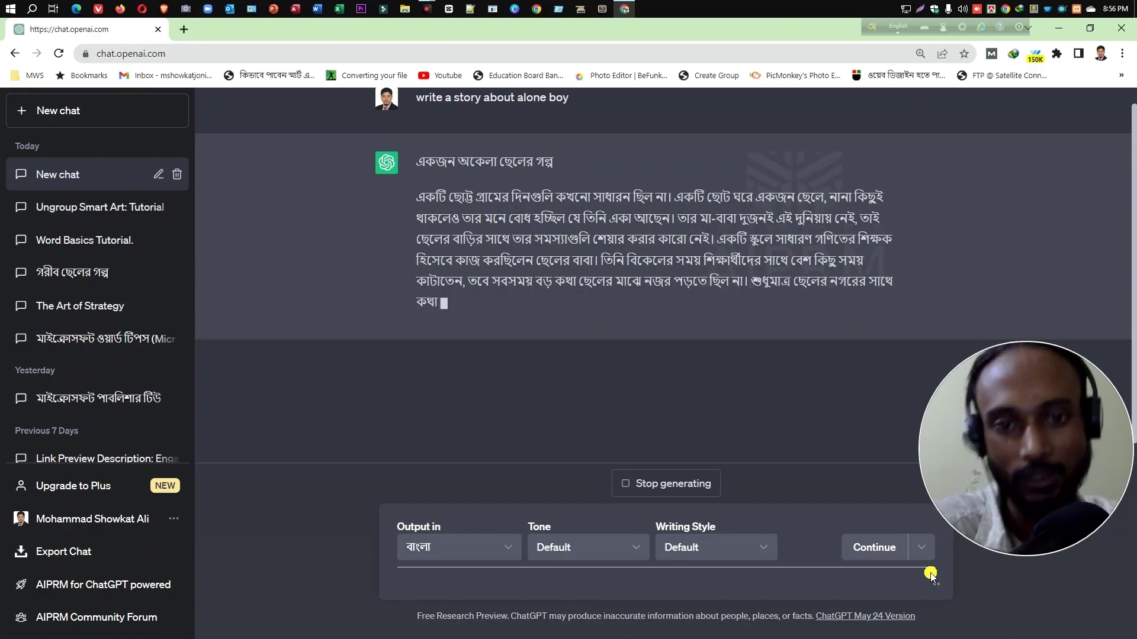
left_click(666, 484)
scroll(666, 427, "up", 1)
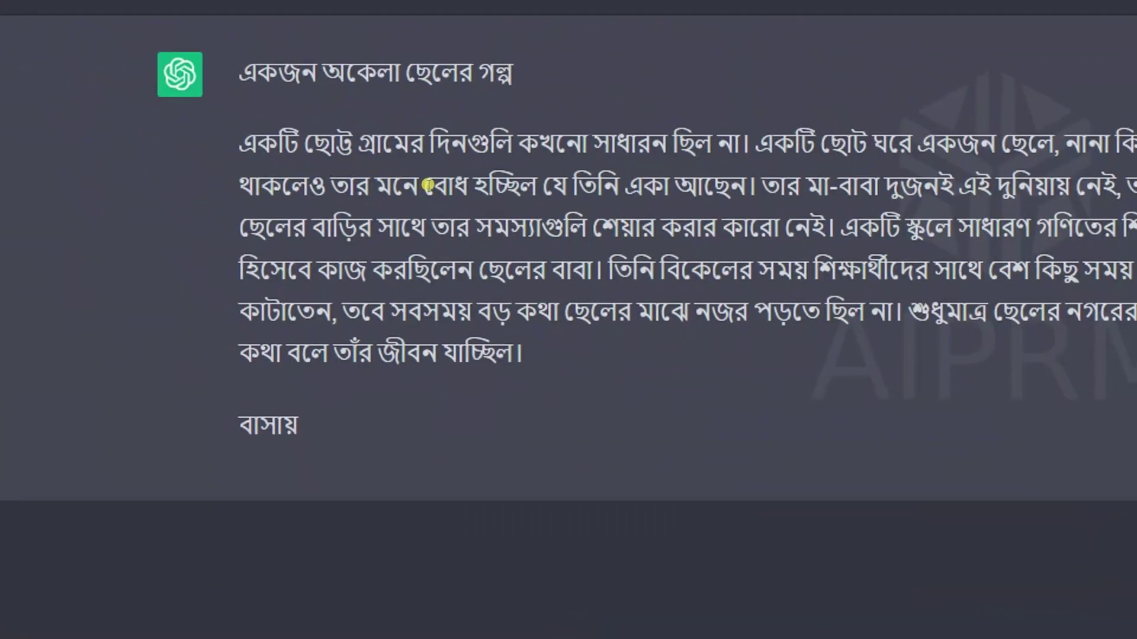
triple_click(471, 241)
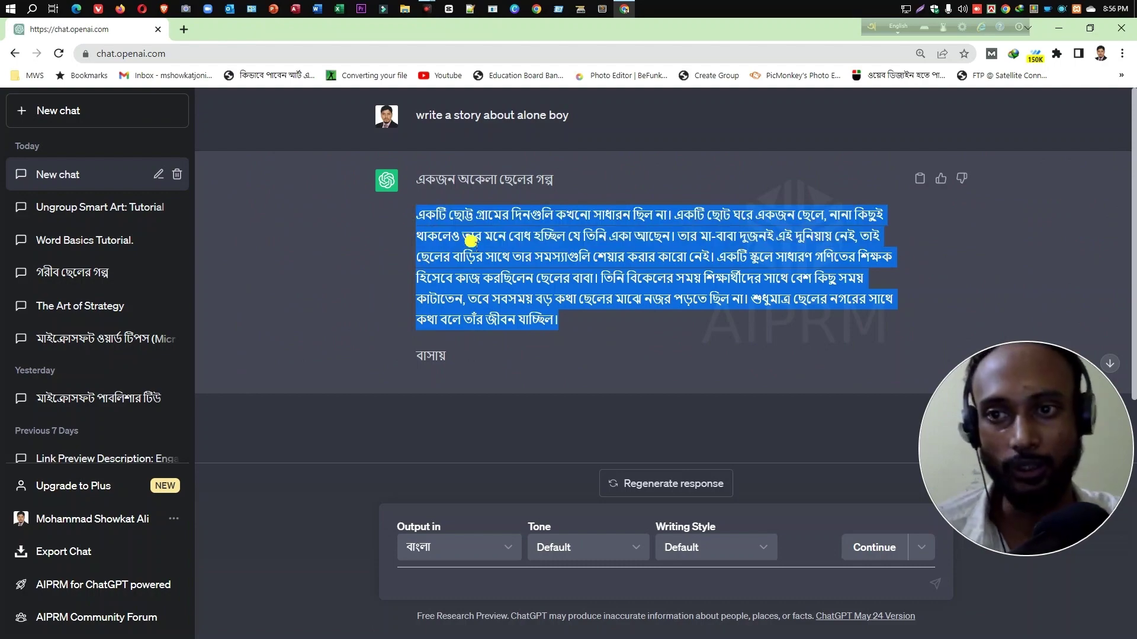
Search 'narakeet text to speech' and open Narakeet's text to audio converter.
left_click(186, 25)
type("narakte")
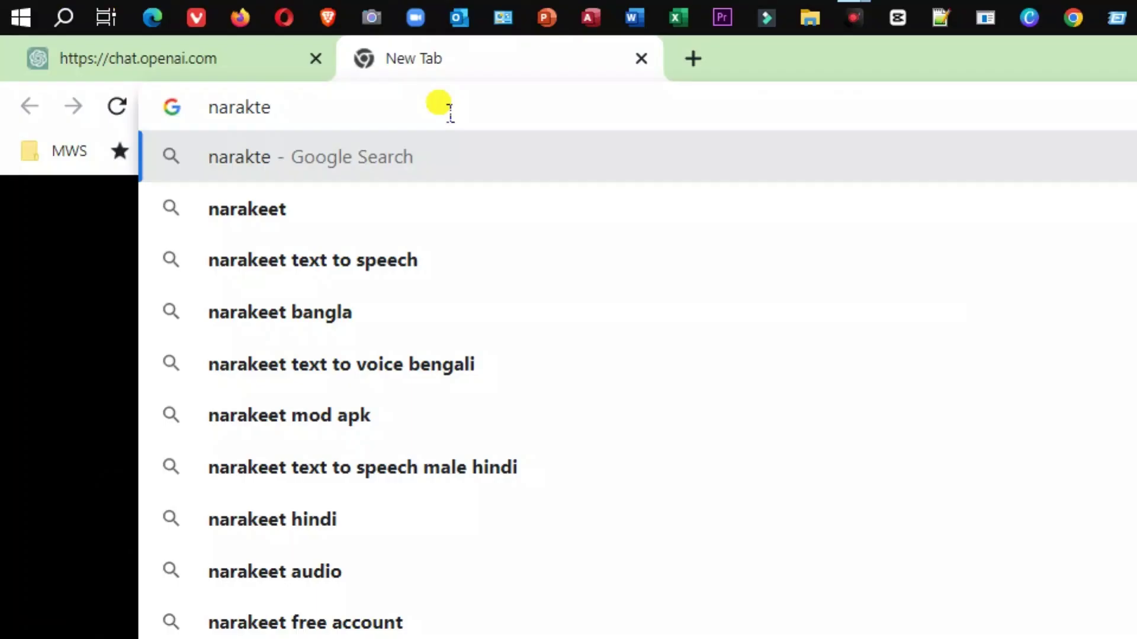
left_click(340, 257)
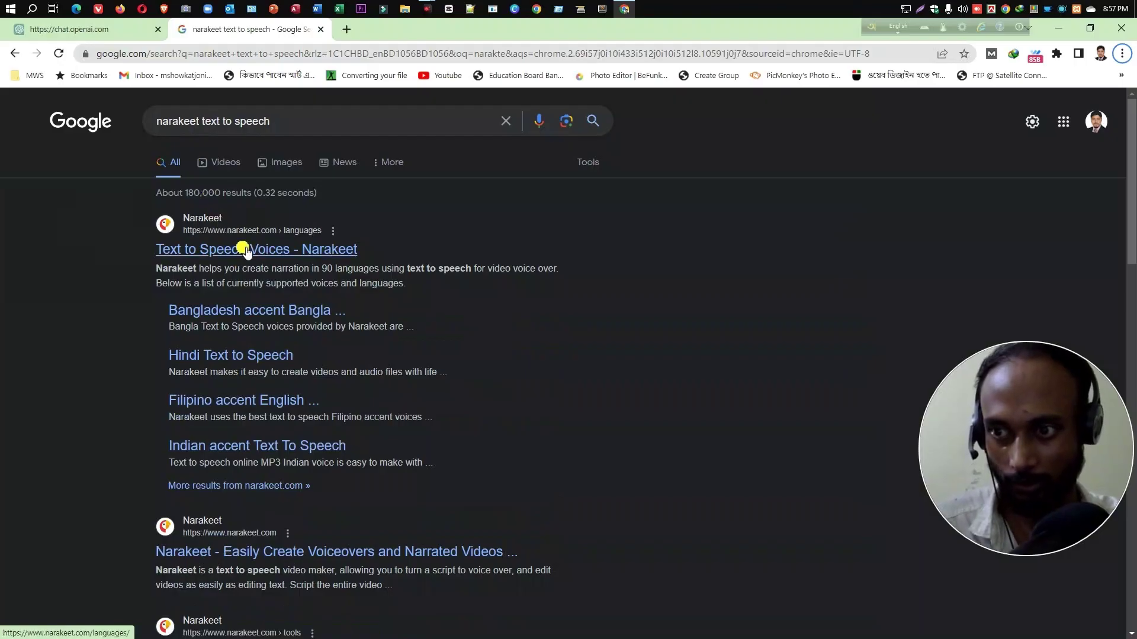
left_click(247, 252)
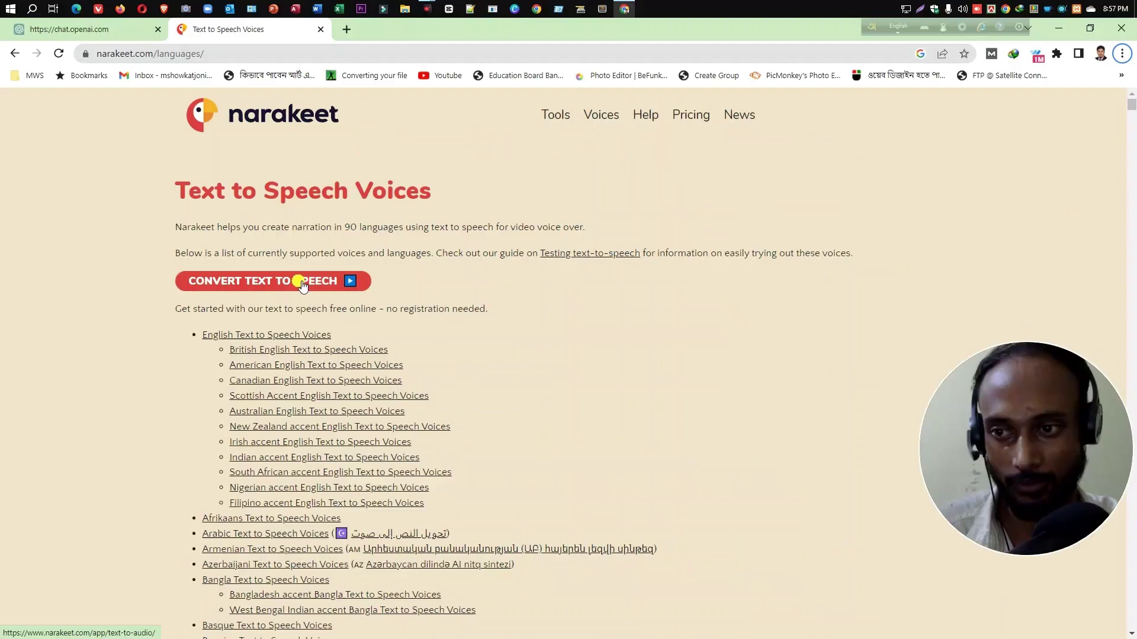
left_click(594, 326)
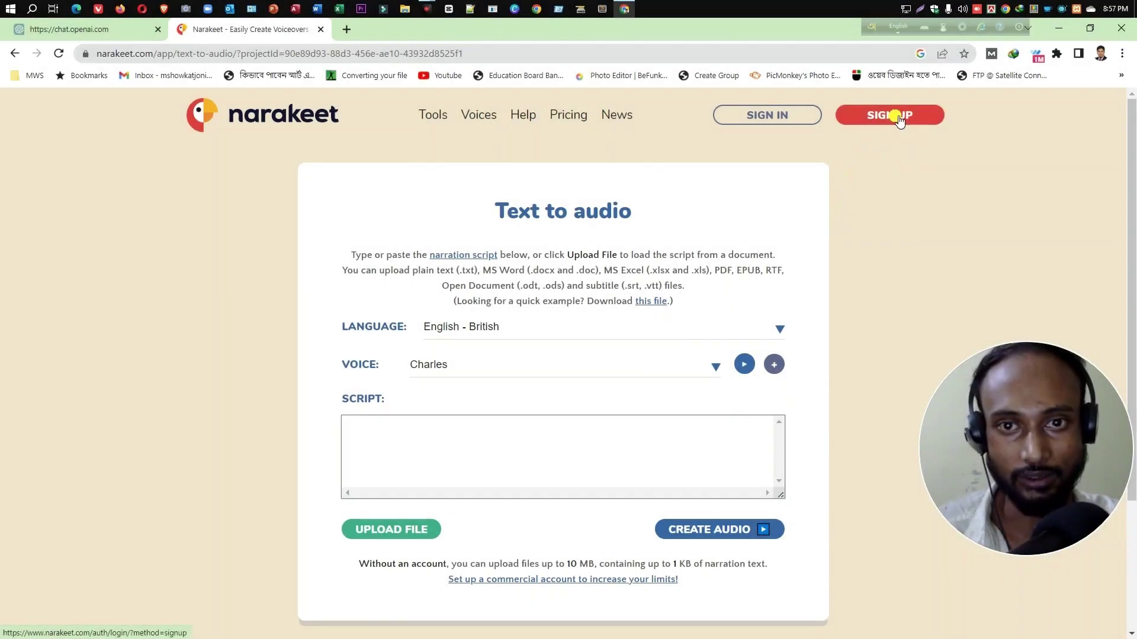
Sign up for Narakeet with the Google account.
left_click(897, 117)
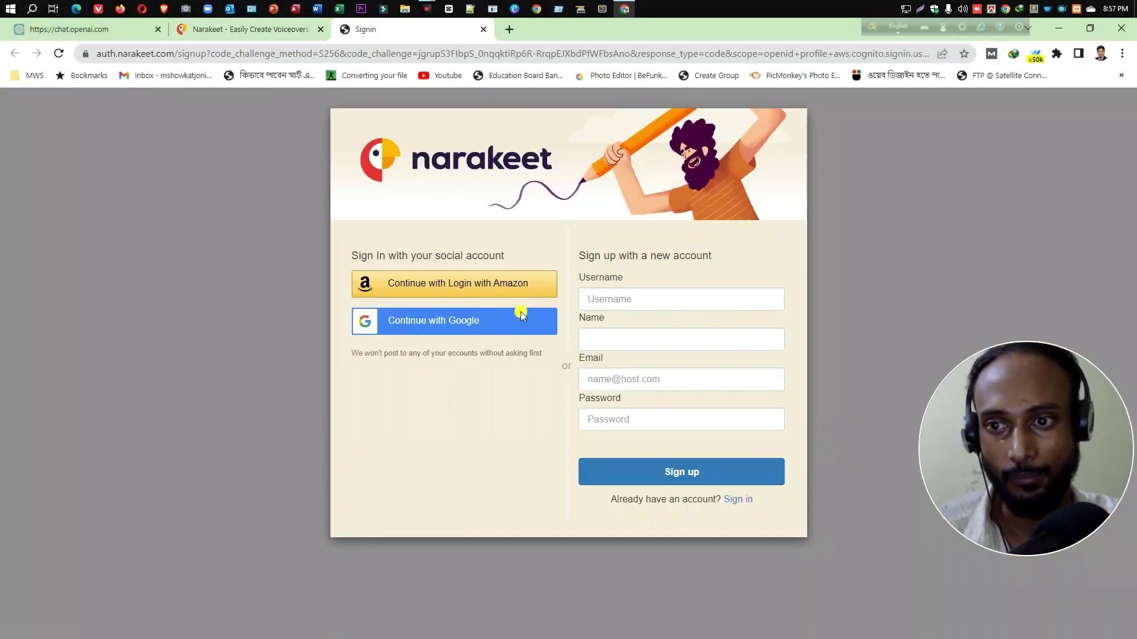
left_click(459, 328)
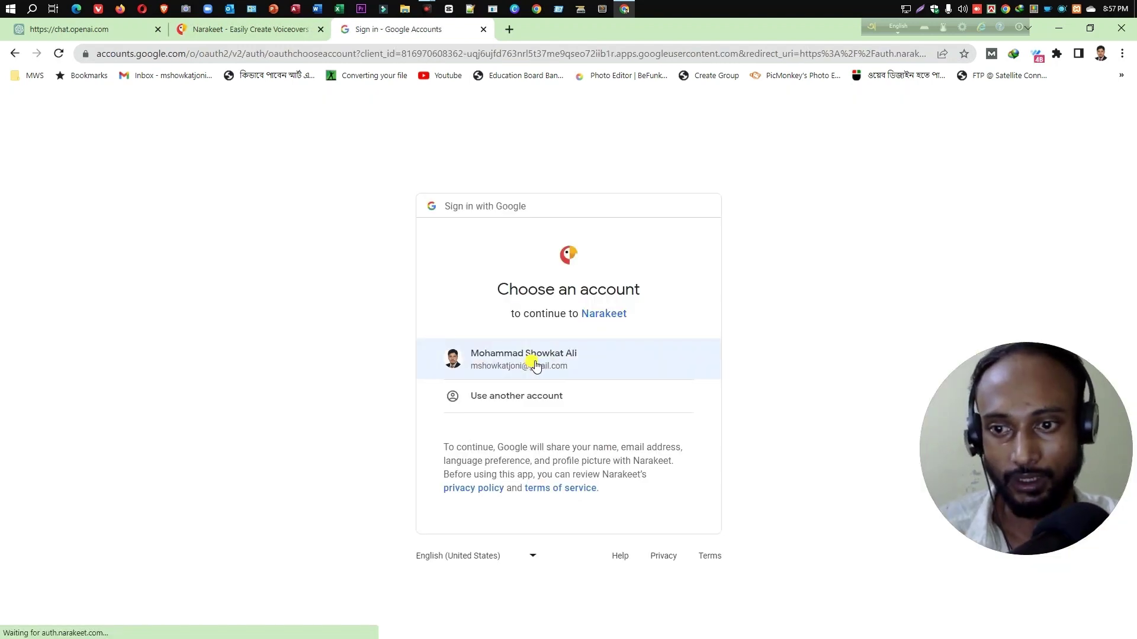
left_click(534, 365)
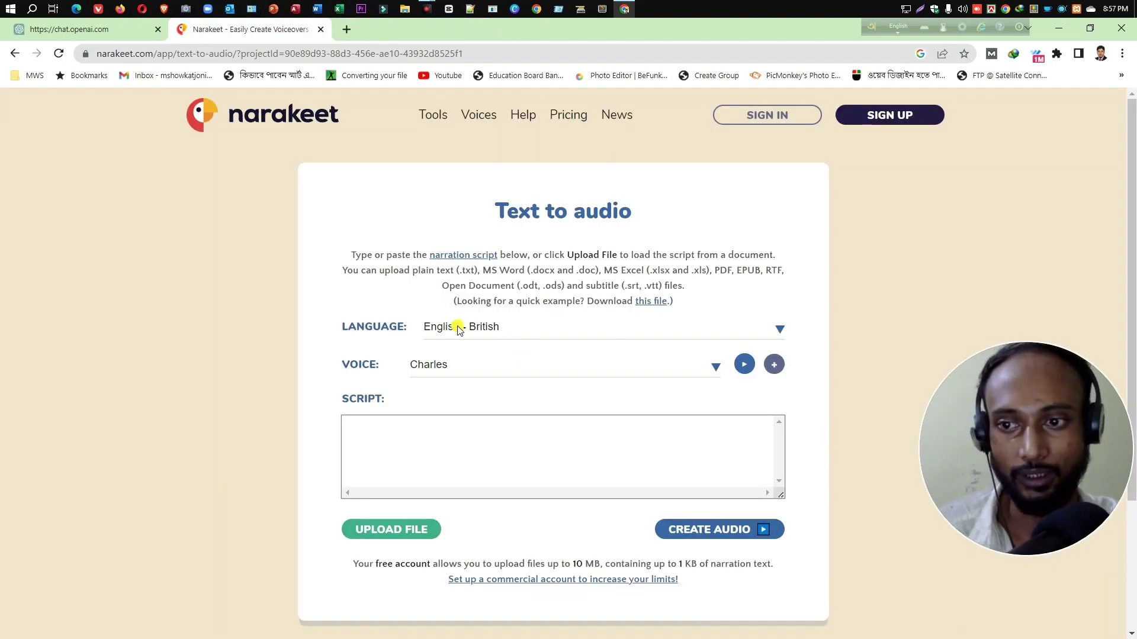
Set the narration language to Bangla - Bangladesh Accent and the voice to Salman.
left_click(476, 331)
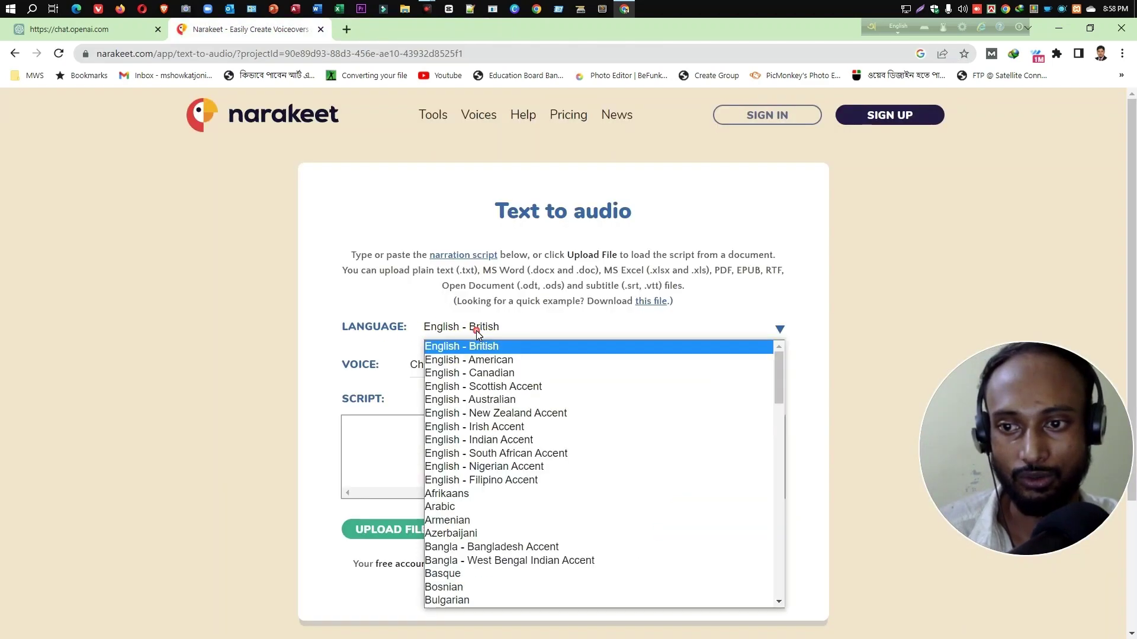
left_click(409, 305)
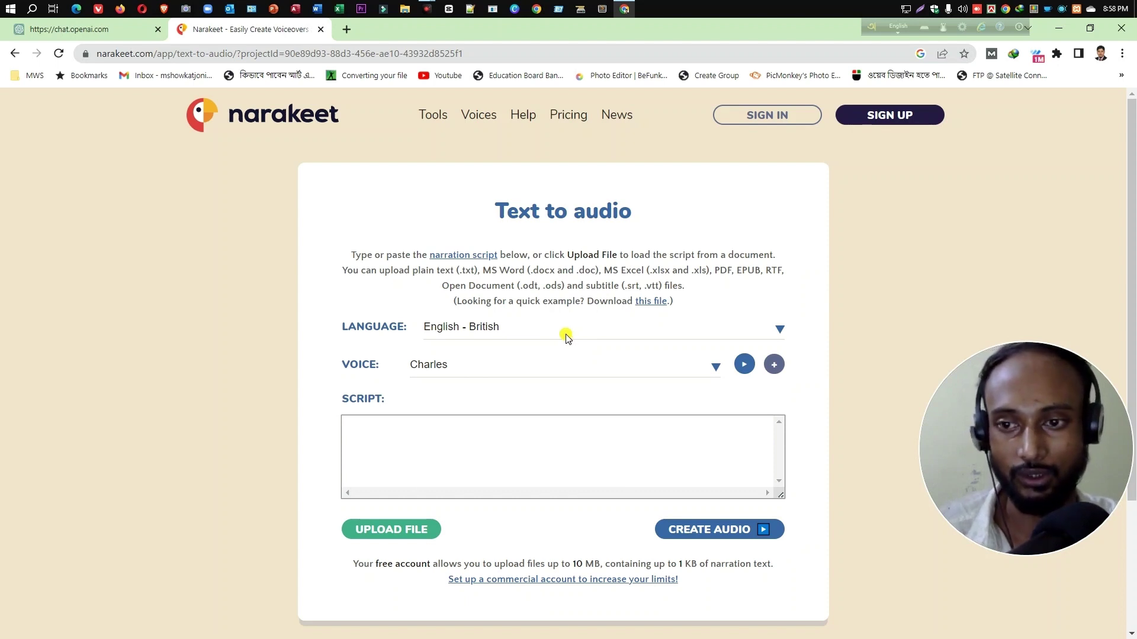
left_click(566, 336)
scroll(511, 436, "down", 5)
scroll(510, 435, "up", 5)
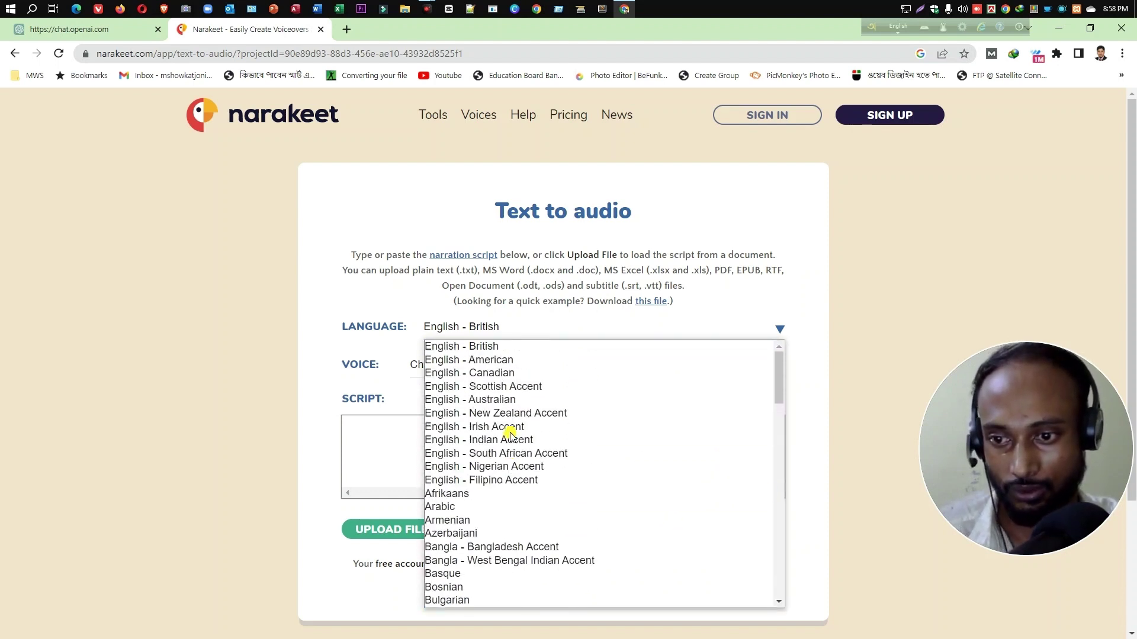
left_click(476, 547)
left_click(454, 367)
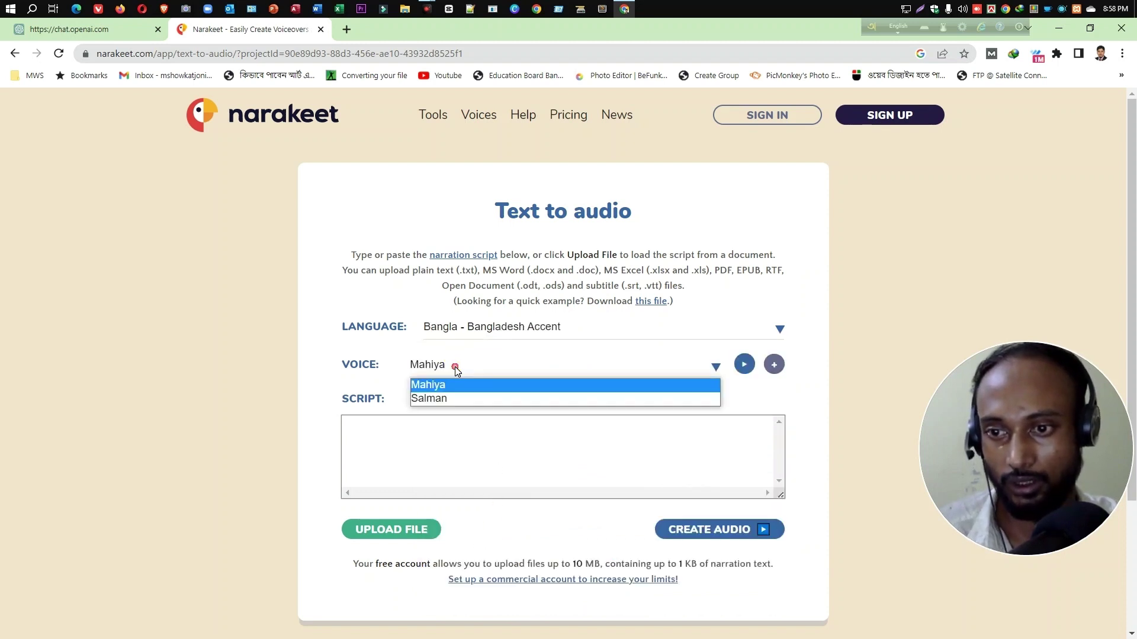
left_click(438, 400)
Paste the Bangla story as the script, create the audio and download it.
left_click(472, 446)
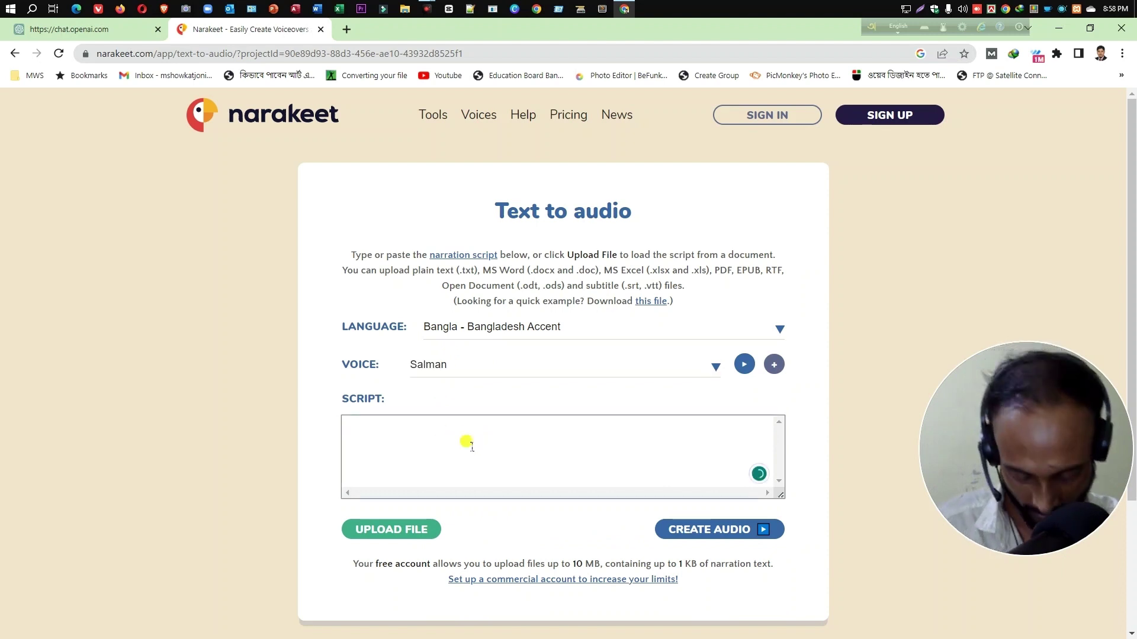
type("একটি ছোট্ট গ্রামের দিনগুলি কখনো সাধারন ছিল না। একটি ছোট ঘরে একজন ছেলে, নানা কিছুই থাকলেও তার মনে বোধ হচ্ছিল যে তিনি একা আছেন। তার মা-বাবা দুজনই এই দুনিয়ায় নেই, তাই ছেলের বাড়ির সাথে তার সমস্যাগুলি শেয়ার করার কারো নেই। একটি স্কুলে সাধারণ গণিতের শিক্ষক হিসেবে কাজ করছিলেন ছেলের বাবা। তিনি বিকেলের সময় শিক্ষার্থীদের সাথে বেশ কিছু সময় কাটাতেন, তবে সবসময় বড় কথা ছেলের মাঝে নজর পড়তে ছিল না। শুধুমাত্র ছেলের নগরের সাথে কথা বলে তাঁর জীবন যাচ্ছিল।")
scroll(613, 465, "down", 1)
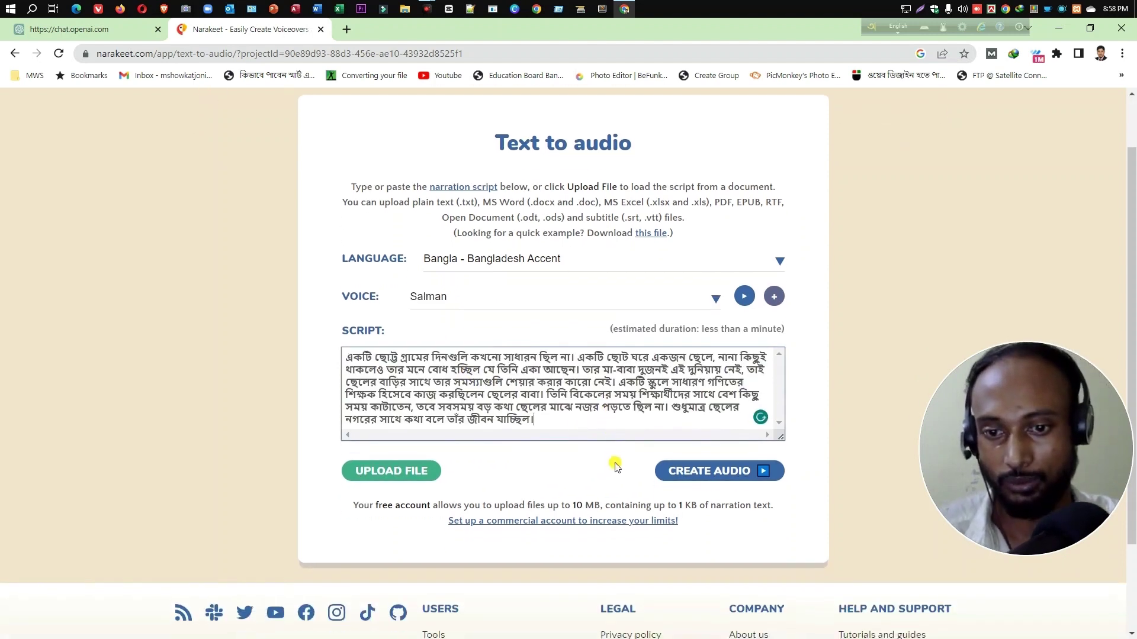
left_click(710, 477)
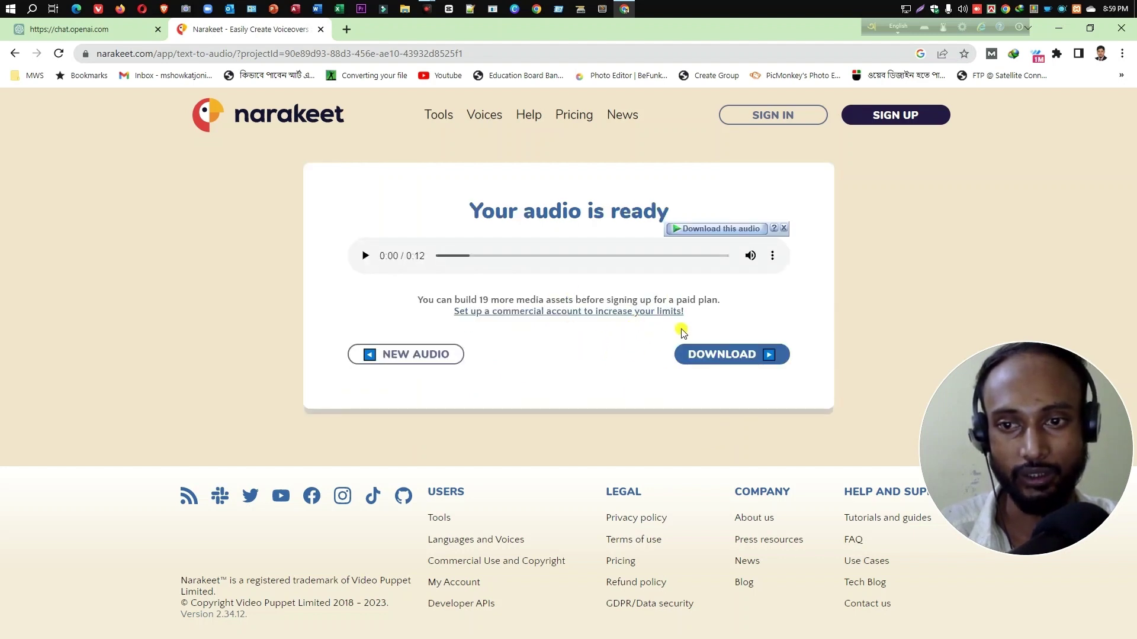
left_click(740, 367)
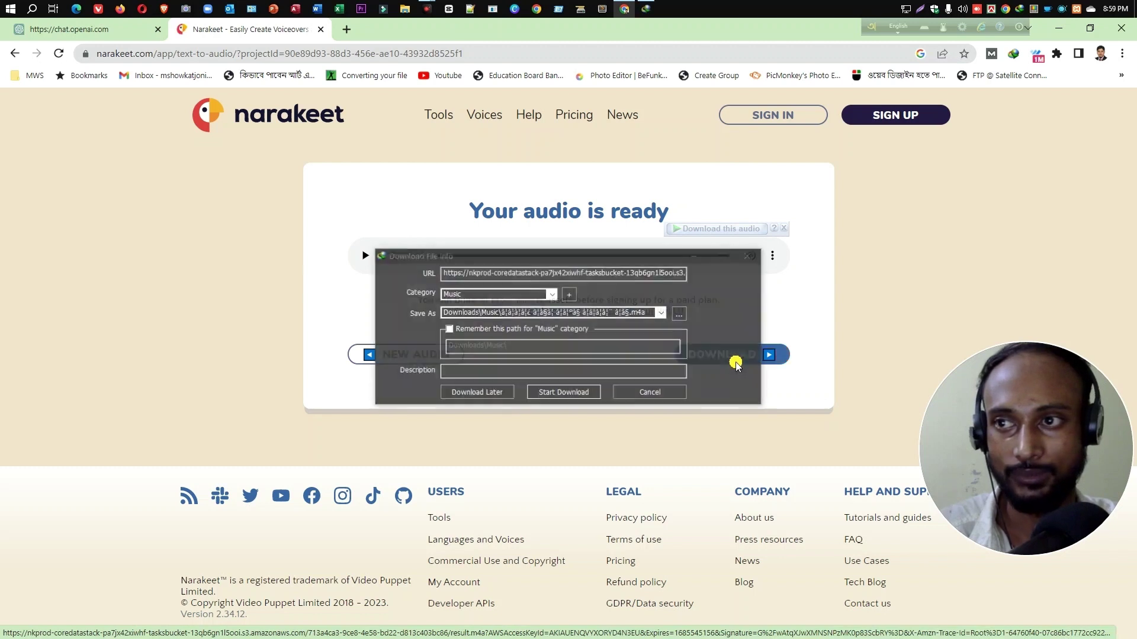
left_click(572, 394)
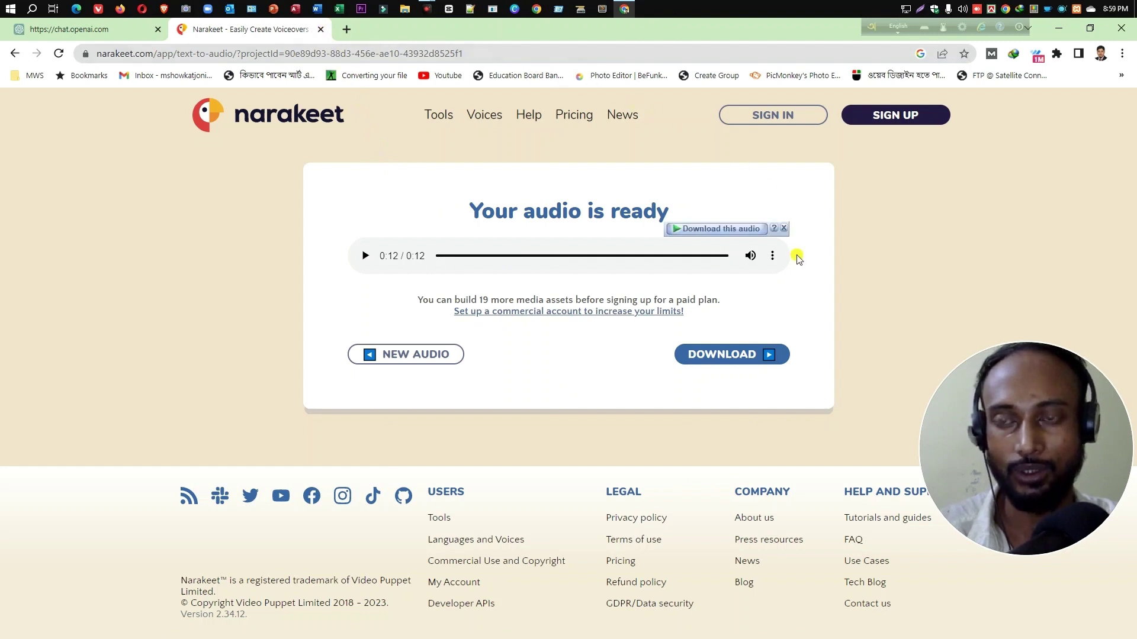
Search Google for 'animaker' and open the official Animaker website result.
left_click(348, 30)
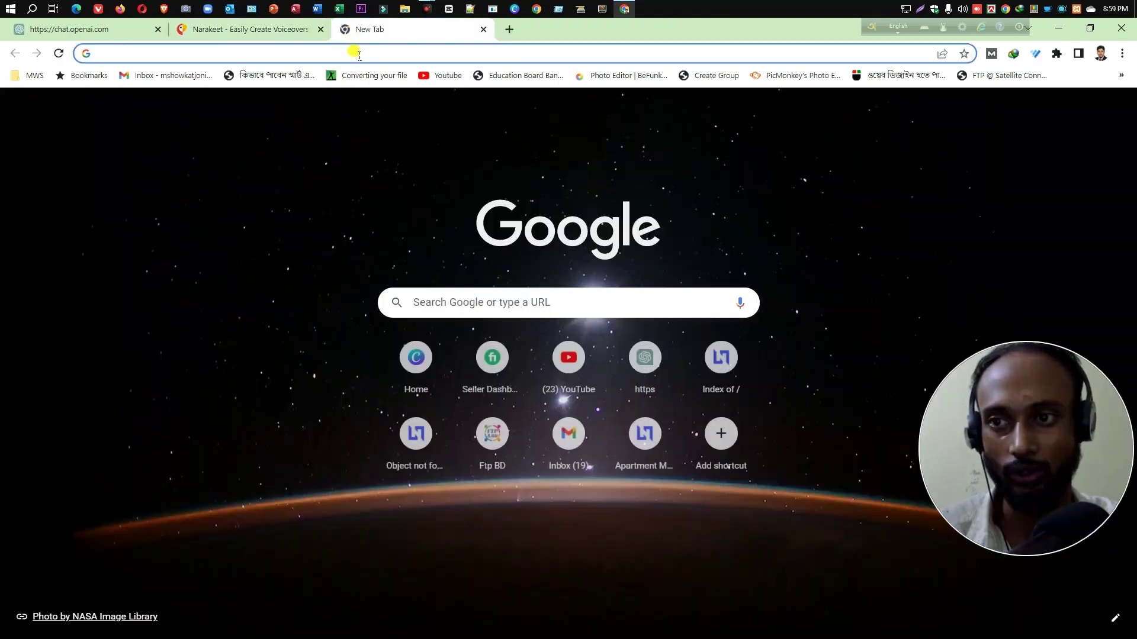
left_click(360, 58)
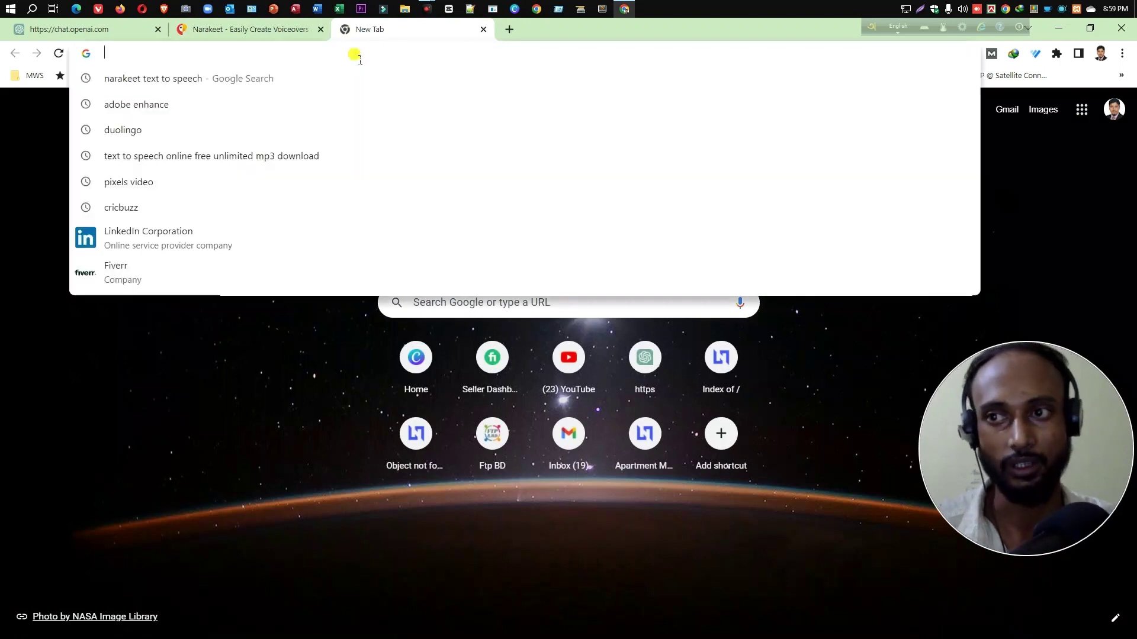
type("ani")
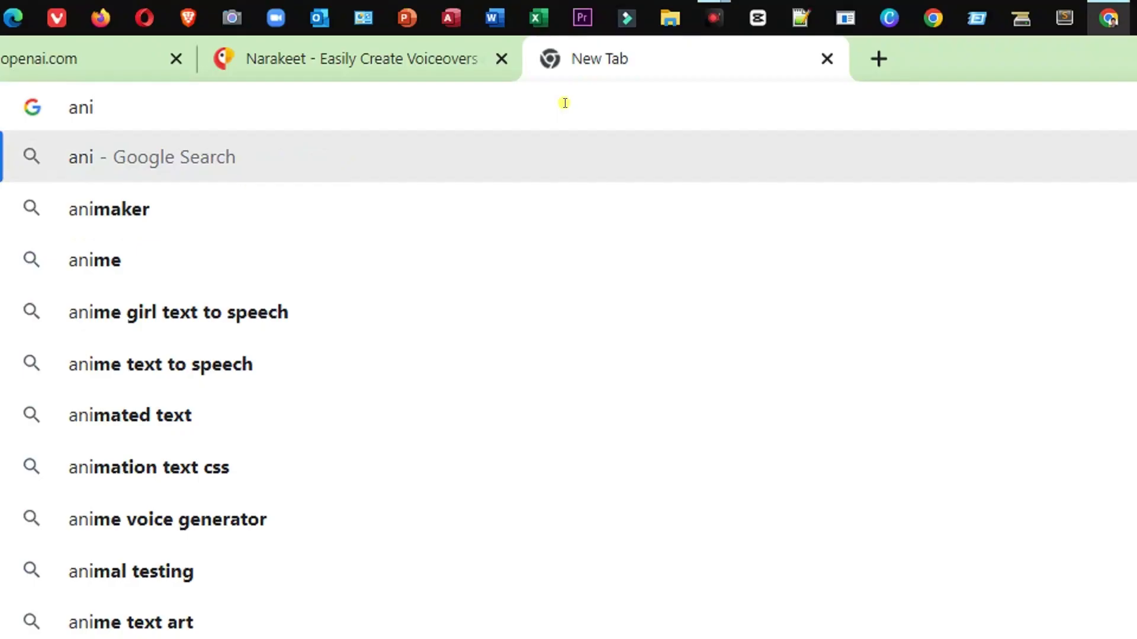
left_click(351, 220)
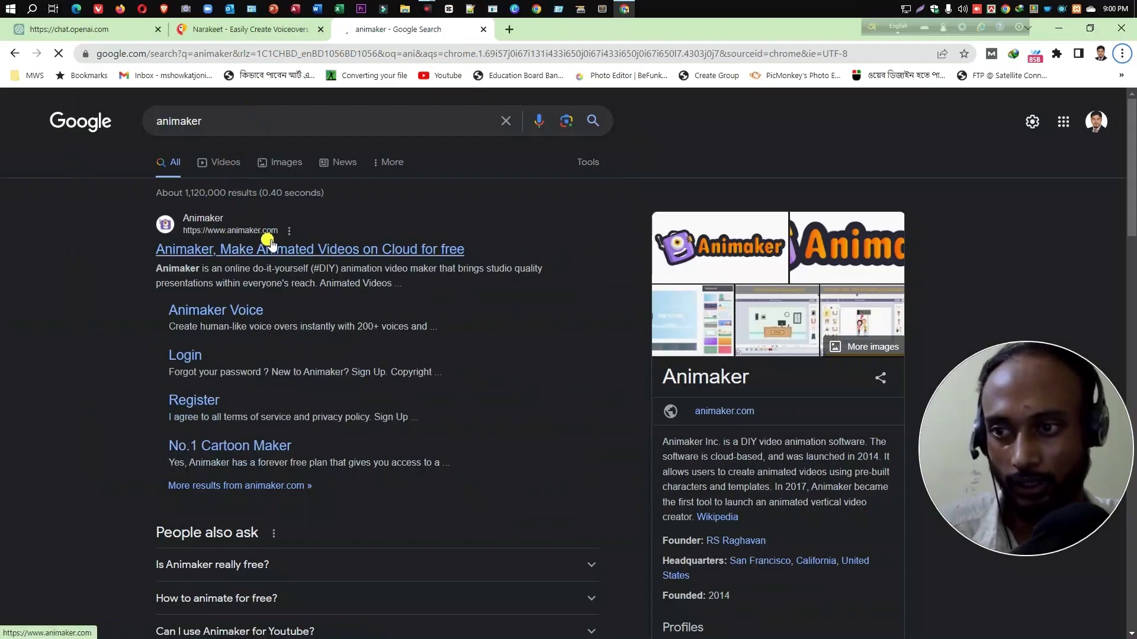
left_click(267, 249)
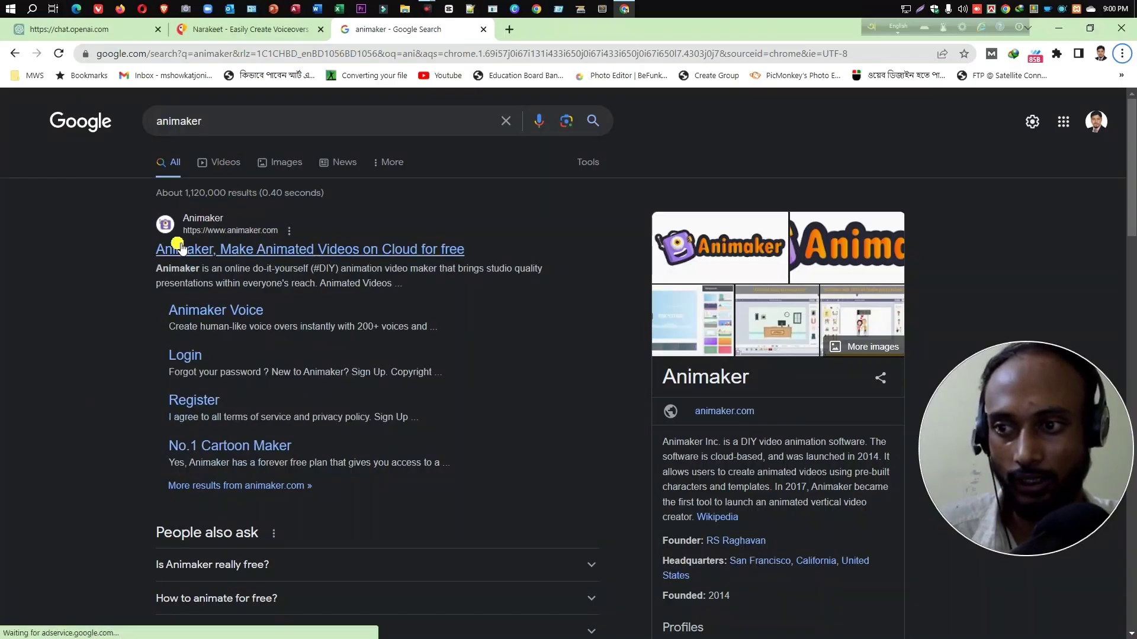
left_click(264, 250)
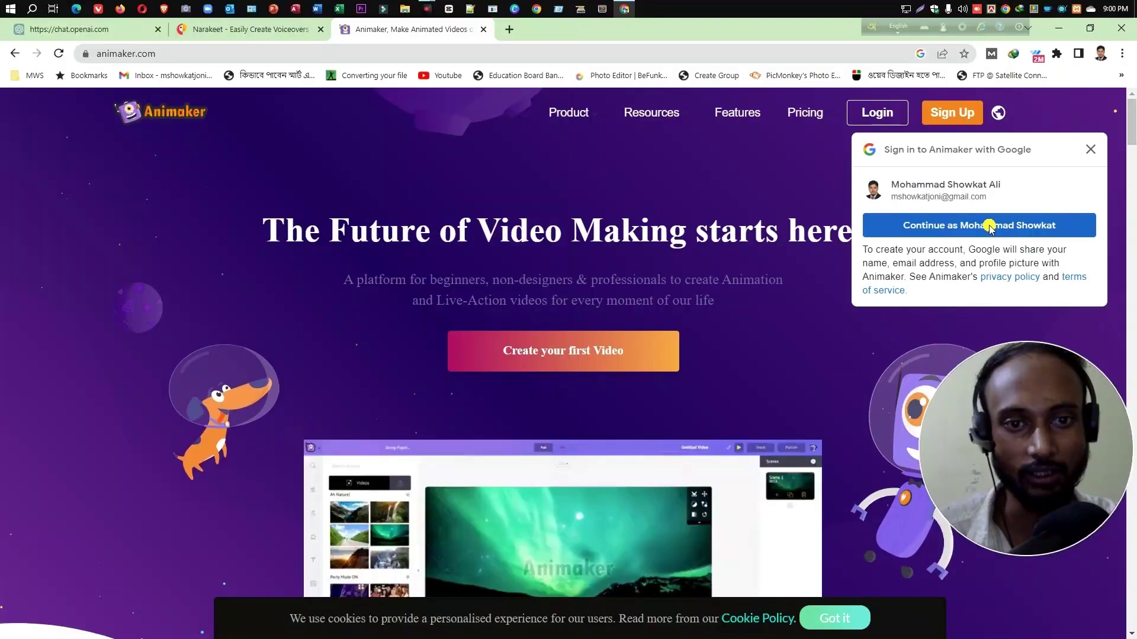
Sign in with Google, allow notifications, create the default workspace and skip invites.
left_click(989, 227)
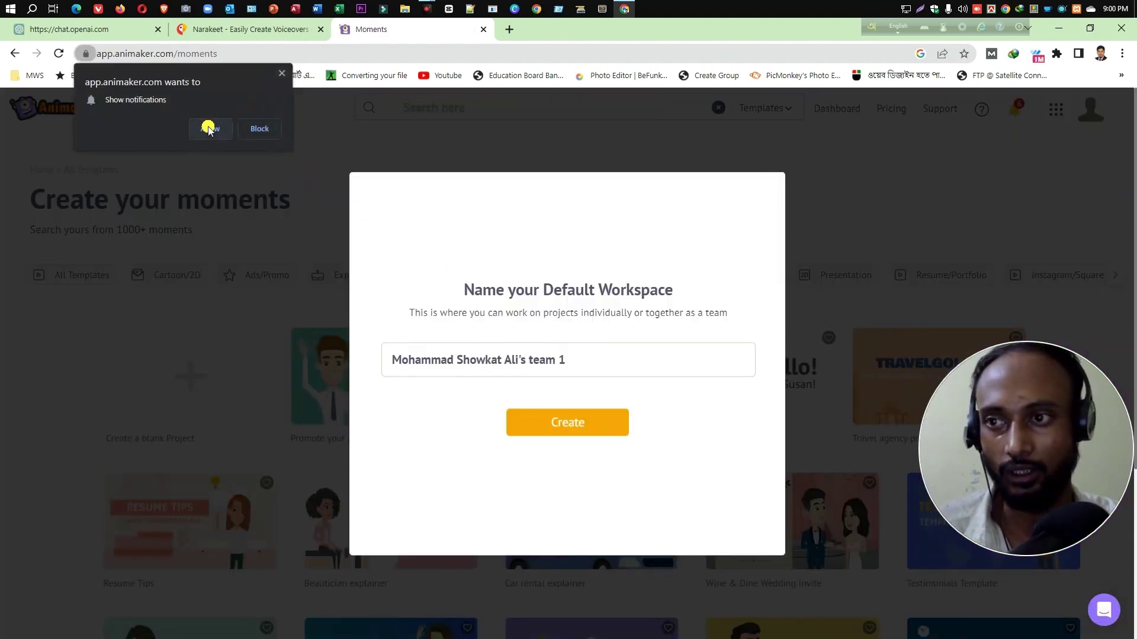
left_click(210, 129)
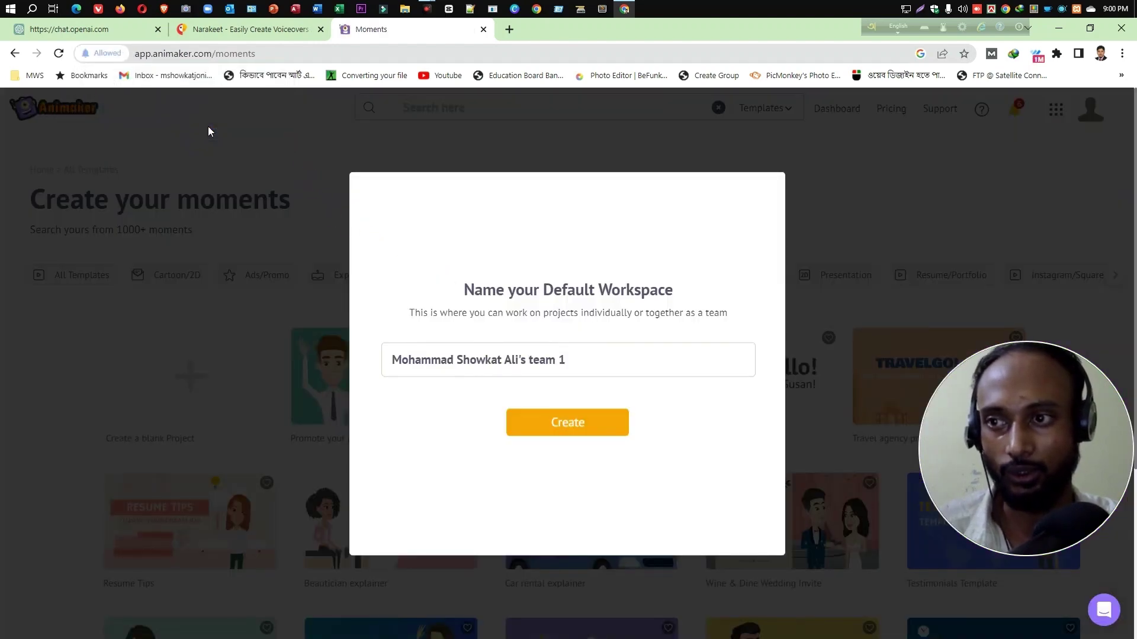
left_click(593, 422)
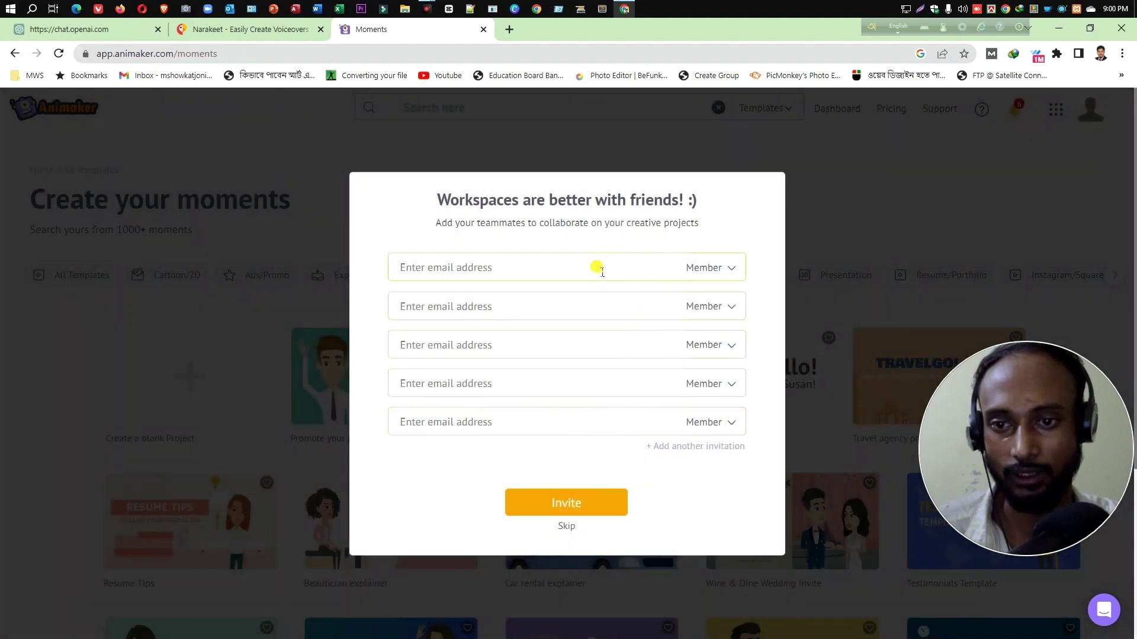
left_click(568, 526)
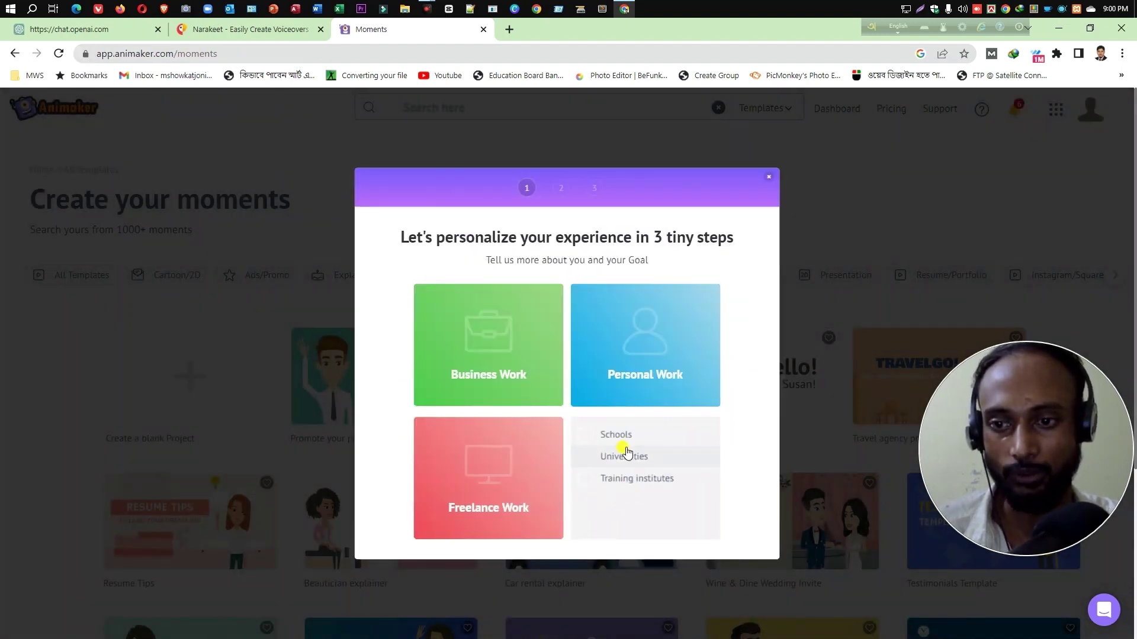
Answer the onboarding questions choosing YouTube videos, then close the thank-you and premium popups.
mouse_move(456, 444)
left_click(640, 362)
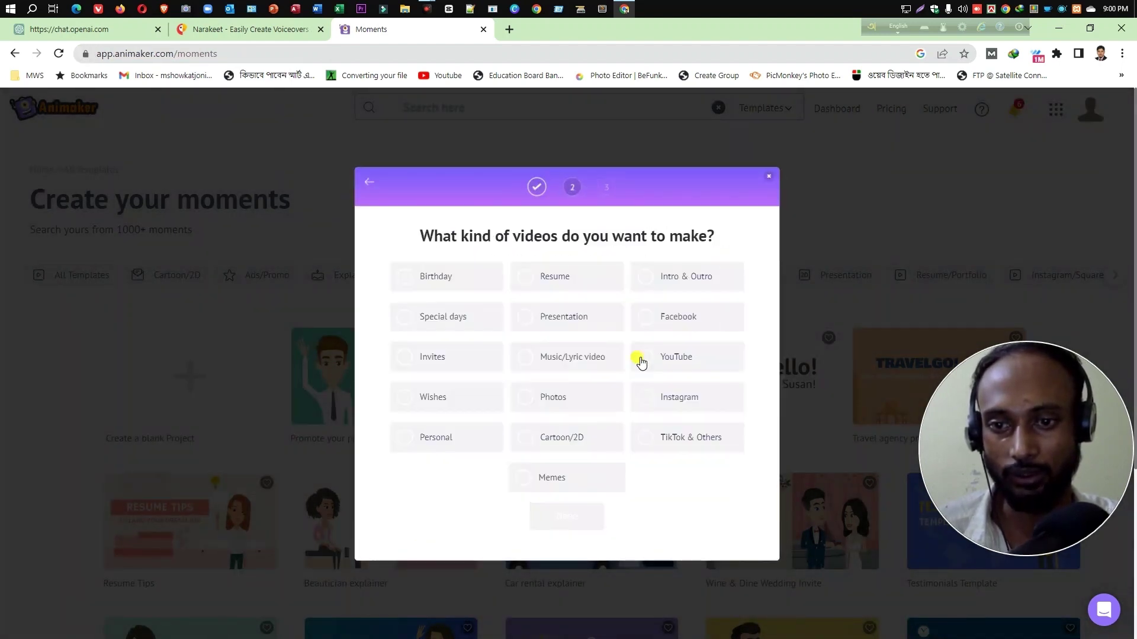
left_click(675, 358)
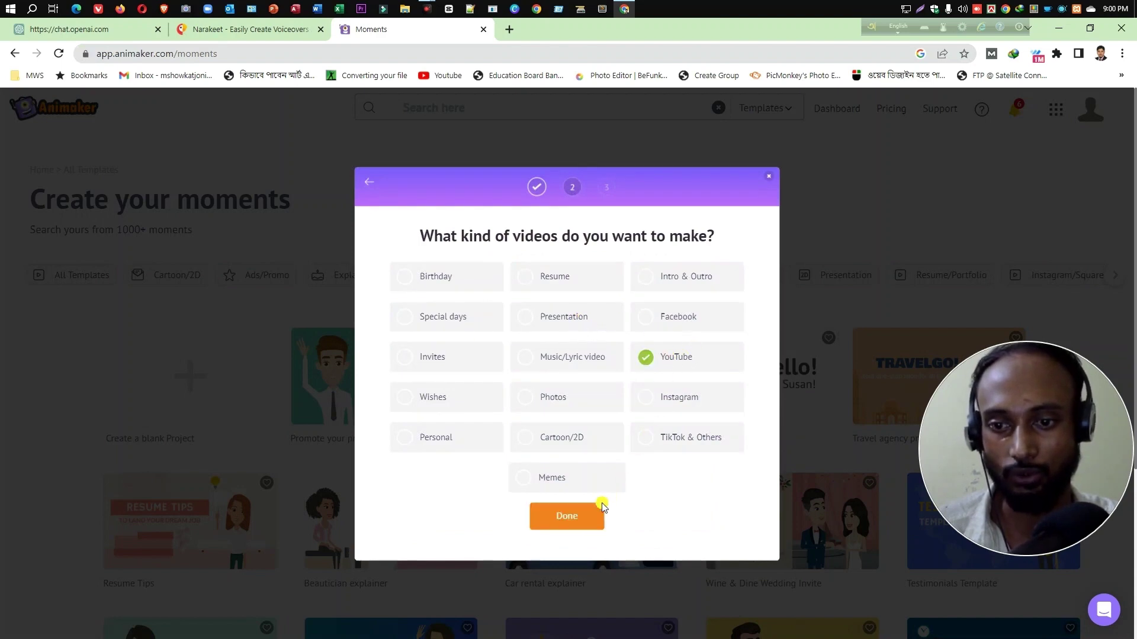
left_click(589, 520)
left_click(495, 379)
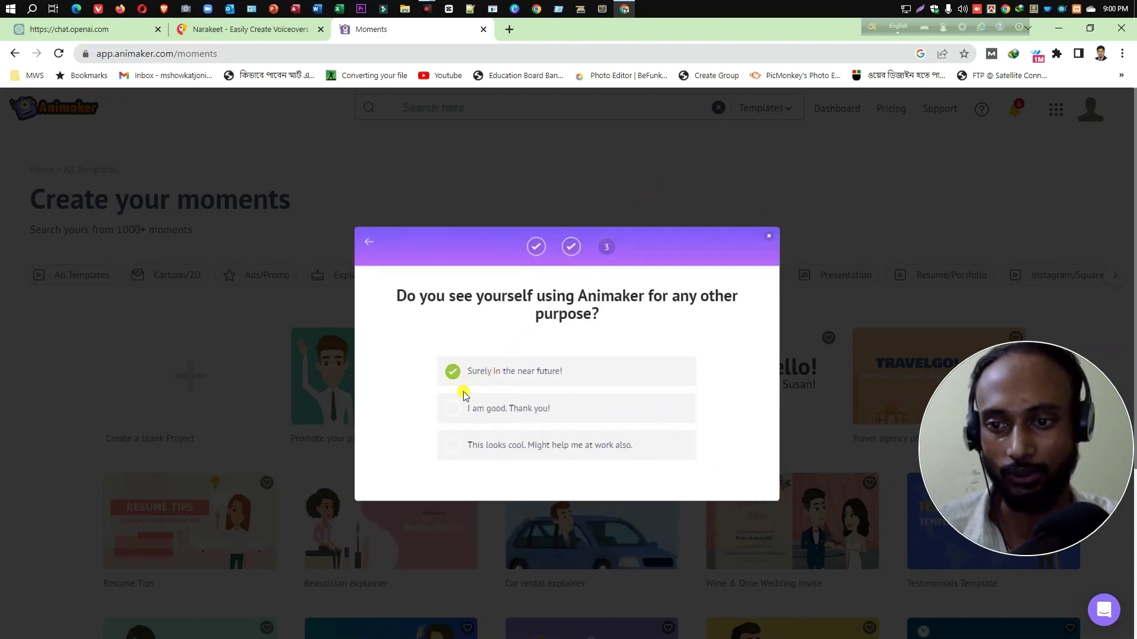
left_click(463, 449)
left_click(454, 408)
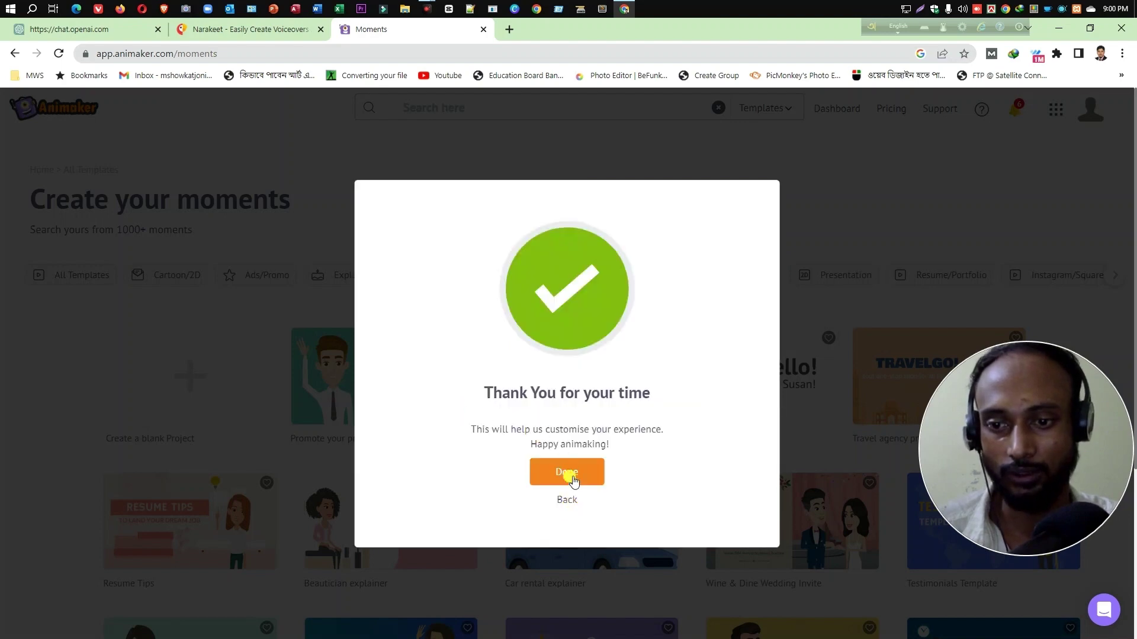
left_click(572, 477)
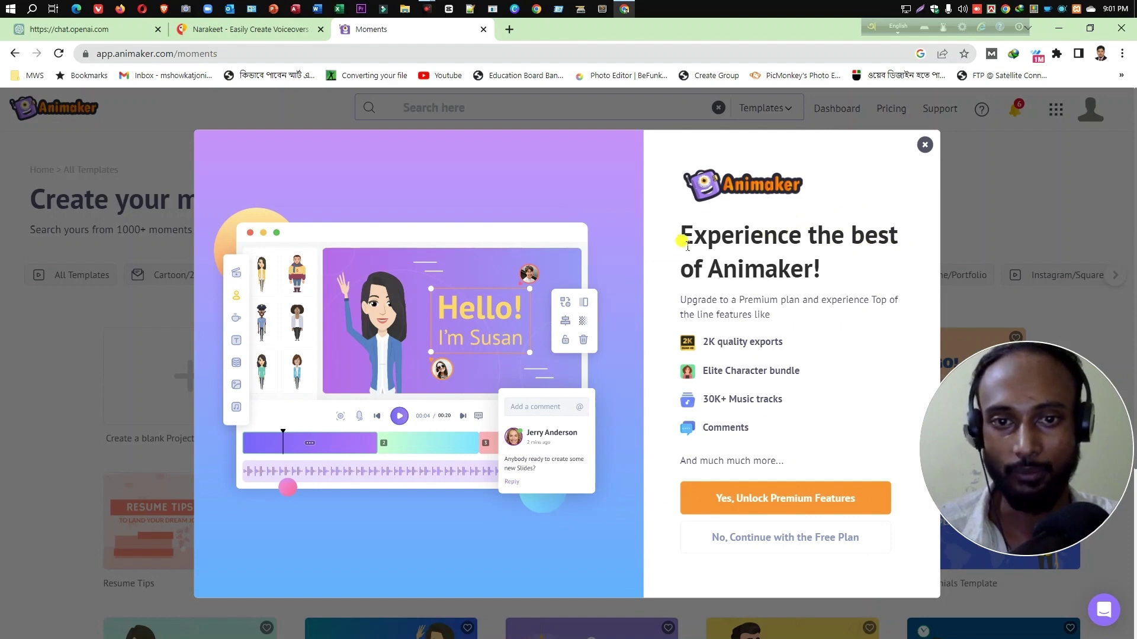
left_click(925, 146)
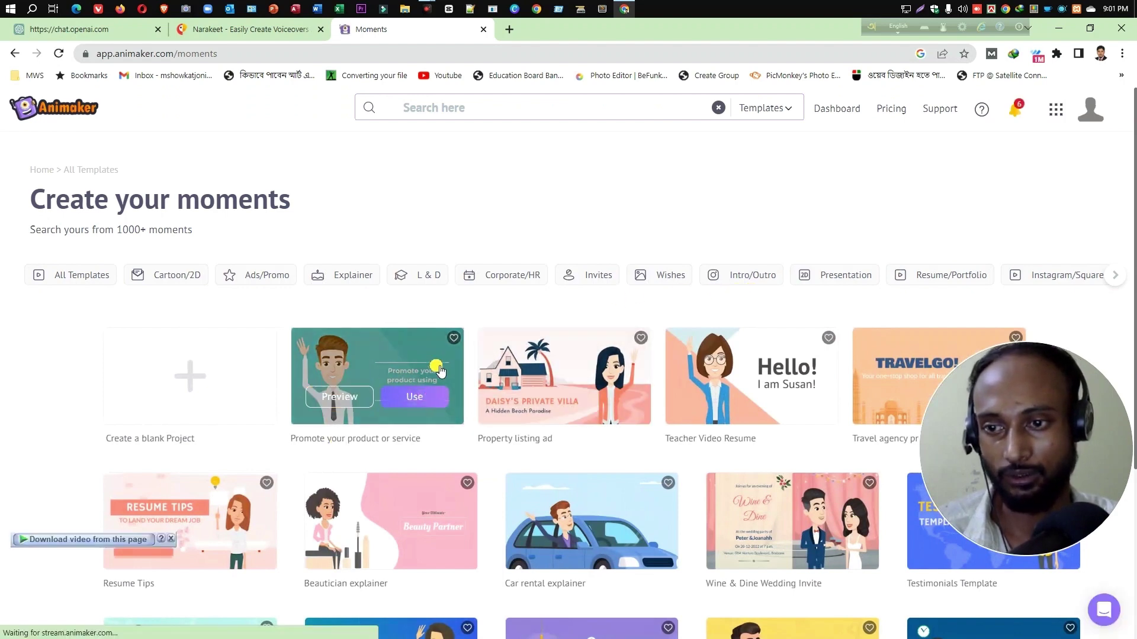
Browse the template gallery, then choose 'Create a blank Project'.
mouse_move(614, 367)
scroll(788, 408, "down", 4)
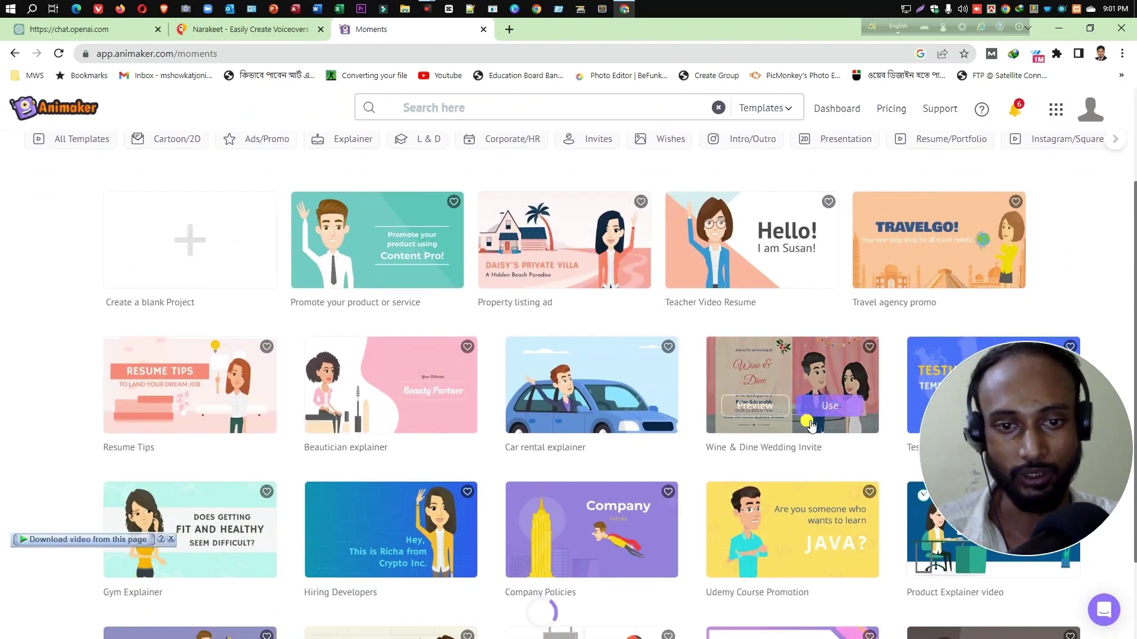
scroll(808, 426, "down", 1)
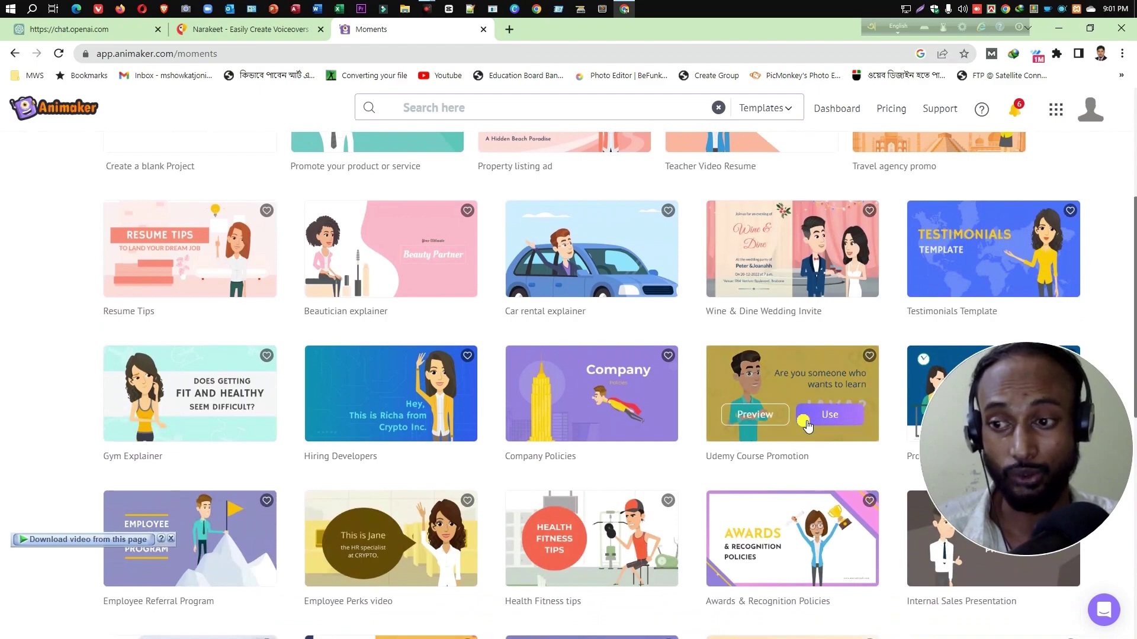
scroll(808, 426, "up", 5)
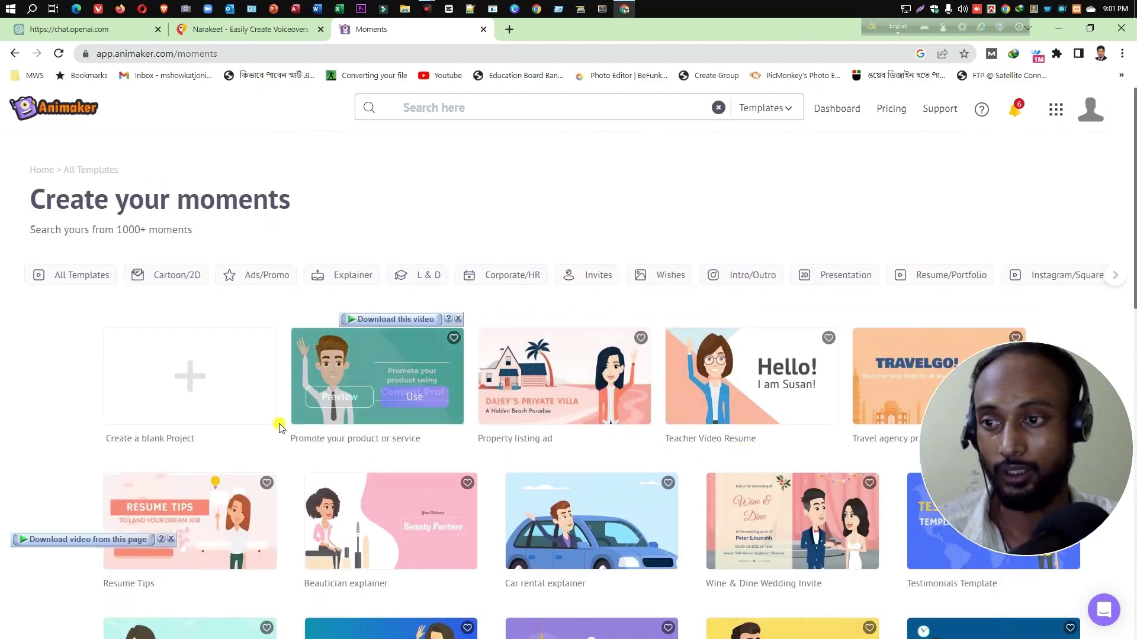
left_click(195, 385)
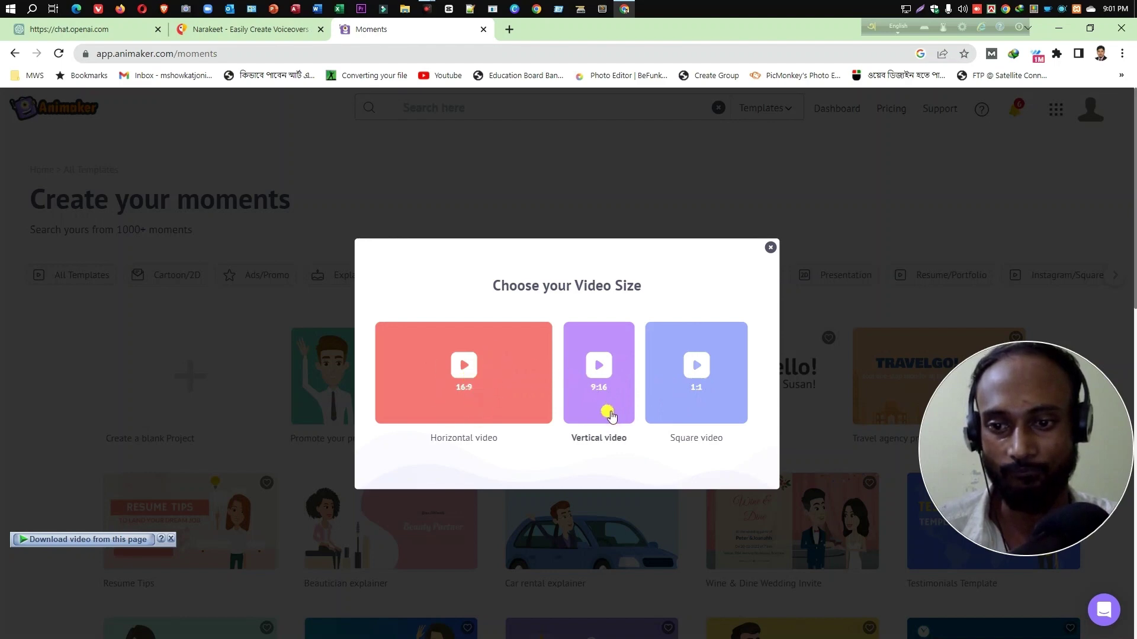
Pick the video size for the new project and select the blank canvas background.
left_click(493, 380)
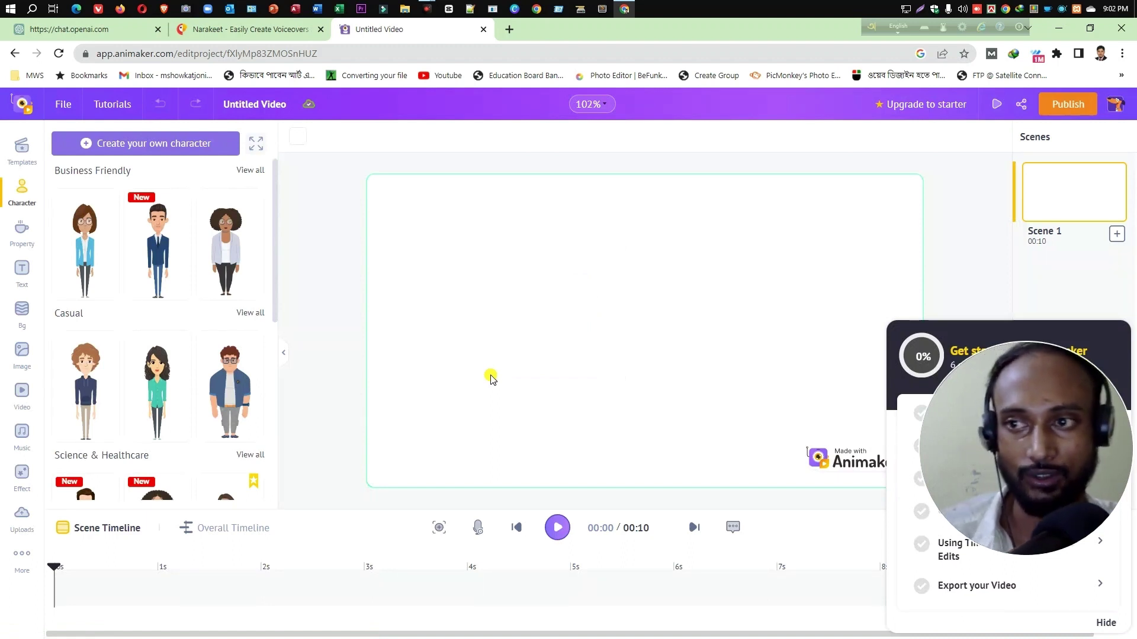
left_click(490, 379)
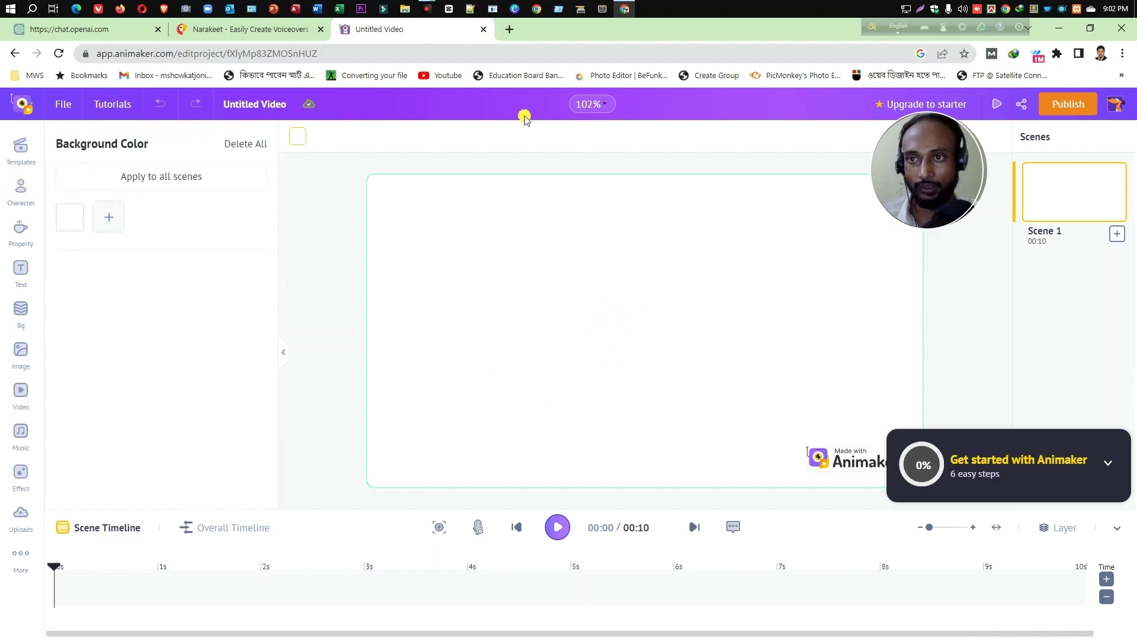
Search Google Images for 'cartoon background images'.
left_click(509, 30)
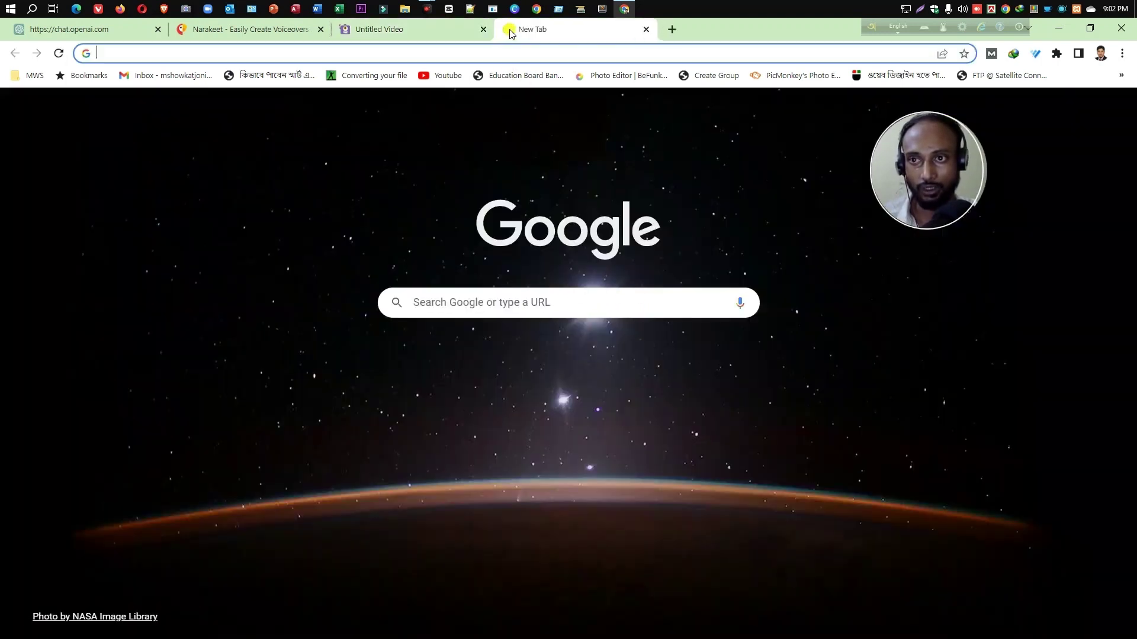
left_click(512, 55)
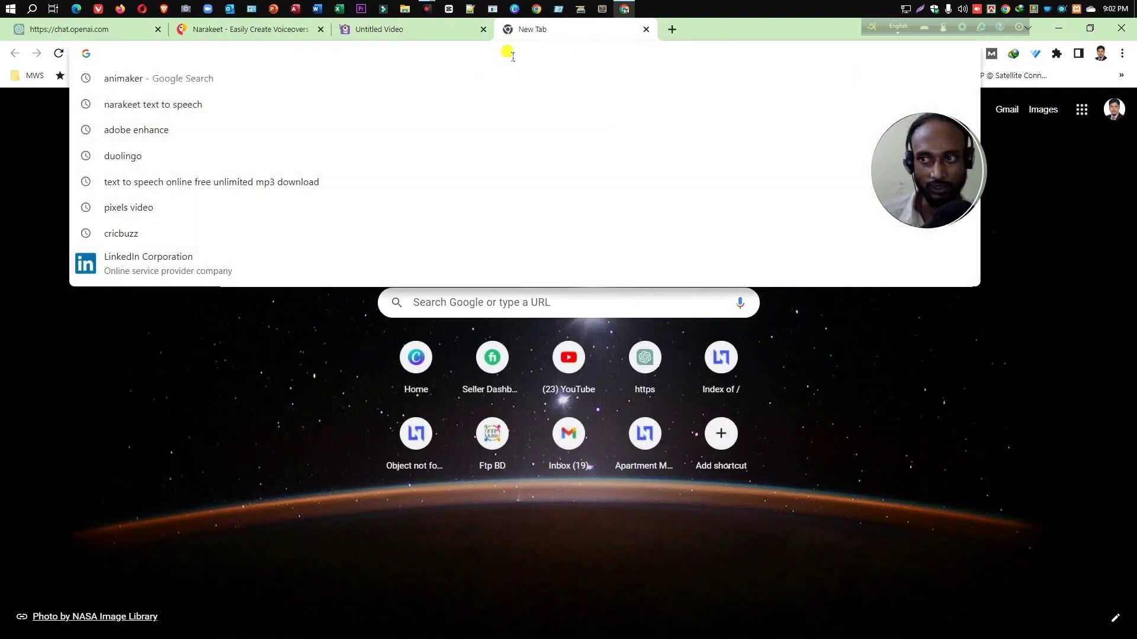
type("car")
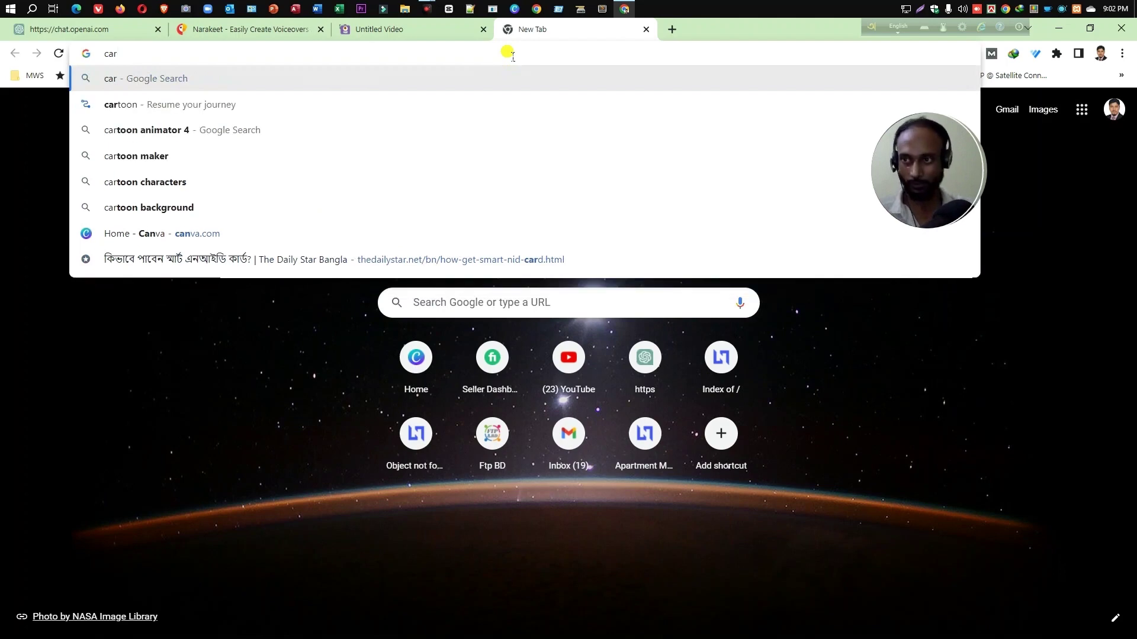
type("toon b")
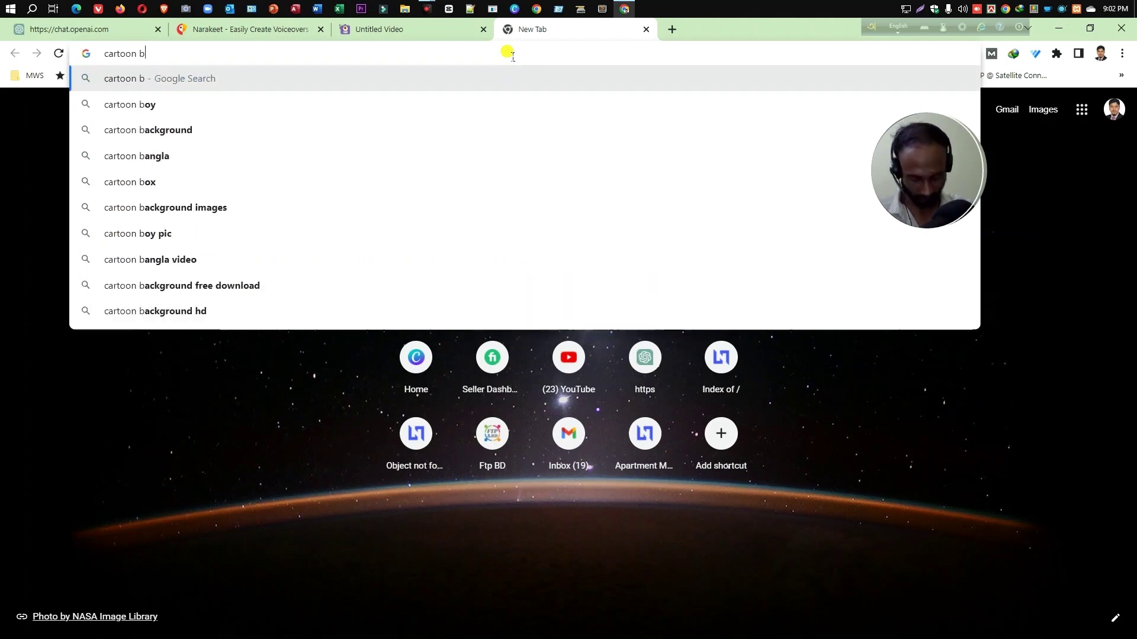
type("a")
left_click(285, 162)
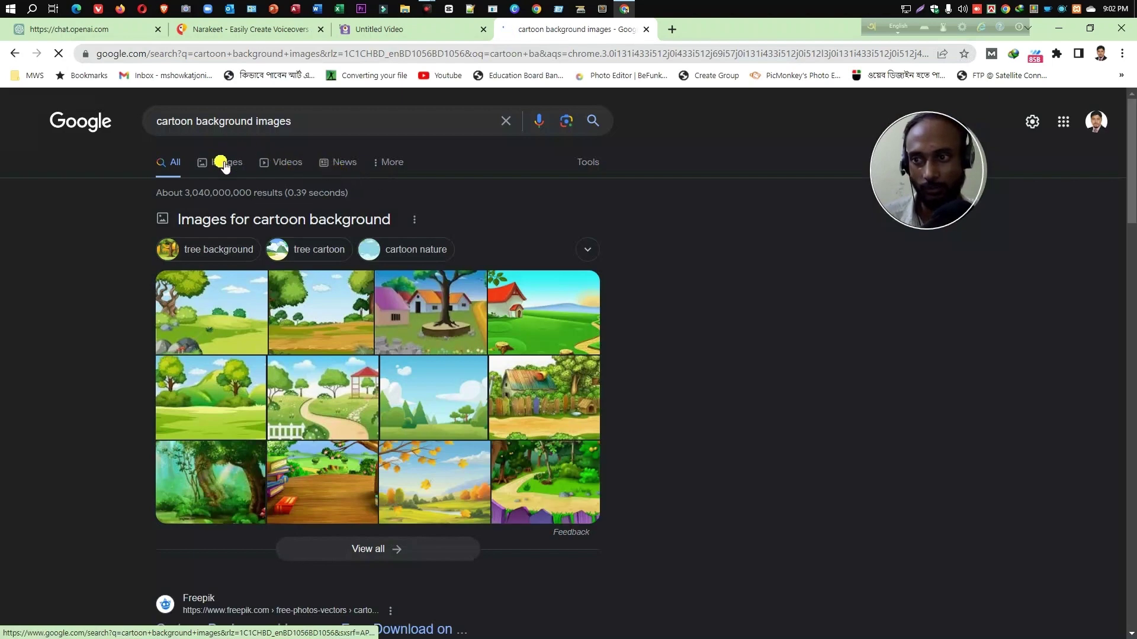
left_click(220, 164)
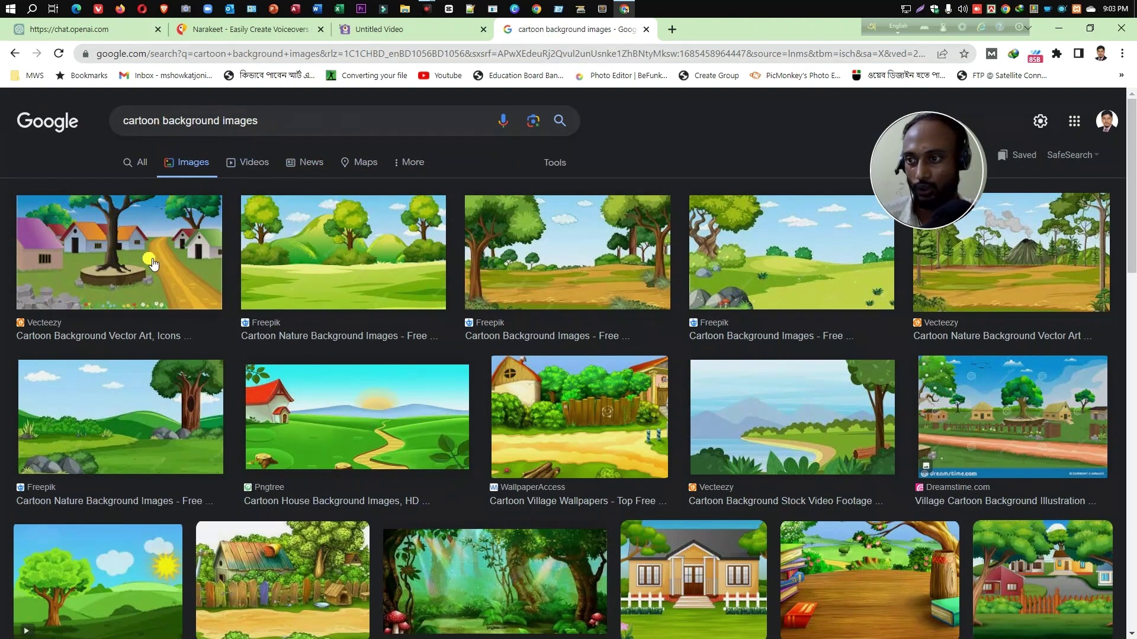
Copy the Pxfuel cartoon village picture and return to the Untitled Video project.
scroll(662, 443, "down", 3)
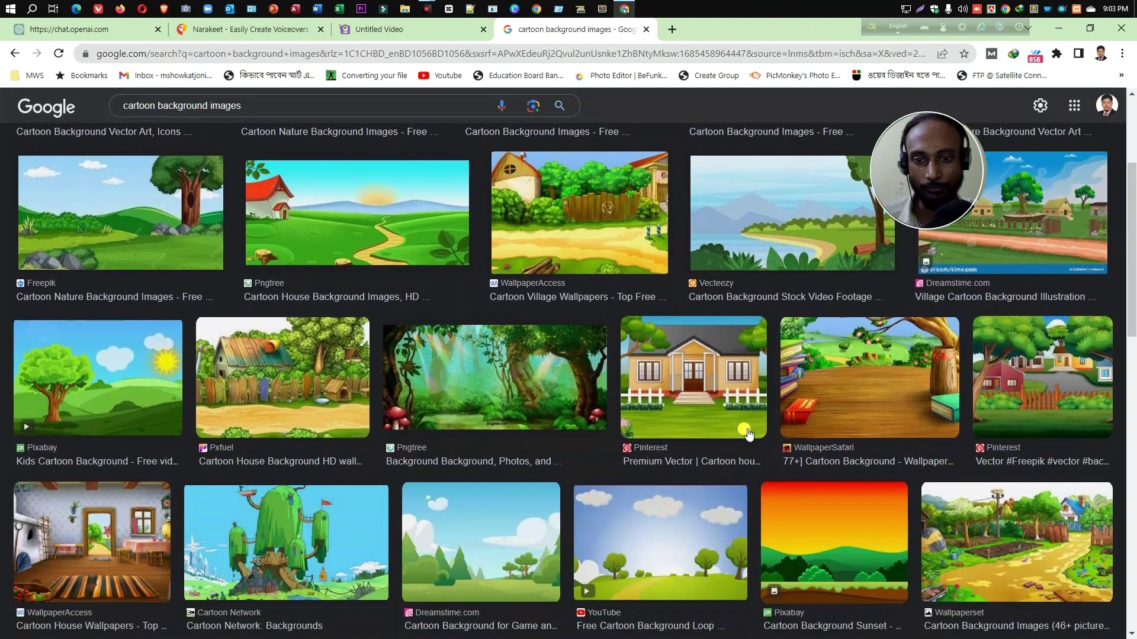
scroll(747, 434, "down", 4)
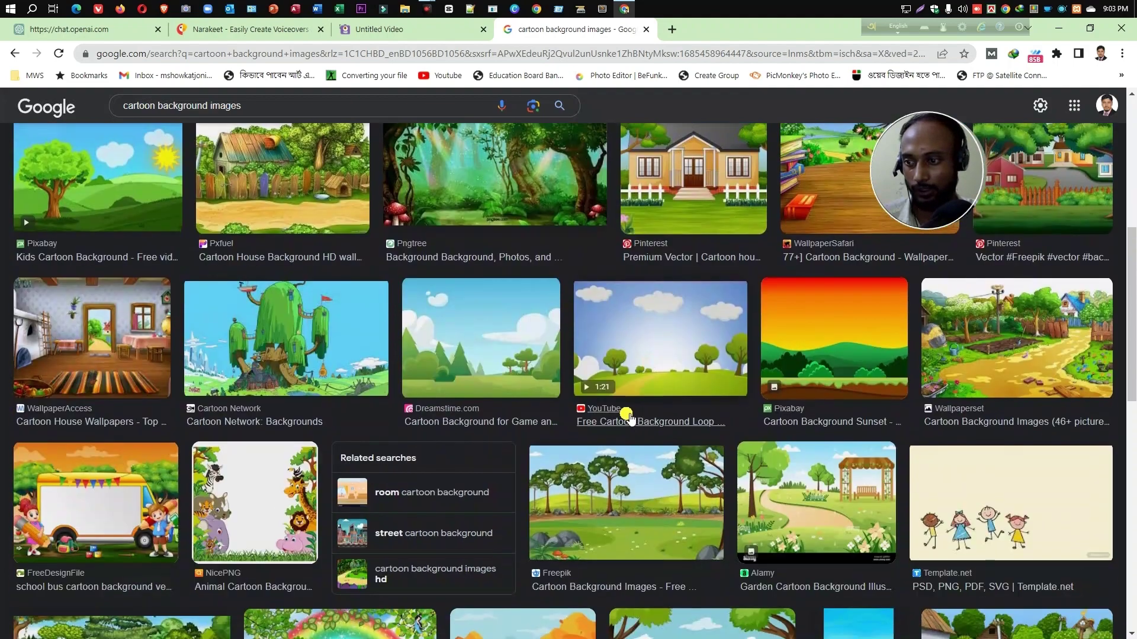
scroll(610, 420, "down", 2)
scroll(579, 414, "down", 2)
scroll(555, 414, "down", 1)
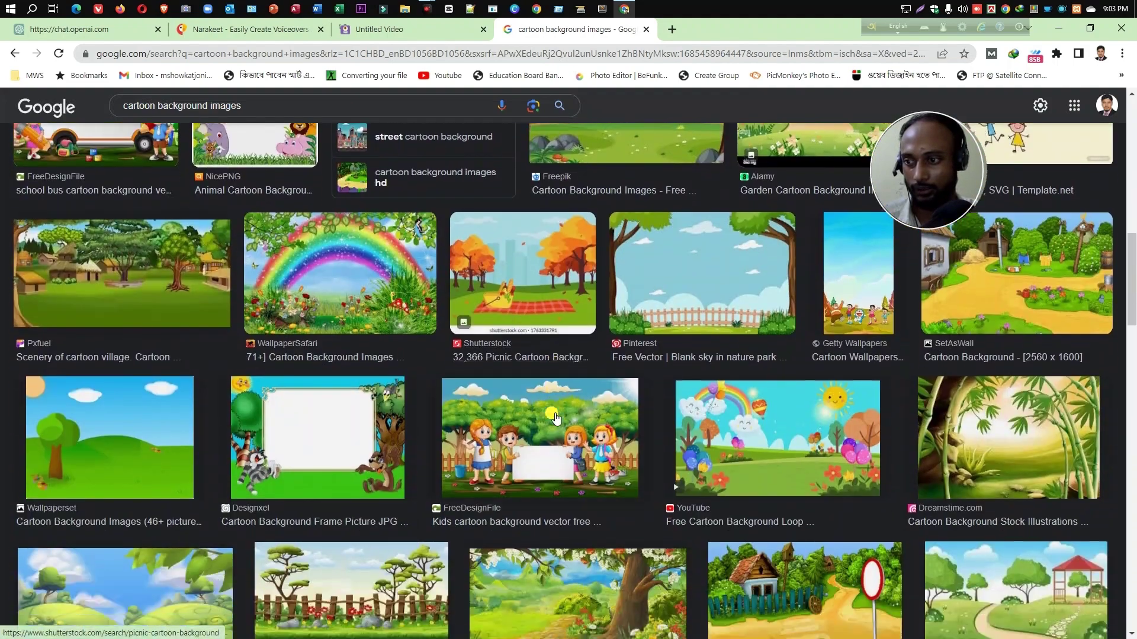
scroll(79, 248, "down", 1)
left_click(80, 246)
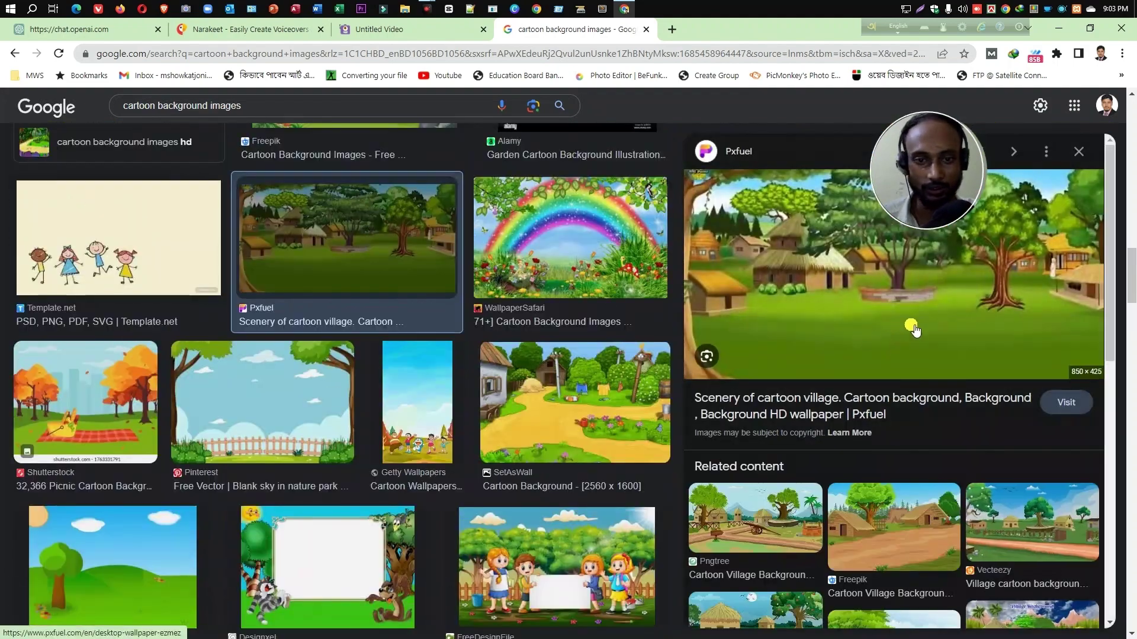
right_click(958, 296)
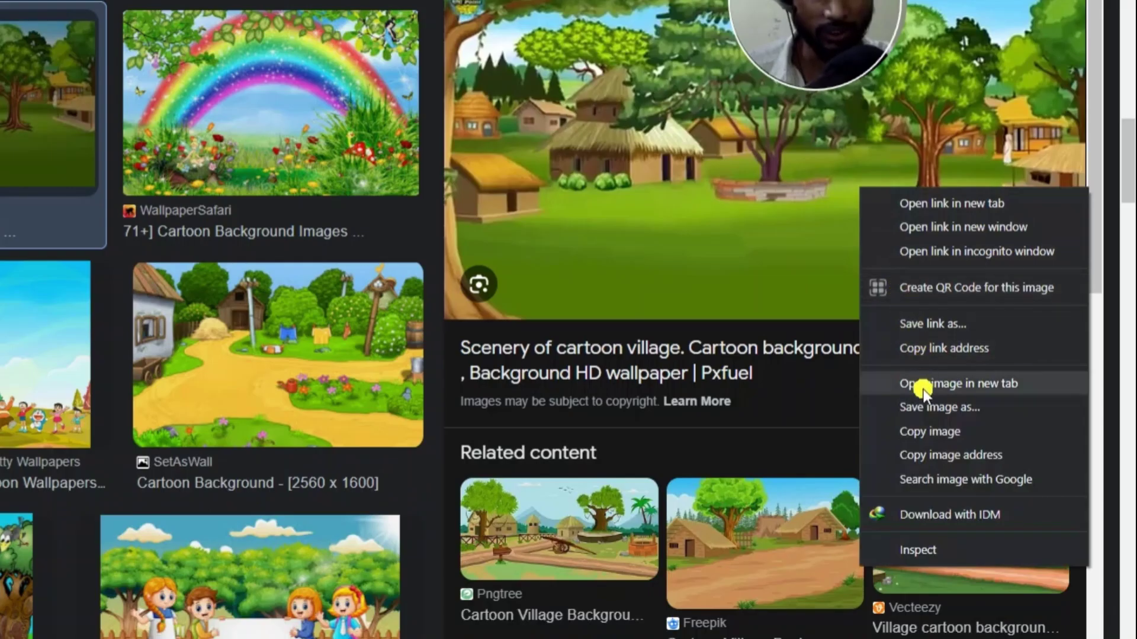
left_click(919, 433)
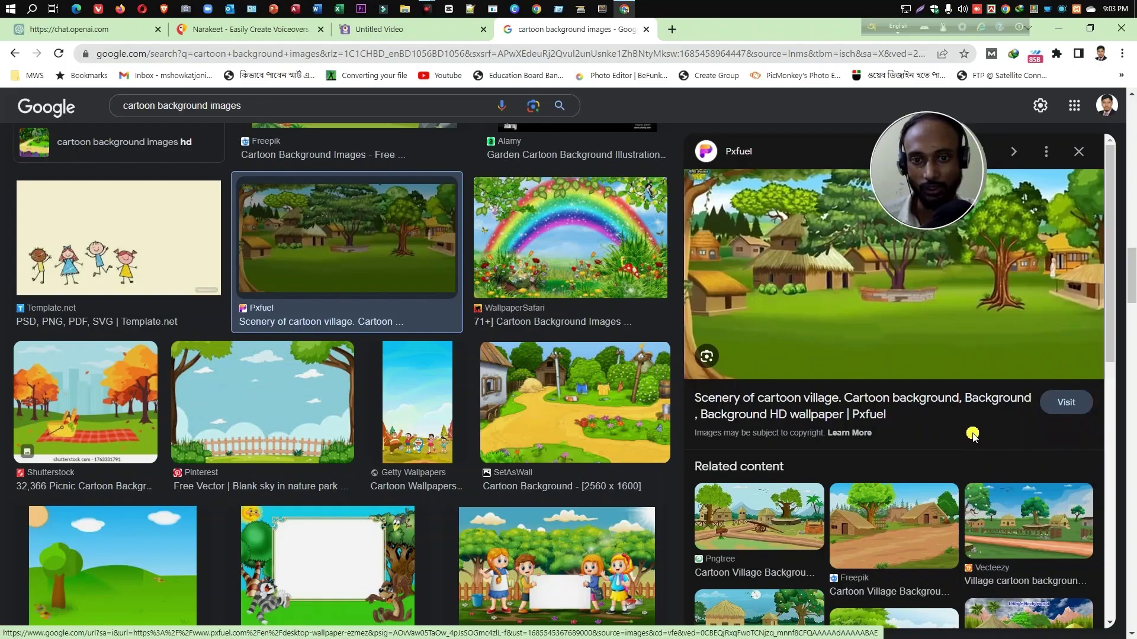
left_click(411, 34)
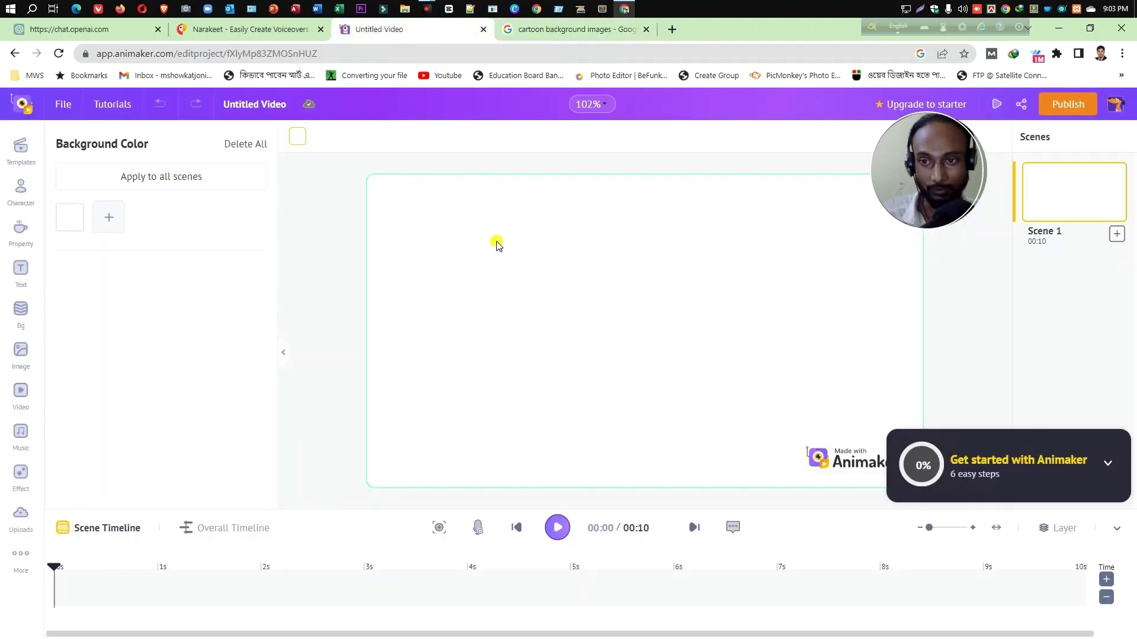
Paste the village picture and resize it so it covers the entire scene.
key("ctrl+v")
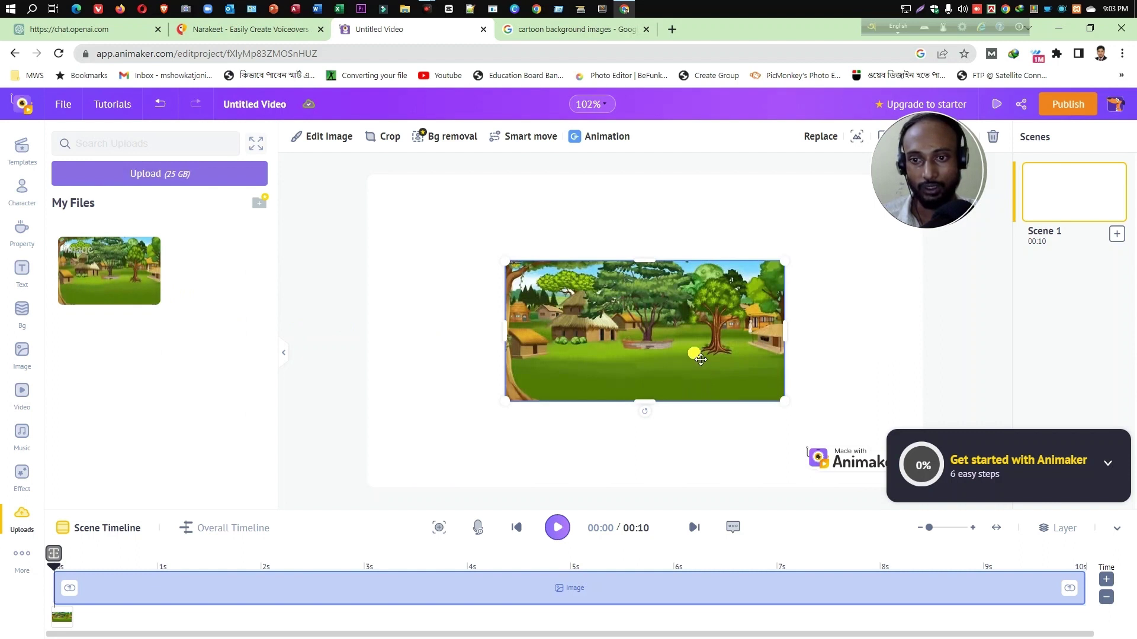
left_click_drag(700, 359, 565, 273)
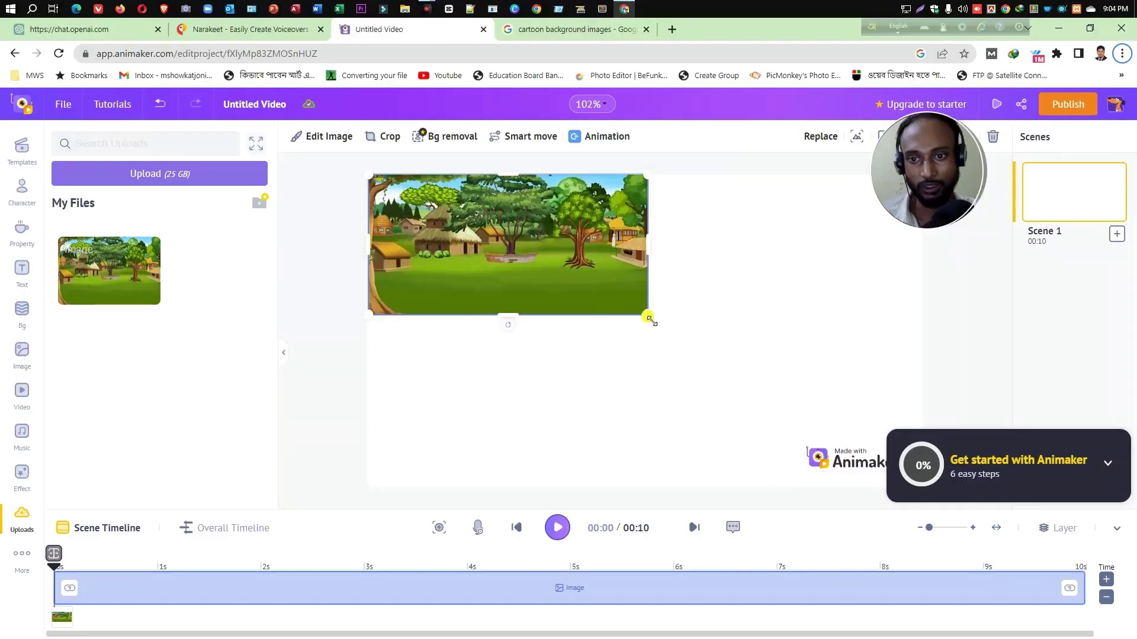
mouse_move(649, 317)
left_mouse_down()
mouse_move(873, 447)
mouse_move(834, 407)
left_mouse_up()
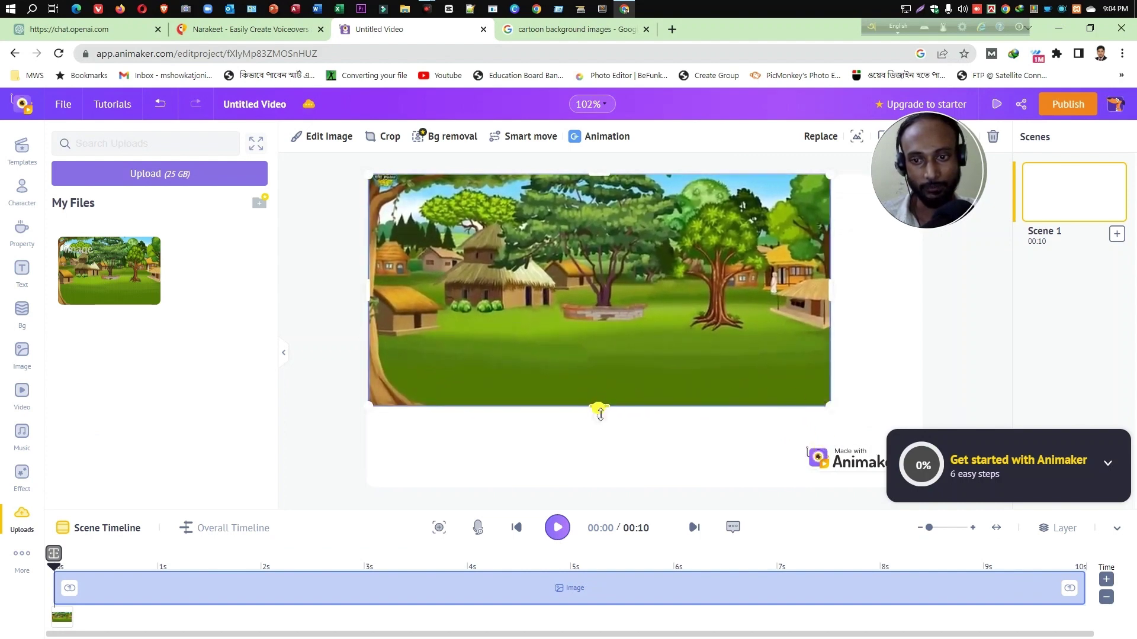
mouse_move(599, 408)
left_mouse_down()
mouse_move(602, 457)
mouse_move(602, 445)
left_mouse_up()
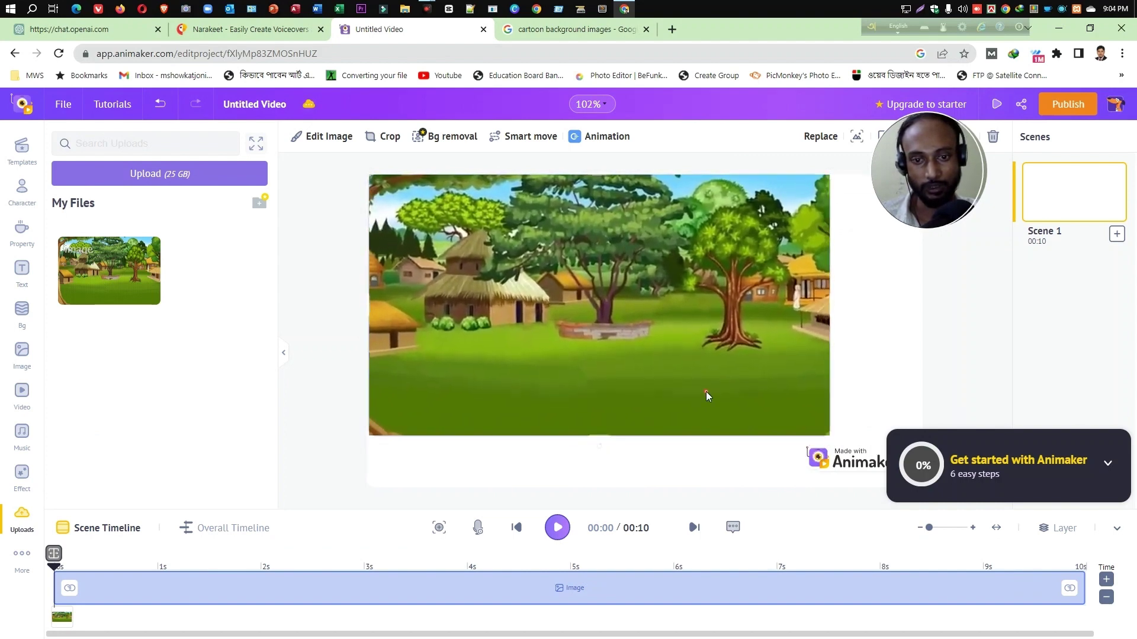
left_click_drag(835, 306, 802, 308)
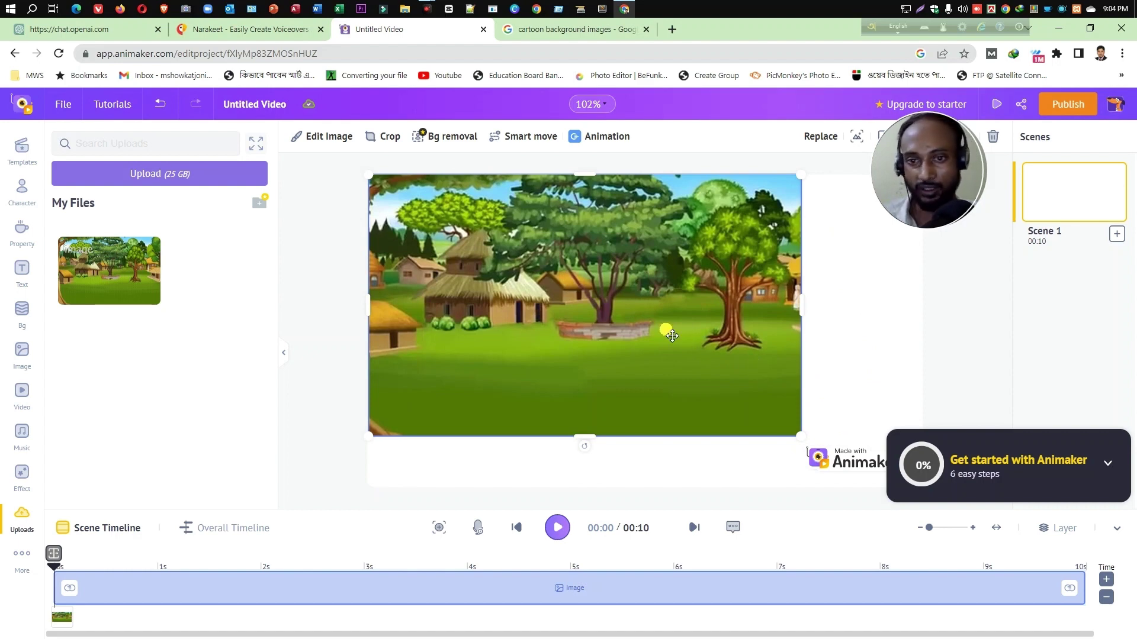
Open the Character library and browse its Business Friendly, Casual and Science & Healthcare categories.
left_click(30, 203)
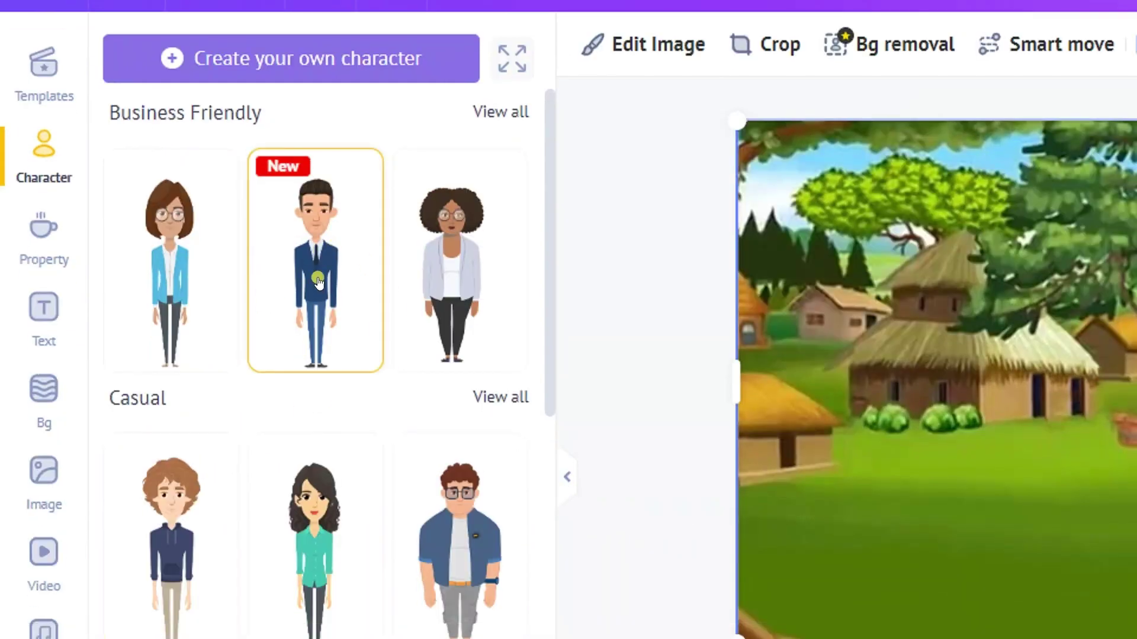
scroll(369, 278, "down", 2)
left_click(370, 278)
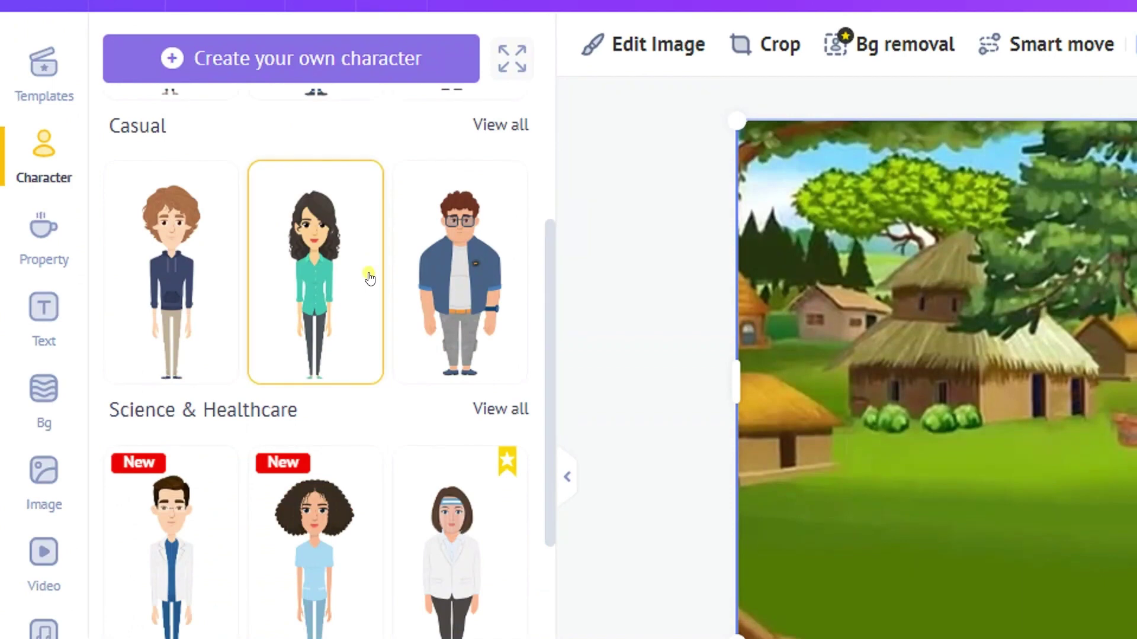
scroll(369, 277, "down", 1)
scroll(368, 274, "down", 5)
scroll(364, 331, "down", 1)
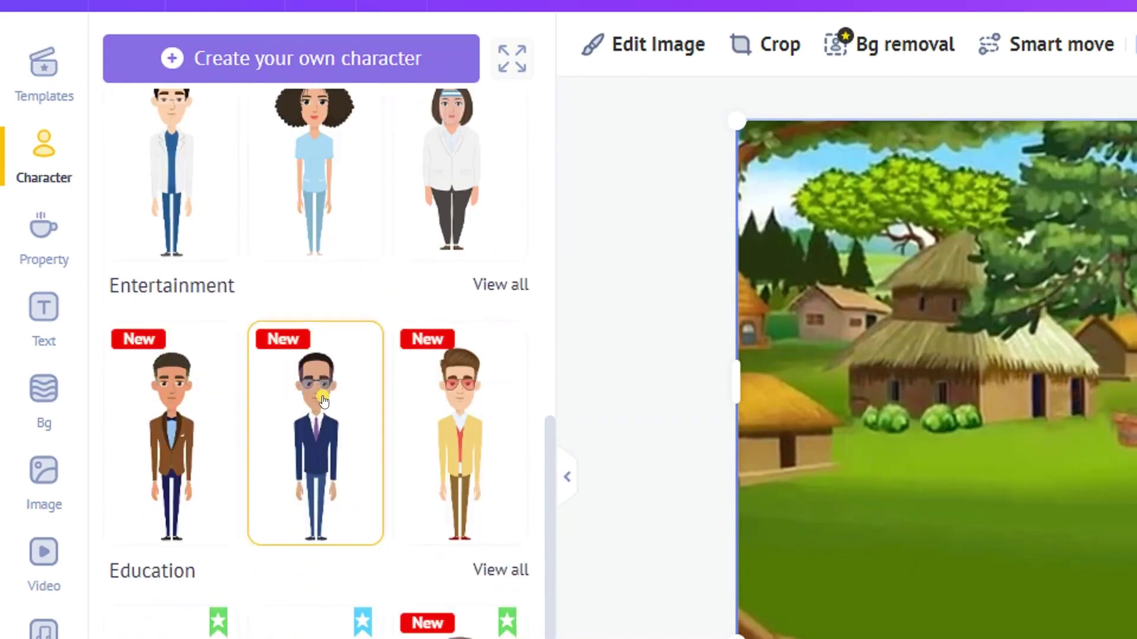
scroll(363, 389, "down", 2)
scroll(363, 390, "down", 2)
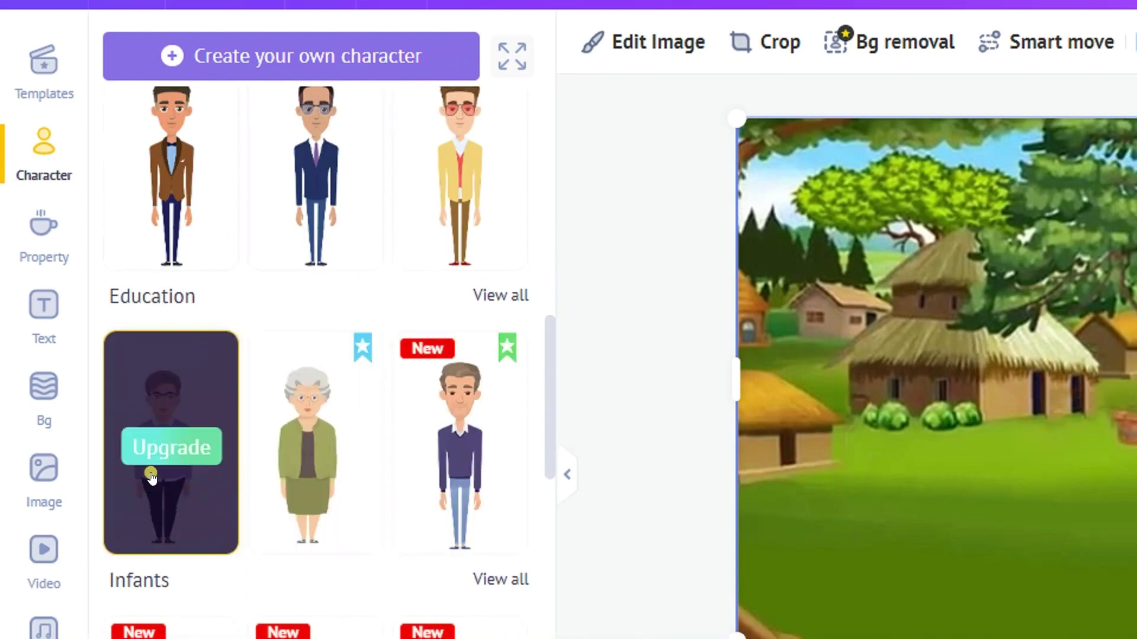
scroll(302, 480, "up", 4)
scroll(310, 483, "up", 4)
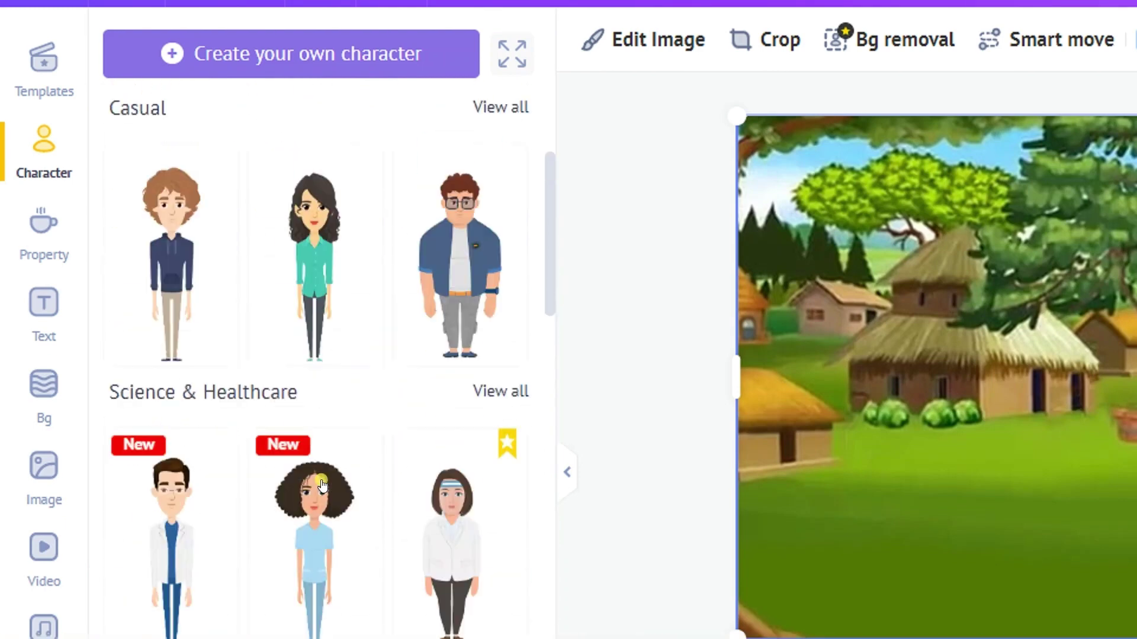
scroll(323, 485, "up", 4)
scroll(322, 485, "up", 1)
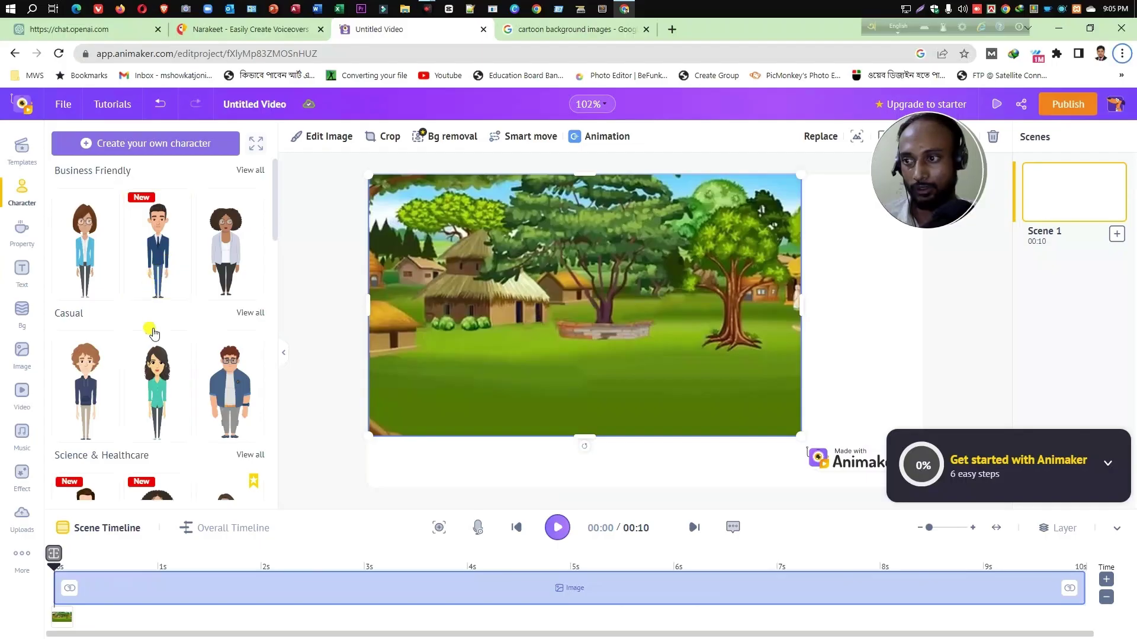
Add the blue-suited businessman, shrink him, and stand him on the grass near the tree.
left_click(138, 270)
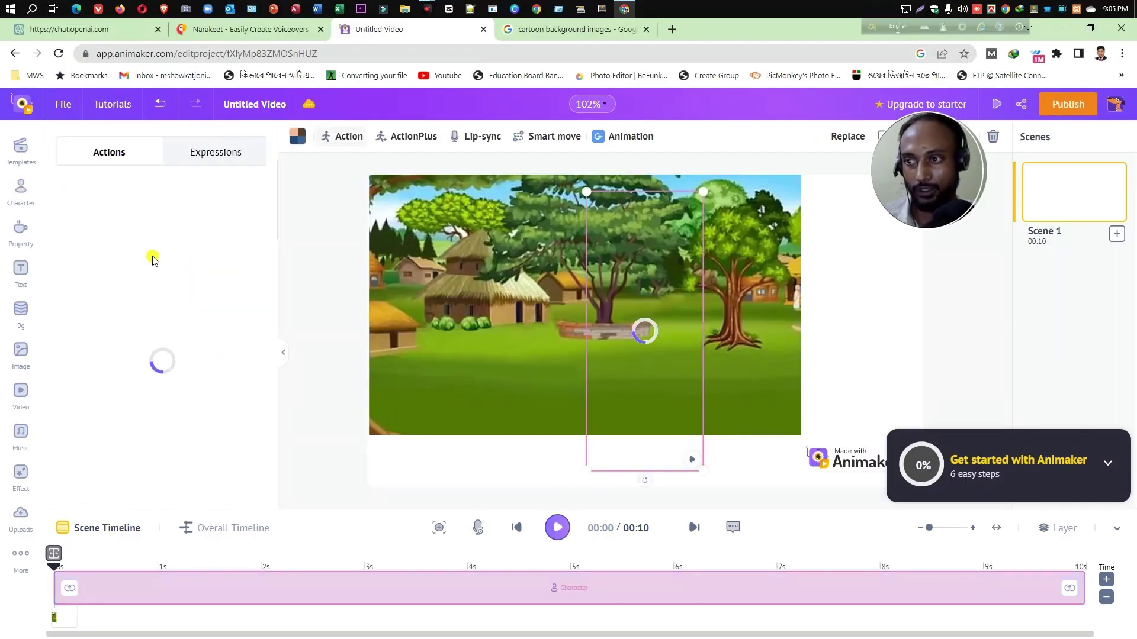
left_click_drag(610, 369, 612, 347)
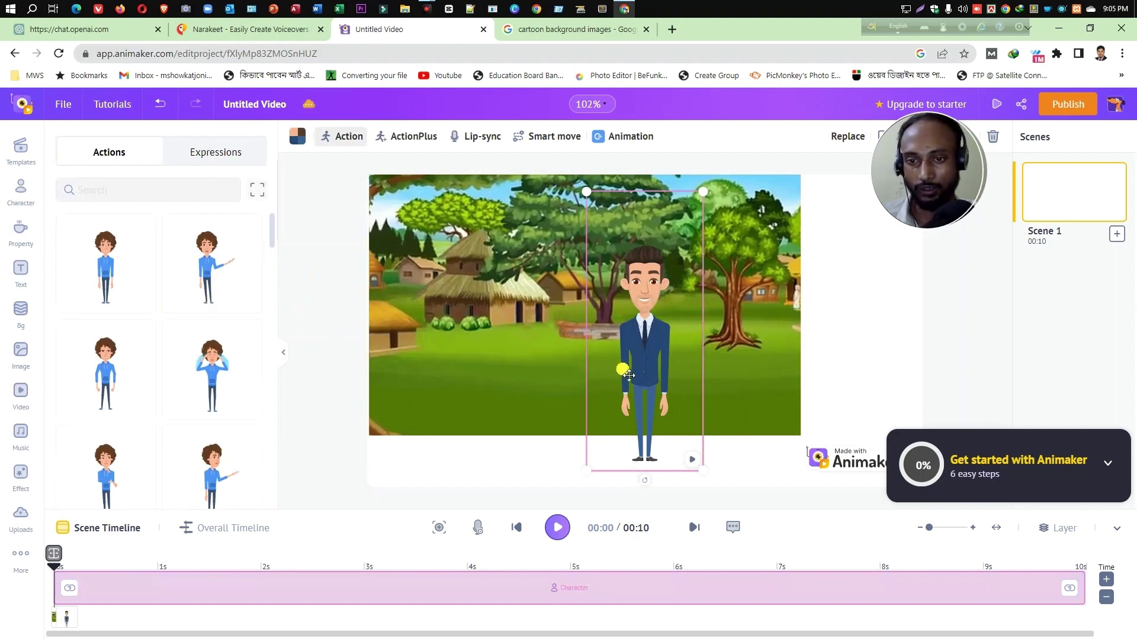
left_click_drag(695, 263, 665, 284)
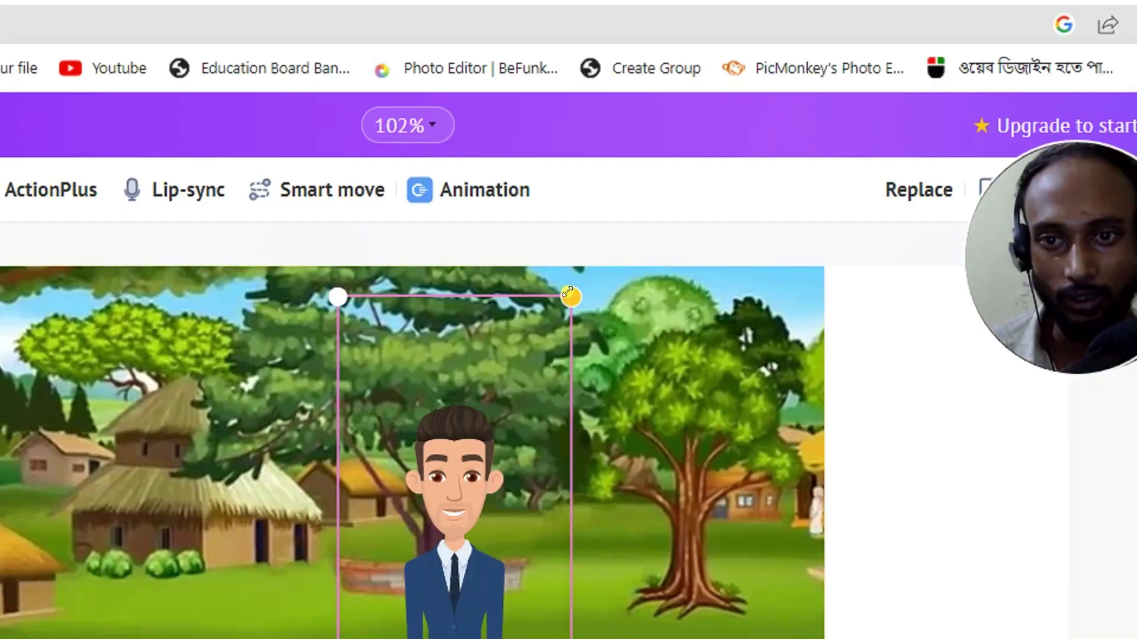
left_click_drag(566, 303, 502, 461)
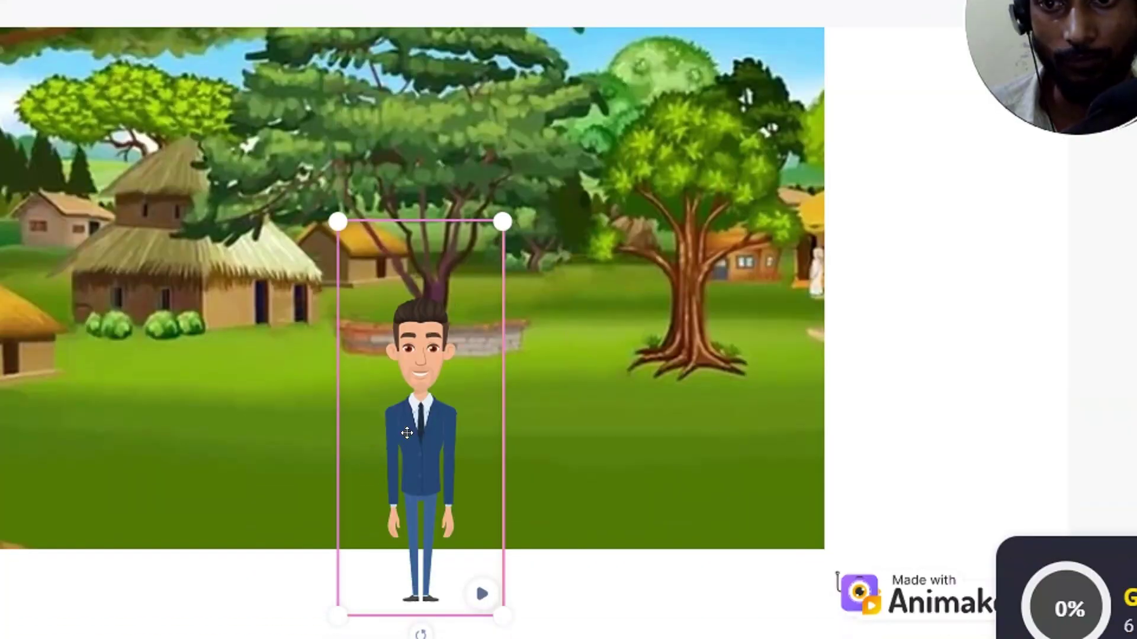
left_click_drag(406, 431, 530, 355)
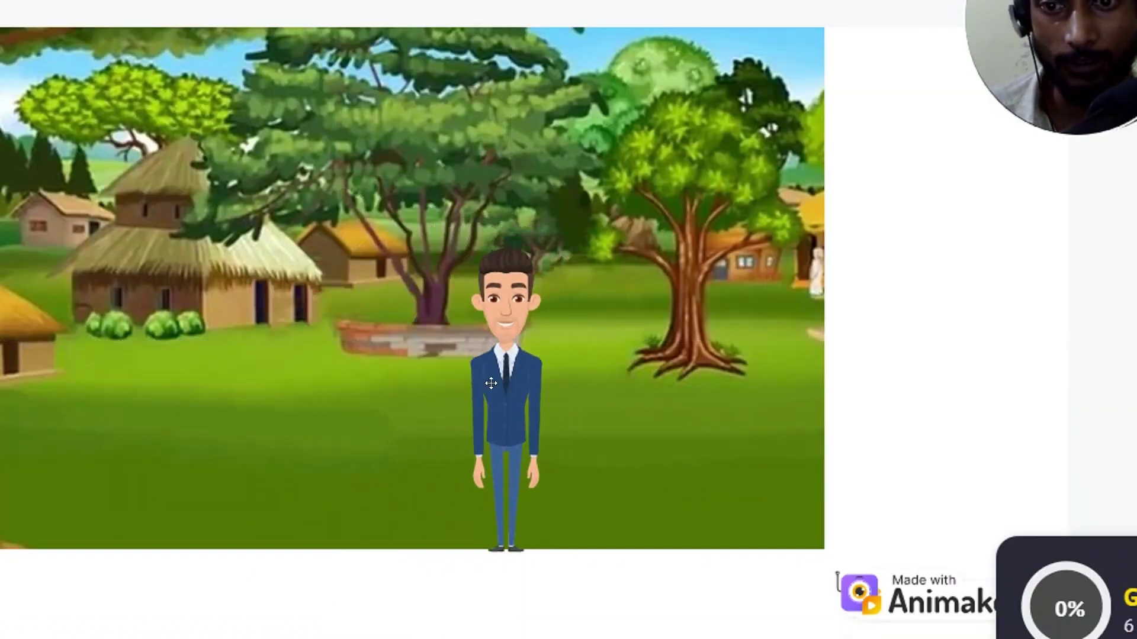
left_click_drag(529, 355, 477, 308)
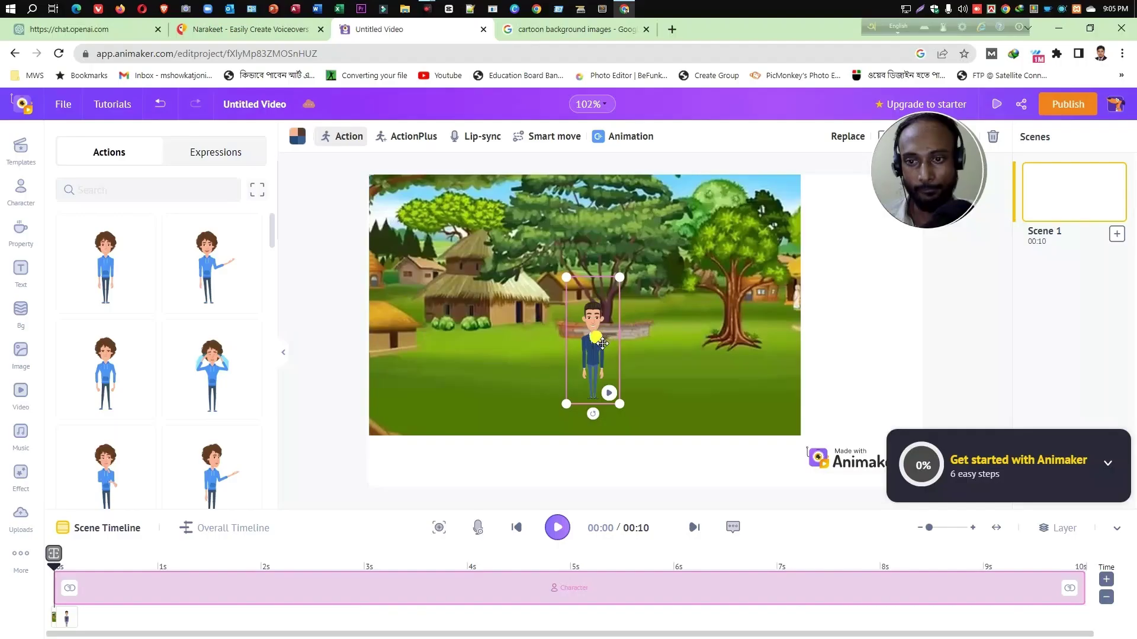
mouse_move(597, 323)
left_mouse_down()
mouse_move(713, 333)
mouse_move(647, 335)
left_mouse_up()
left_click(714, 332)
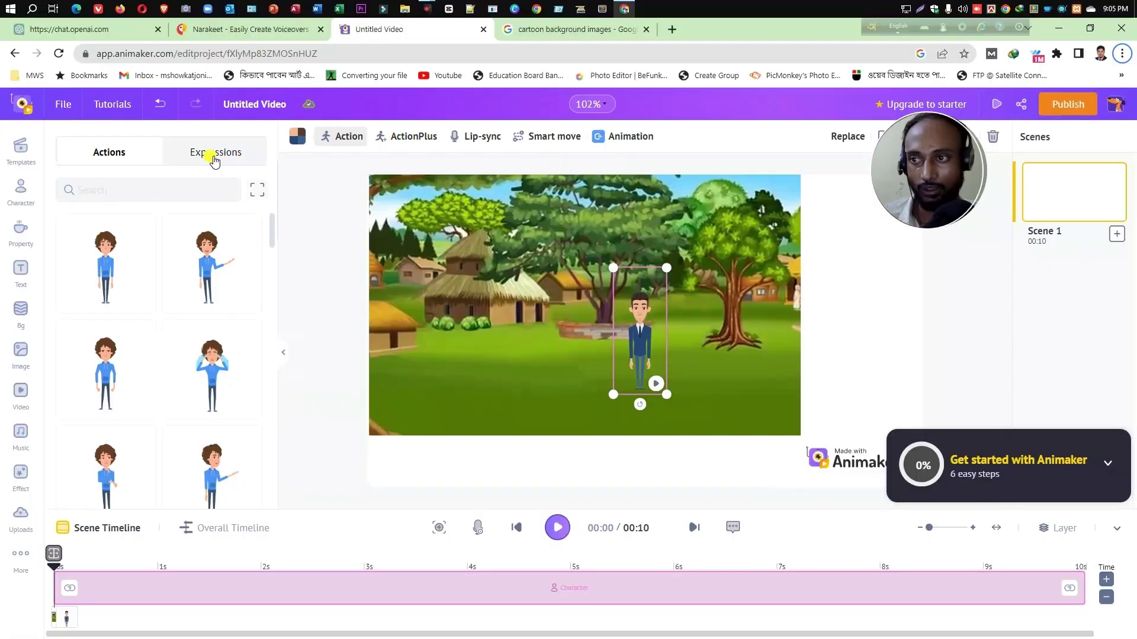
Apply the Sad facial expression to the businessman, then return to his Actions list.
left_click(214, 160)
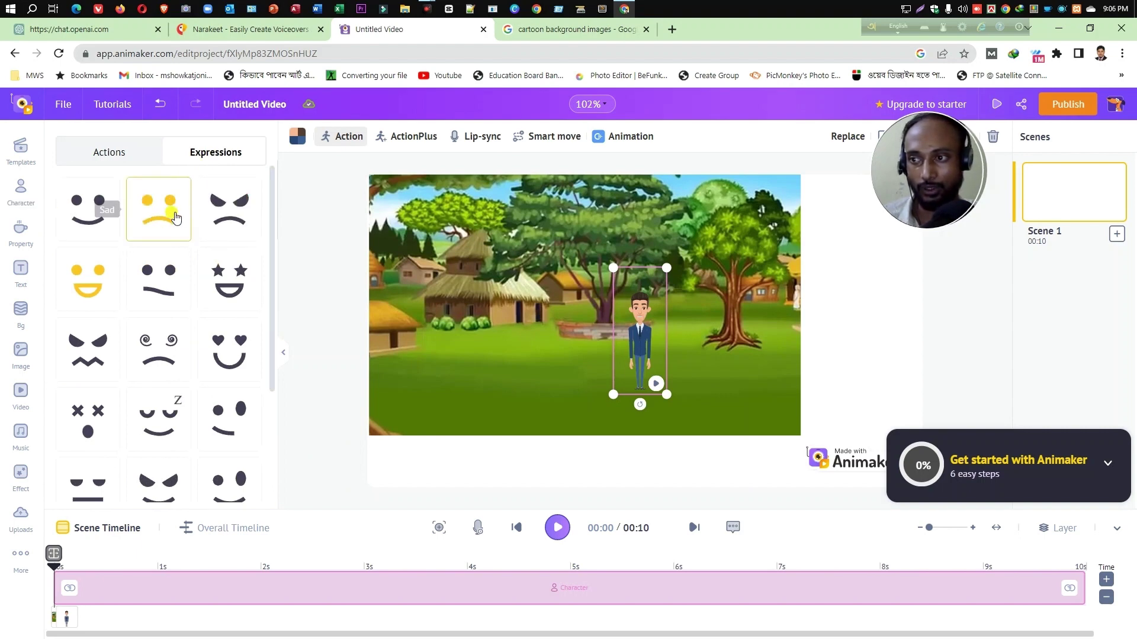
left_click(165, 222)
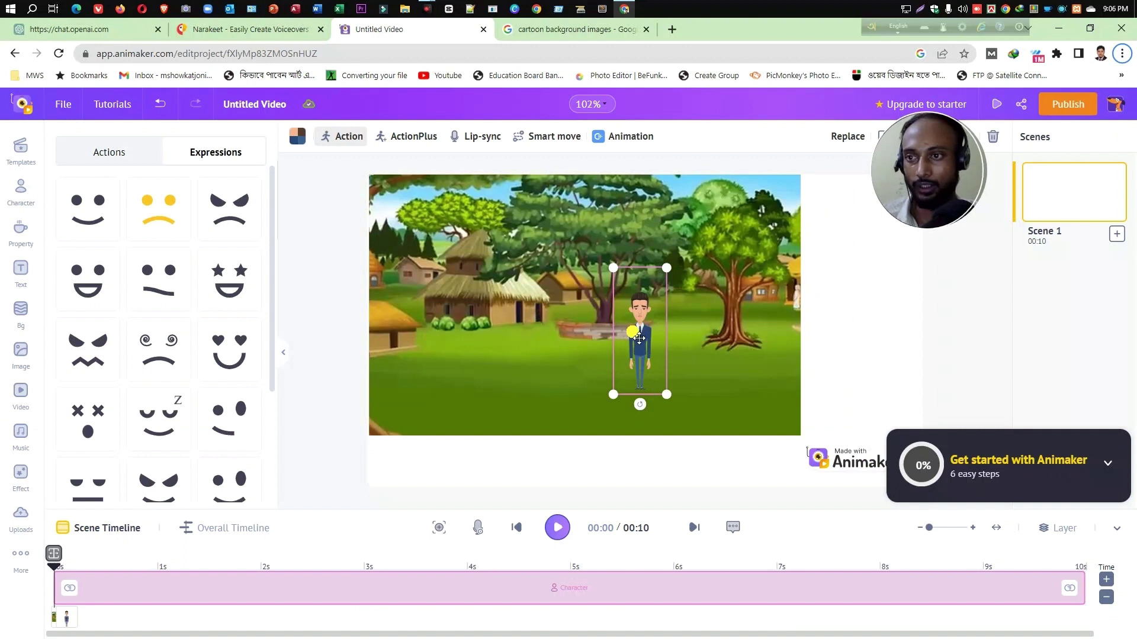
left_click(638, 338)
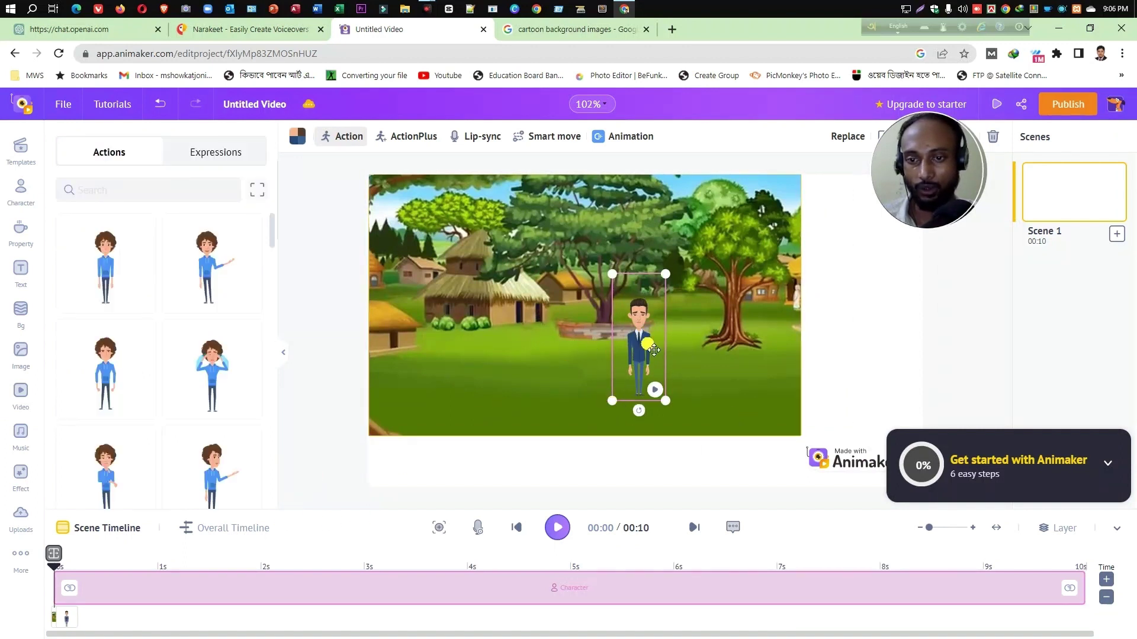
Show the Music library's My Uploads files, then bring up Narakeet's ready voiceover page.
left_click(493, 395)
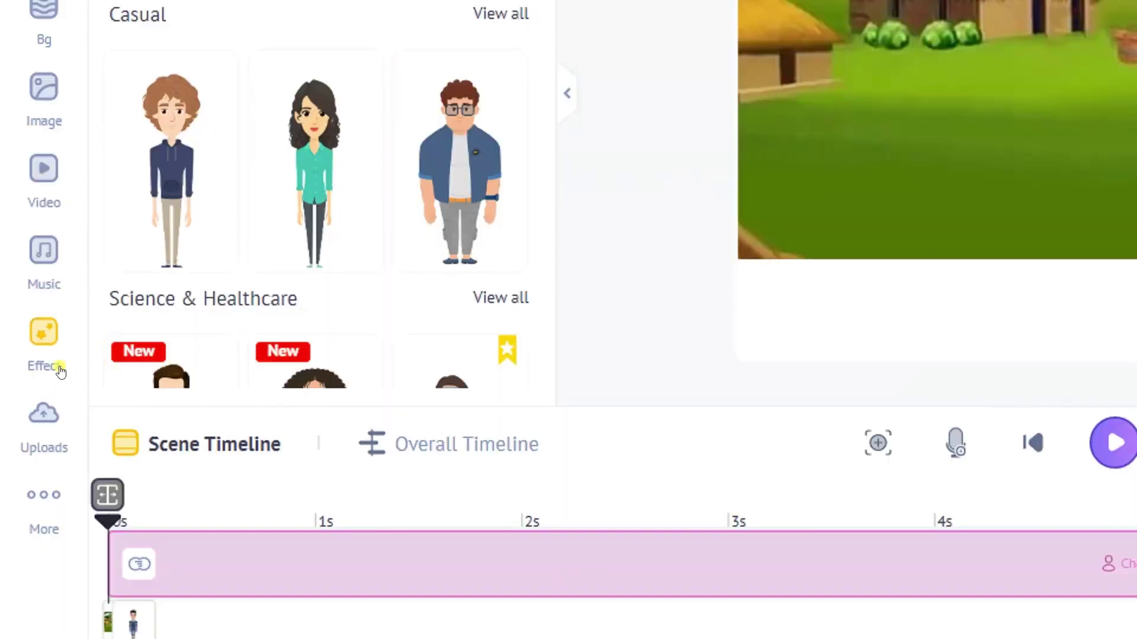
left_click(29, 261)
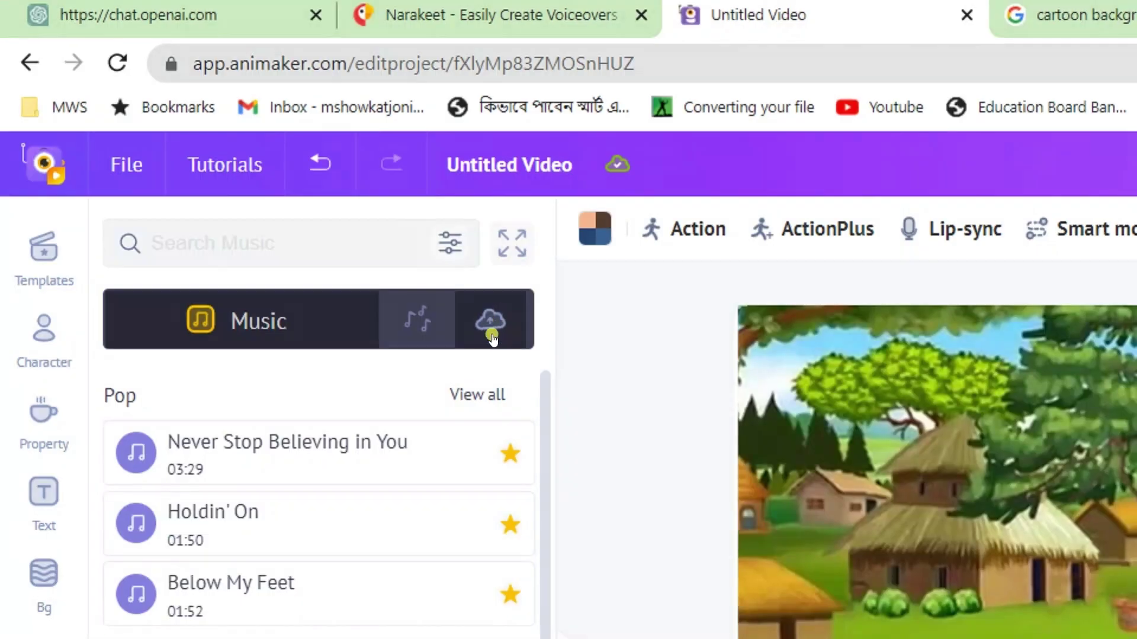
left_click(485, 320)
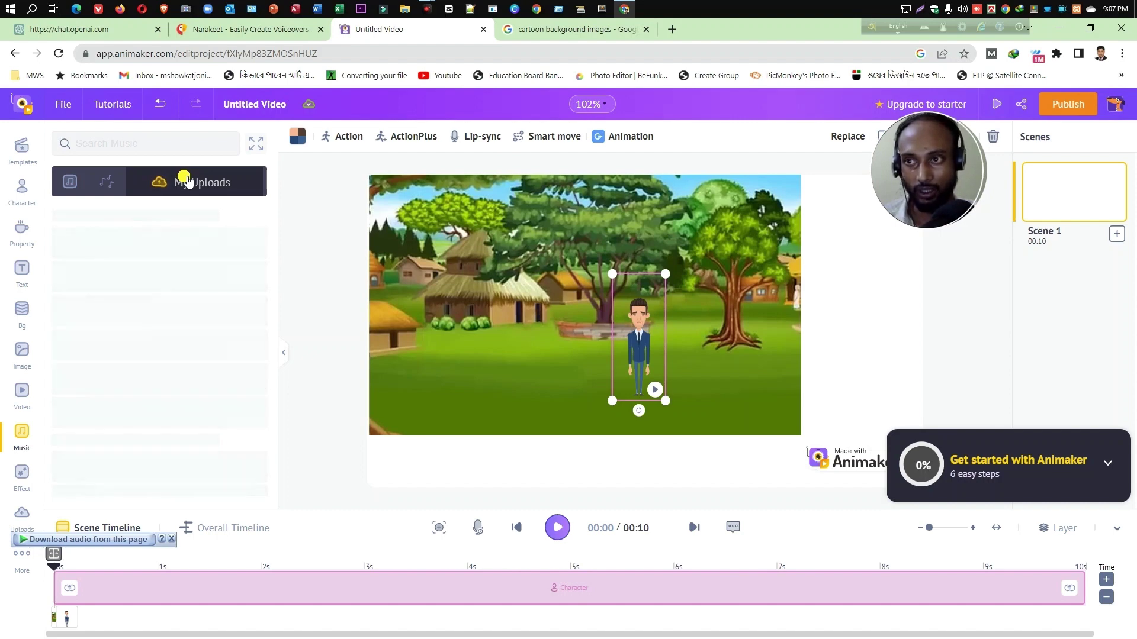
left_click(262, 34)
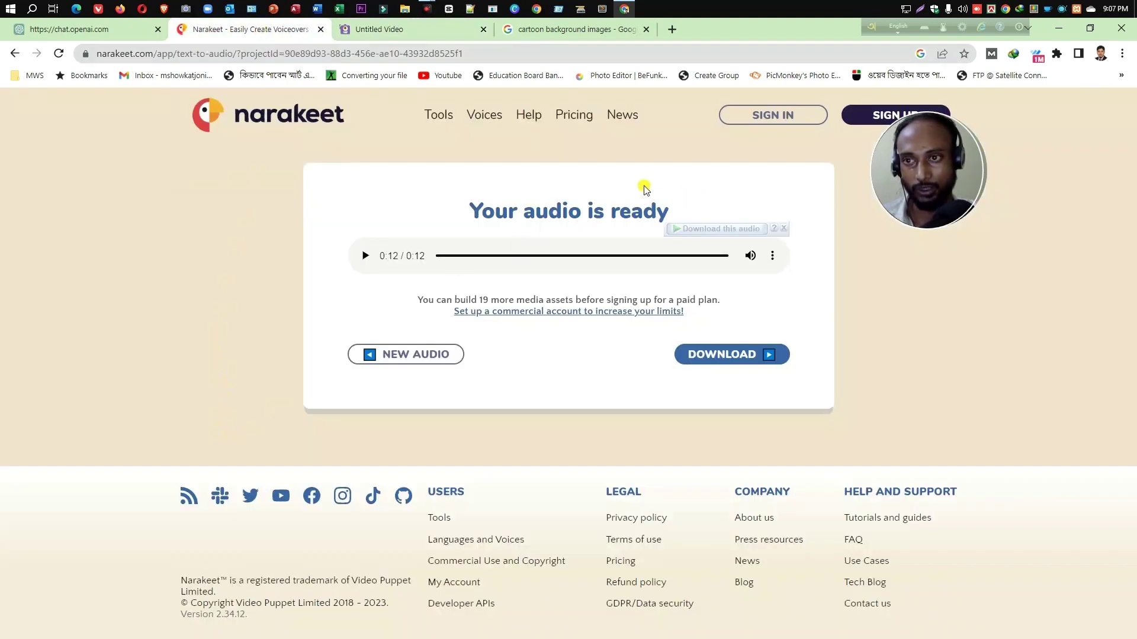
Drag the 12-second .m4a voiceover from Downloads\Music into Animaker's Uploads panel.
key("alt+Tab")
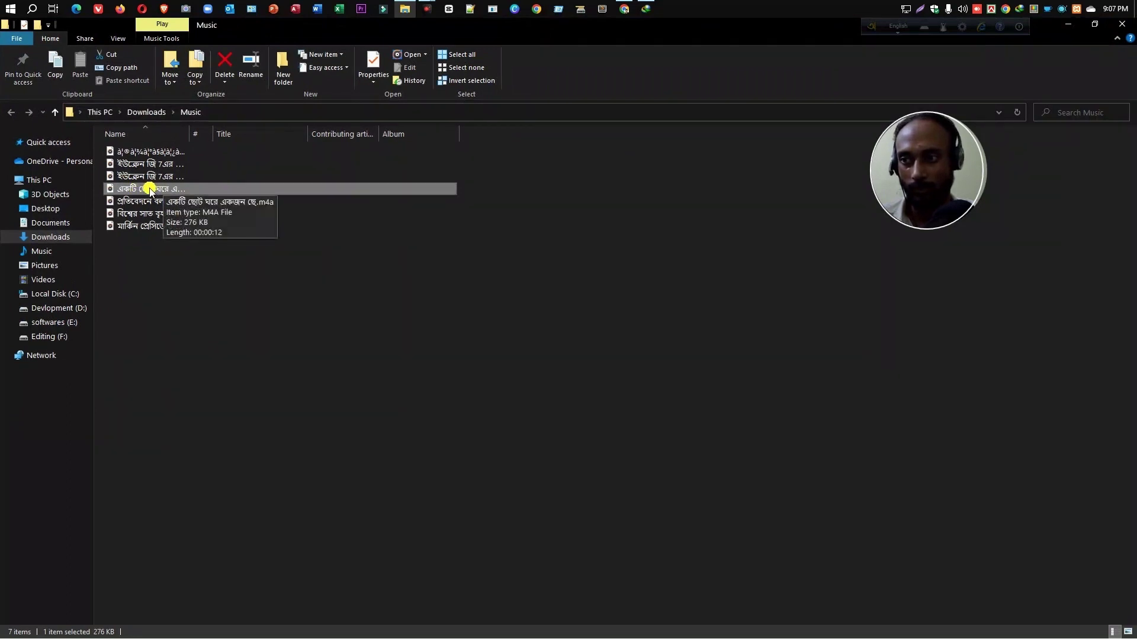
mouse_move(149, 190)
left_mouse_down()
mouse_move(636, 206)
mouse_move(628, 45)
mouse_move(509, 350)
mouse_move(215, 292)
mouse_move(199, 299)
mouse_move(210, 310)
left_mouse_up()
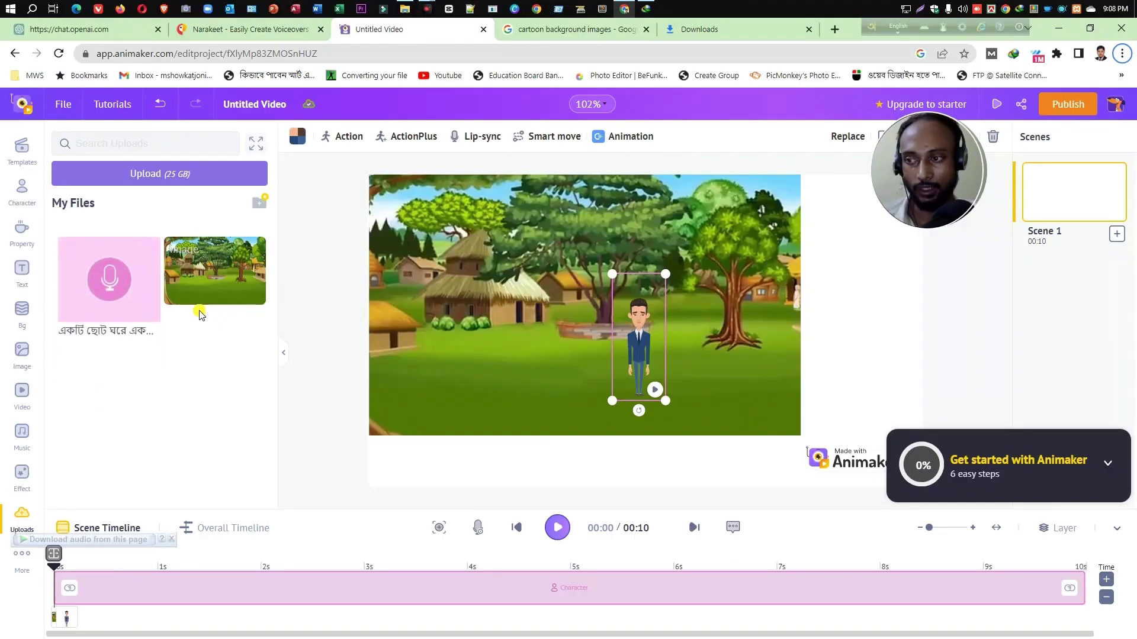
Preview the uploaded voiceover and add it to the timeline as the audio track.
left_click(108, 274)
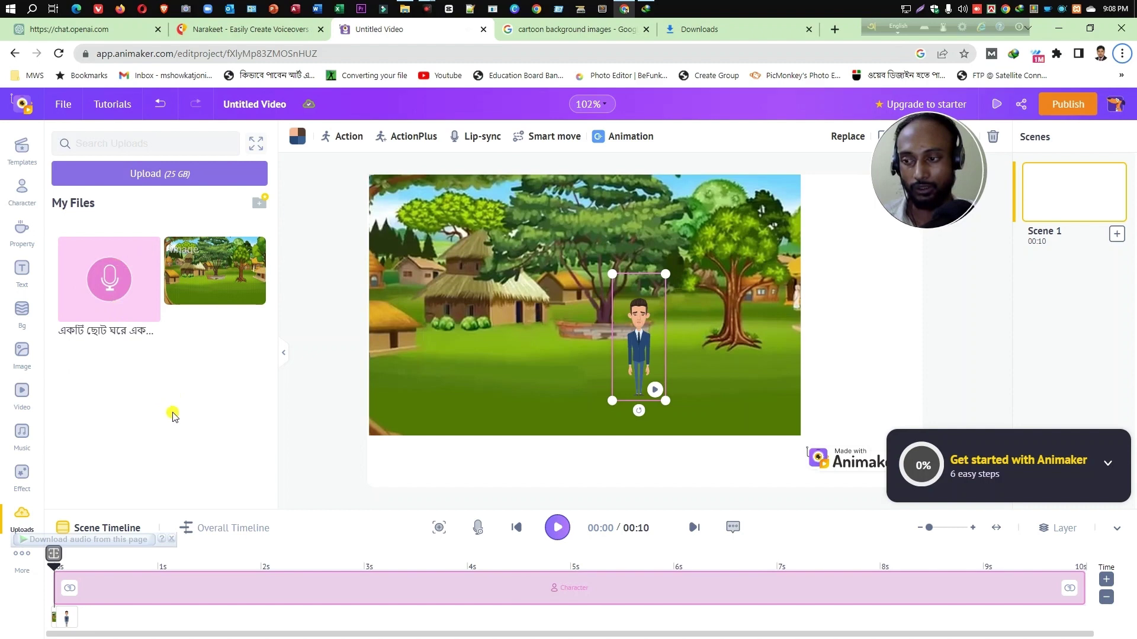
left_click(113, 289)
left_click(113, 289)
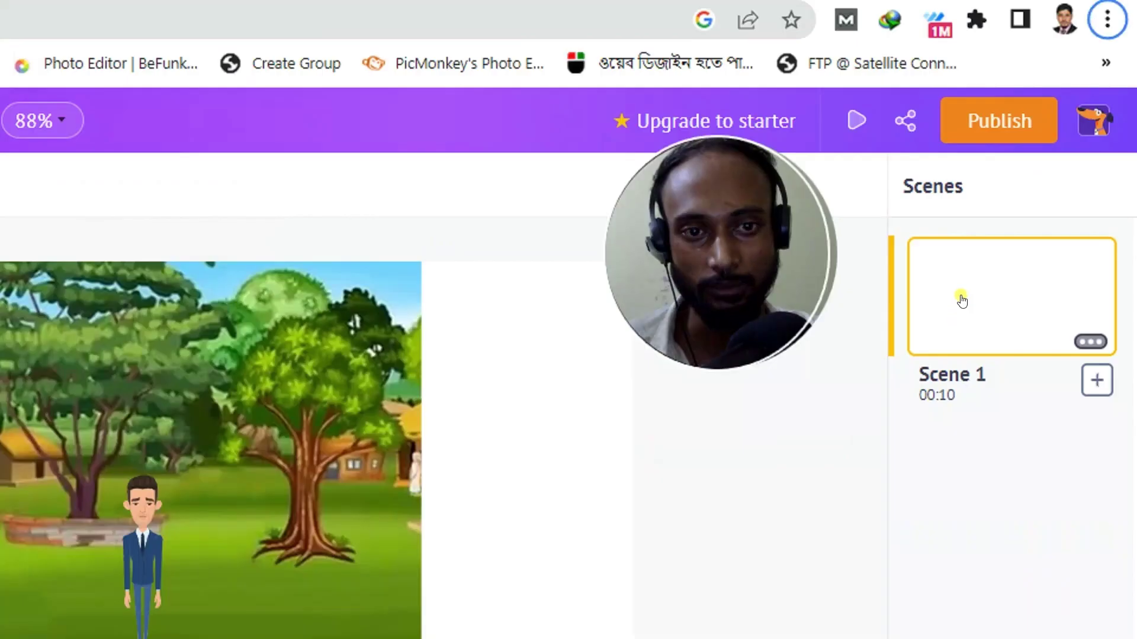
Split the voiceover track at the 5.7-second mark.
left_click(1096, 378)
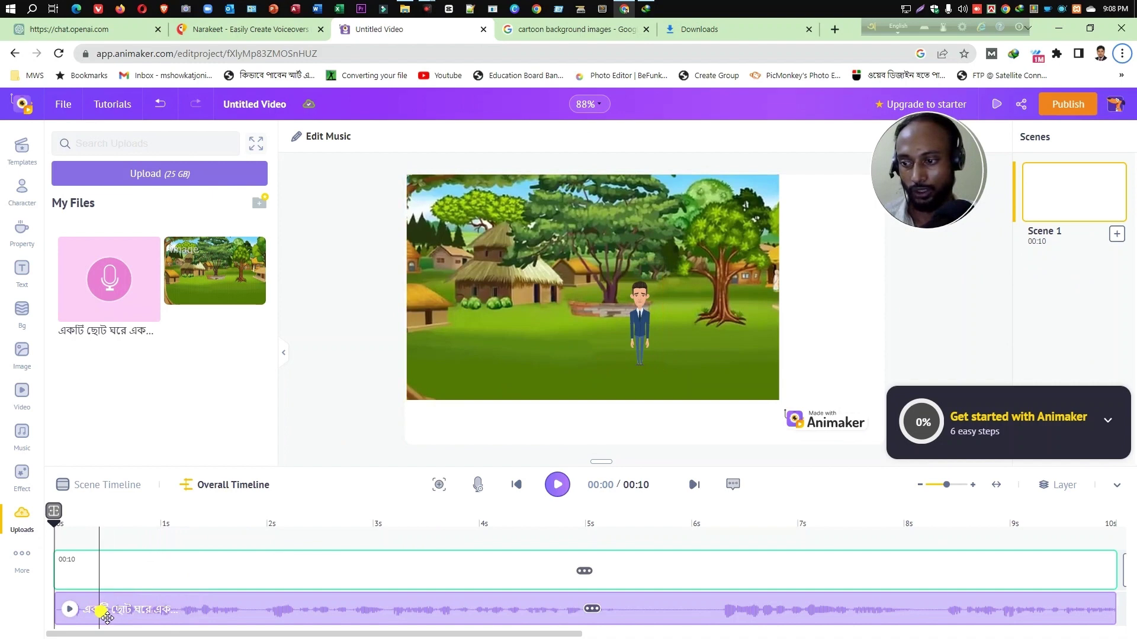
left_click(676, 607)
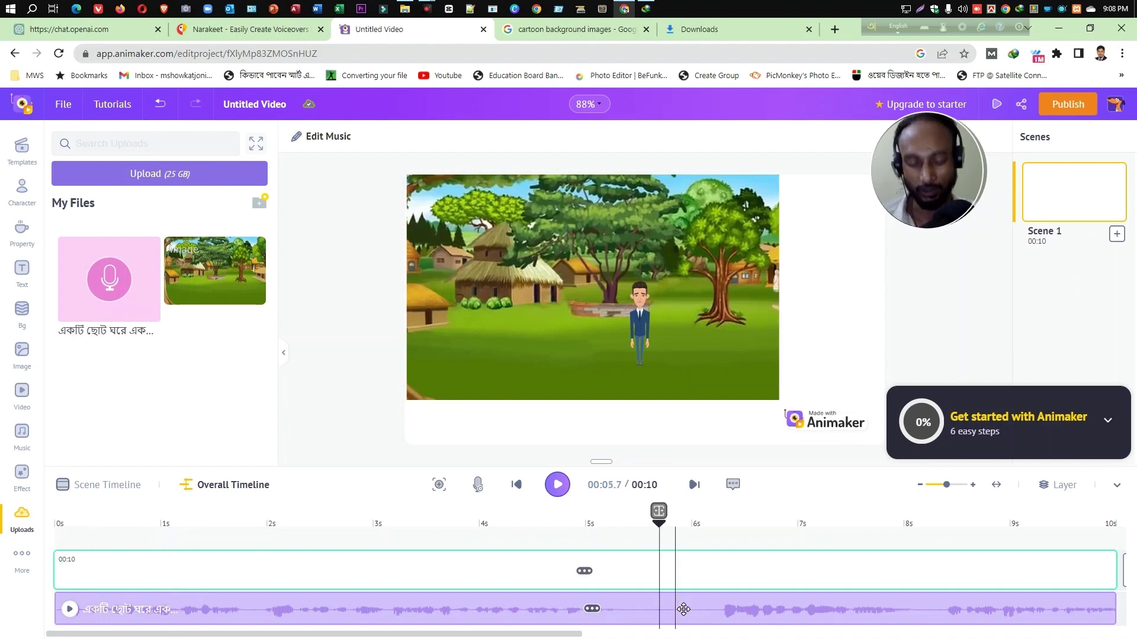
left_click(660, 512)
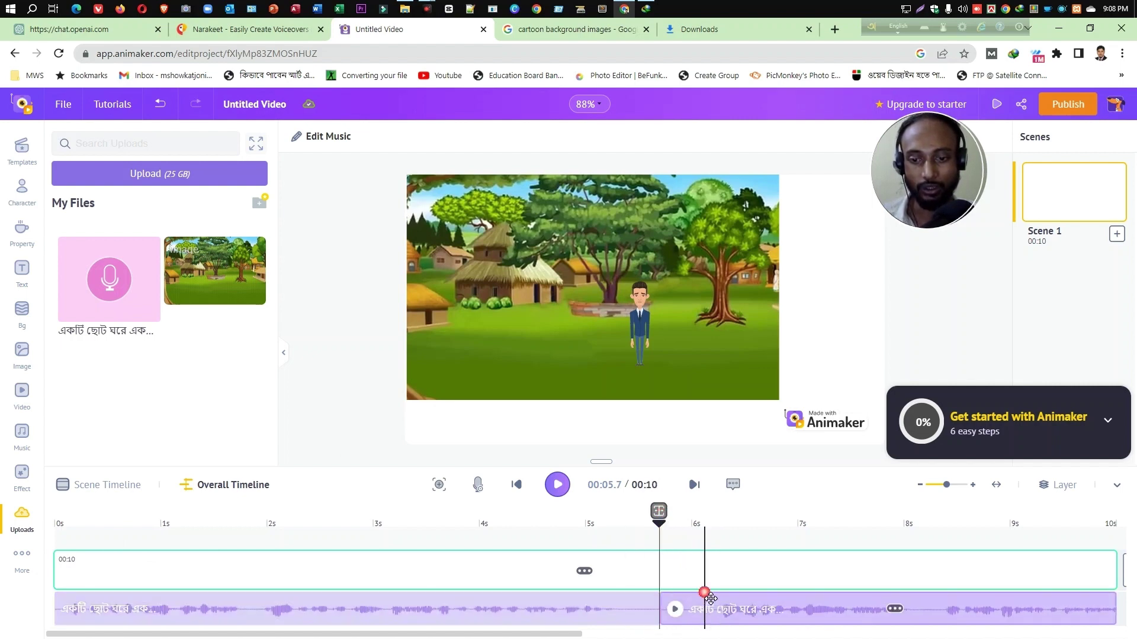
left_click(704, 579)
Split the video into Scene 1 and Scene 2 at 5.7 seconds and select Scene 2's background.
left_click(704, 579)
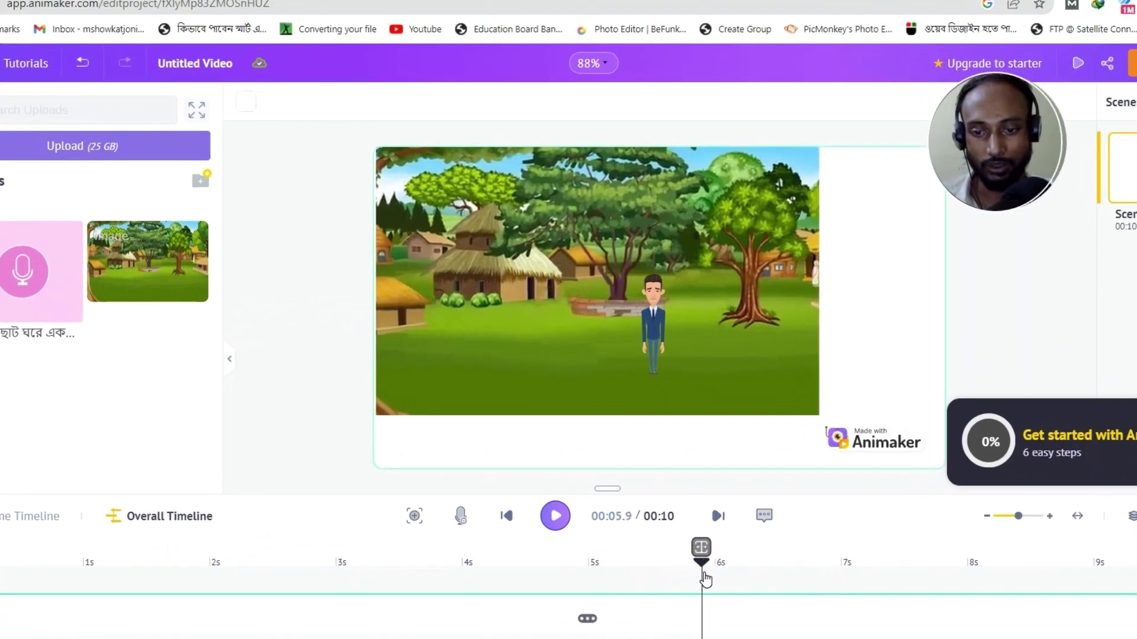
left_click_drag(704, 578, 681, 579)
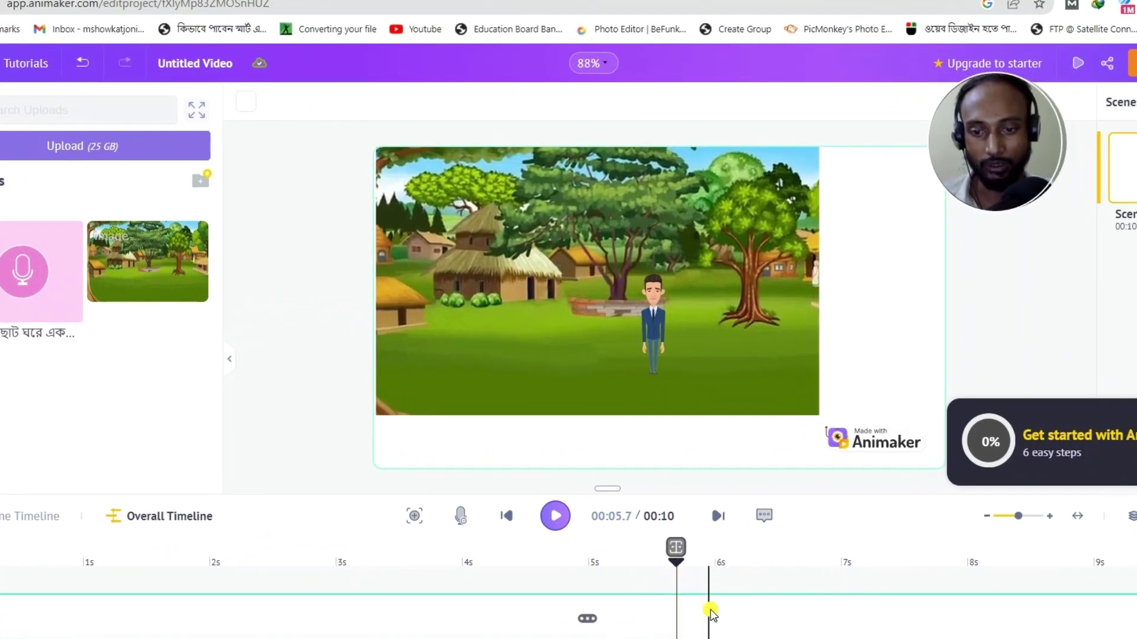
left_click(681, 613)
left_click(676, 547)
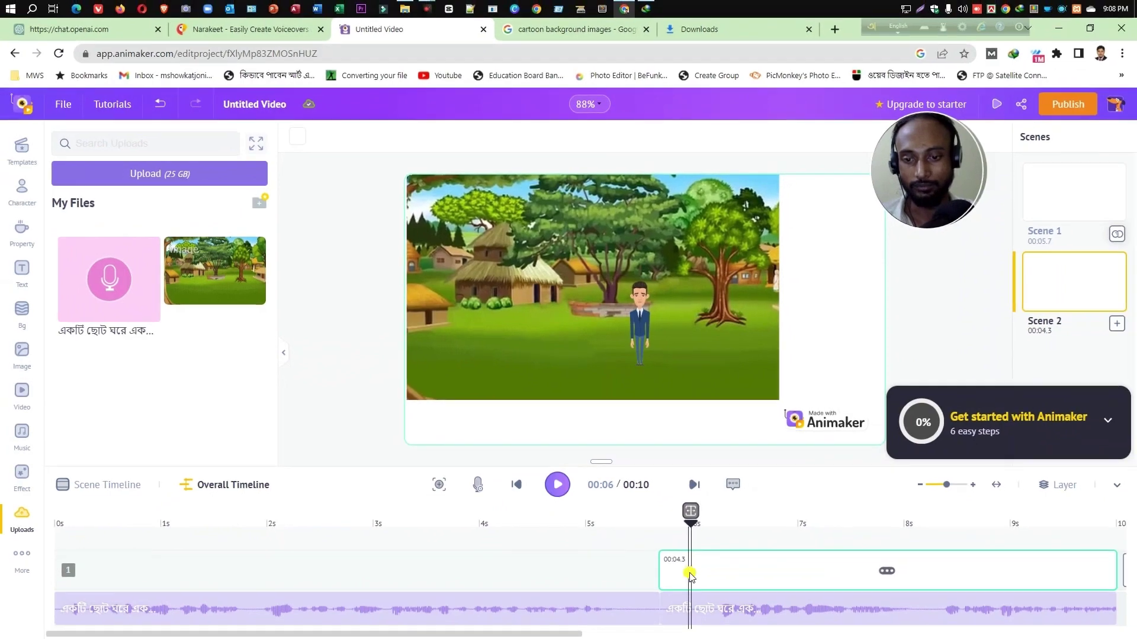
left_click(693, 526)
left_click_drag(698, 531, 701, 524)
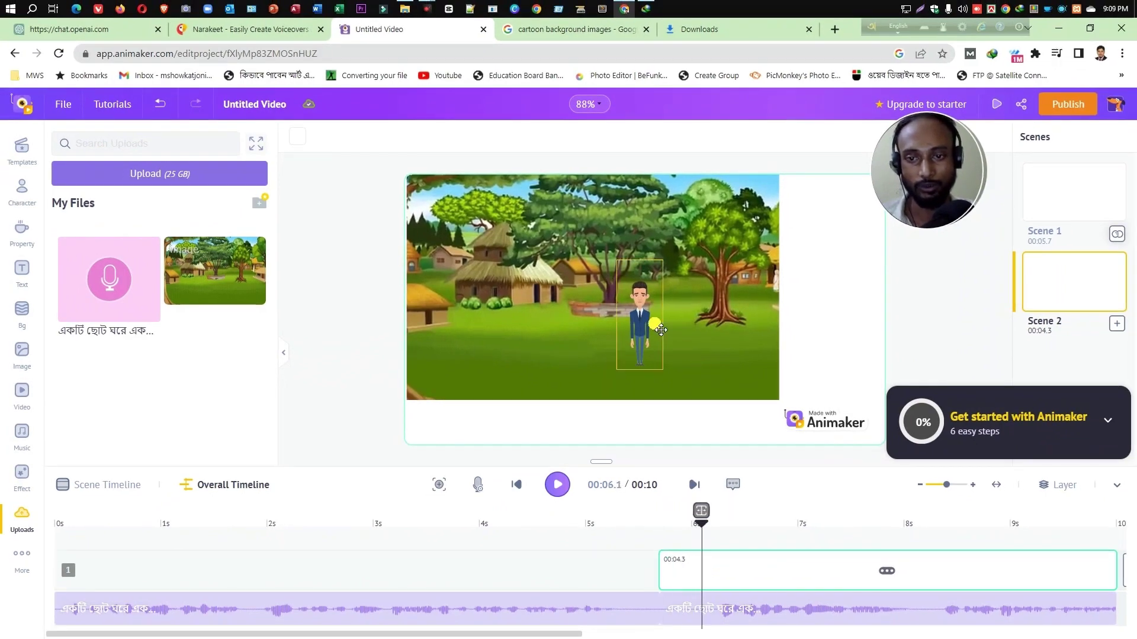
left_click(718, 275)
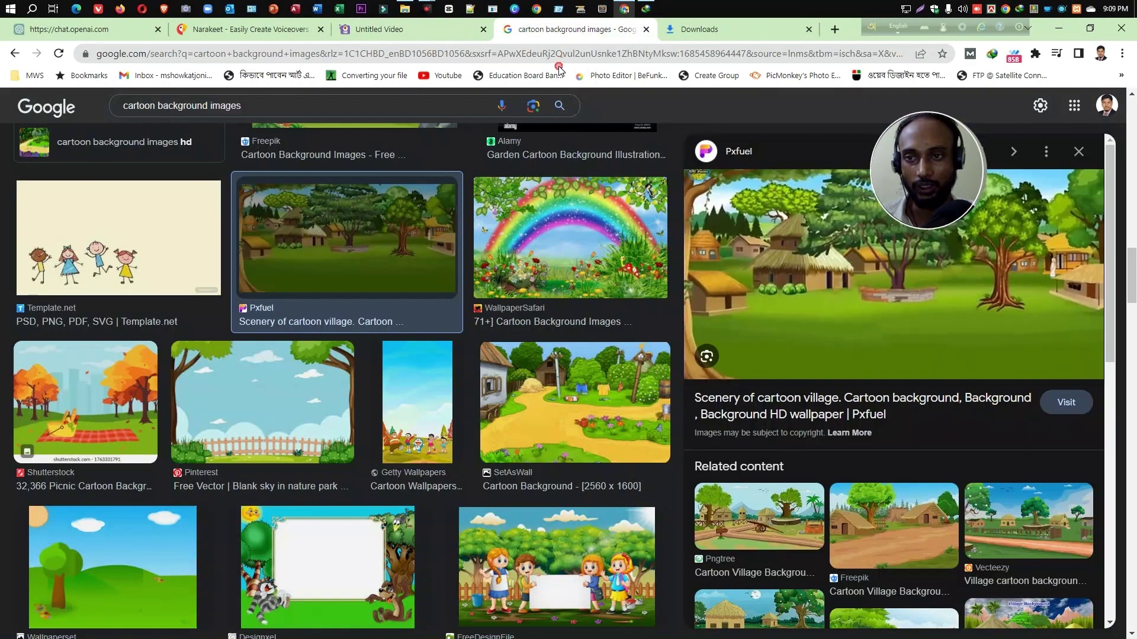
Search Google Images for 'cartoon background kabar'.
left_click(568, 29)
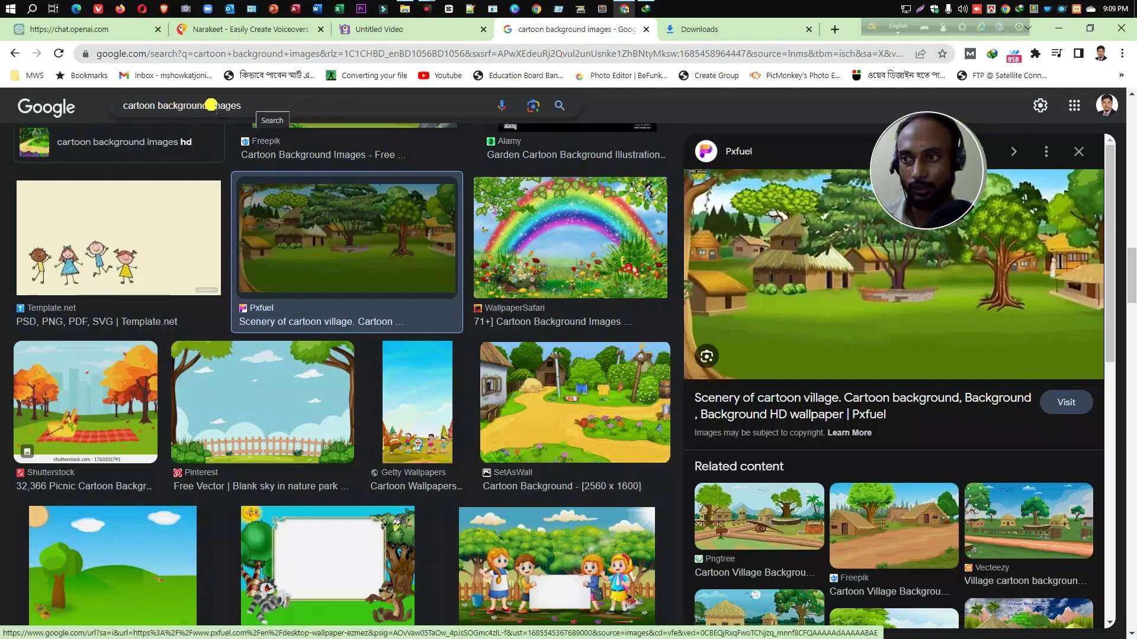
double_click(212, 105)
type("kabar")
key("Return")
scroll(372, 363, "down", 5)
scroll(371, 363, "down", 2)
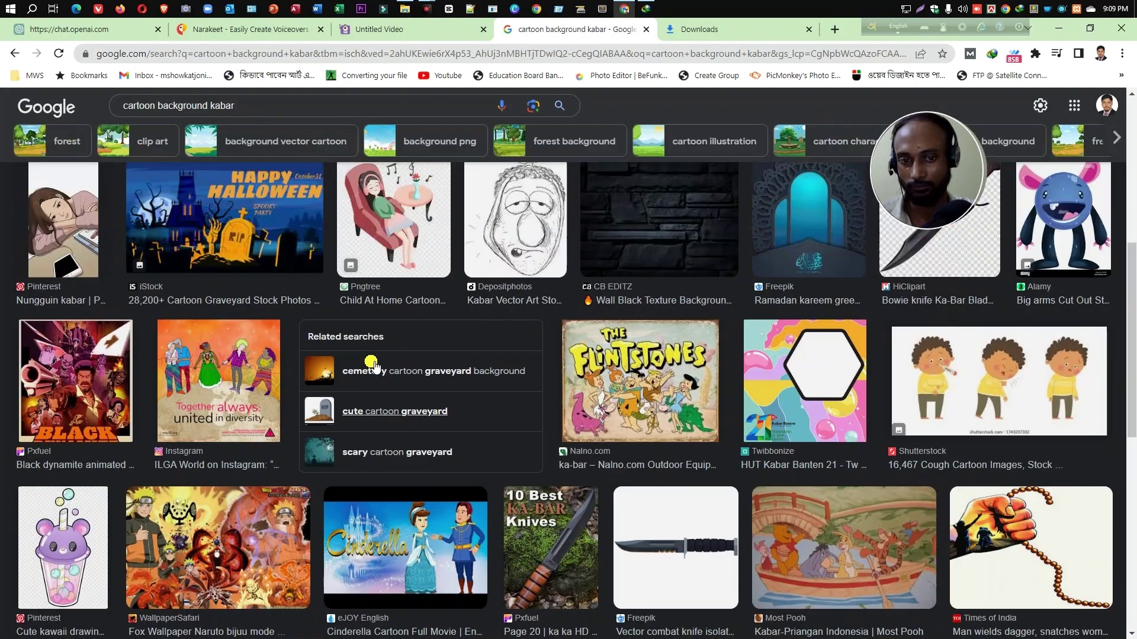
Copy the moonlit graveyard picture from the iStock result and return to Animaker.
left_click(376, 365)
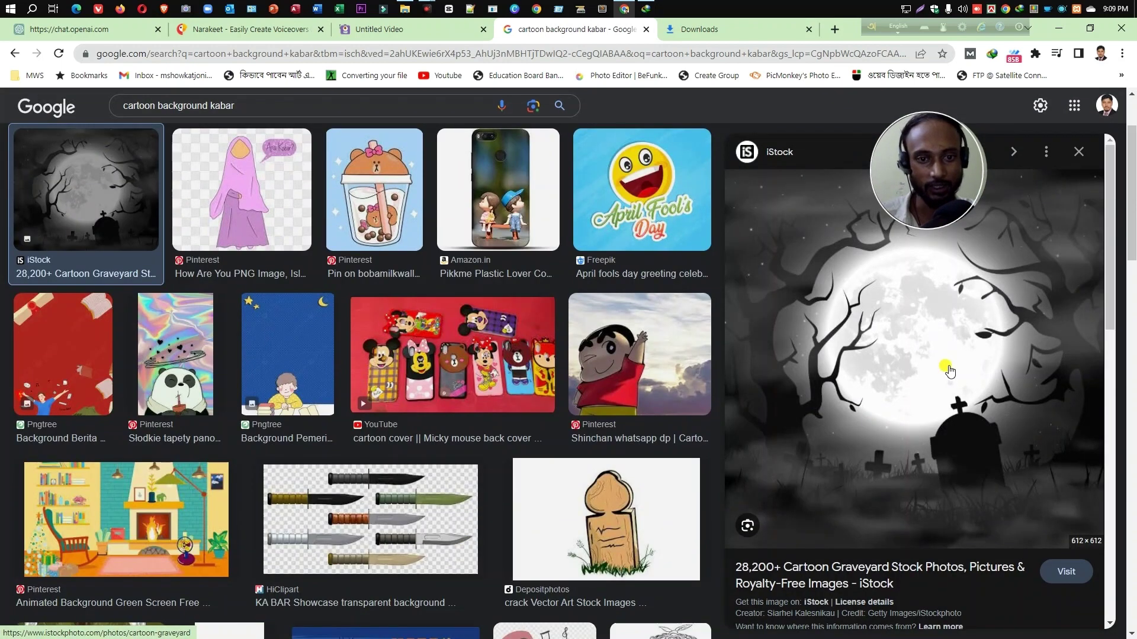
right_click(946, 367)
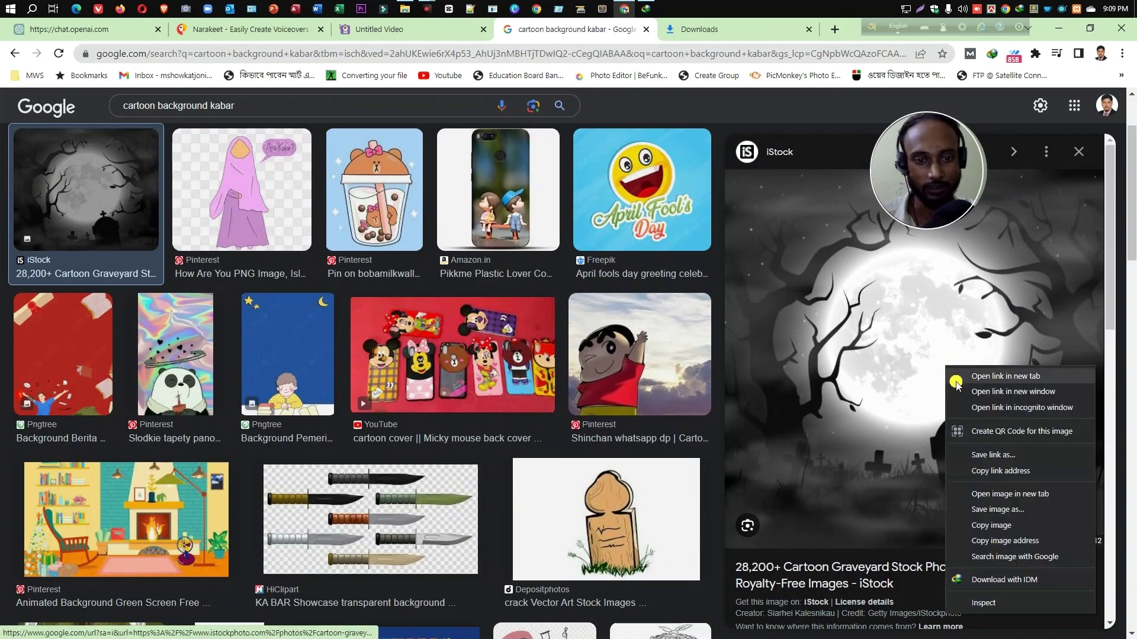
left_click(988, 525)
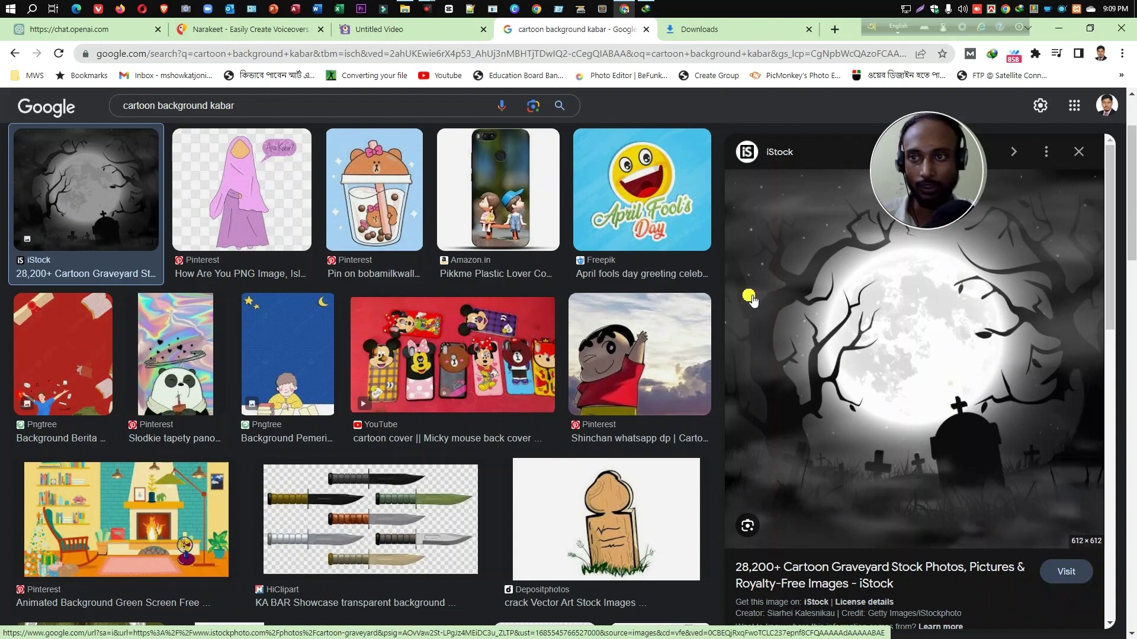
key("ctrl+Page_Up")
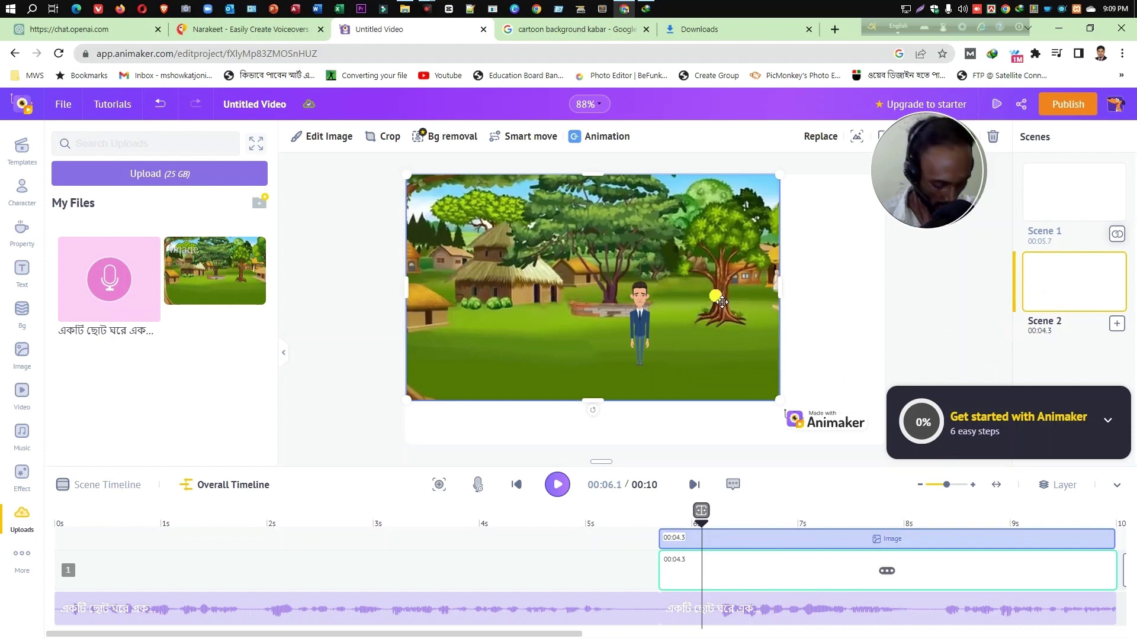
Delete Scene 2's village background and paste the moonlit graveyard image in its place.
key("Delete")
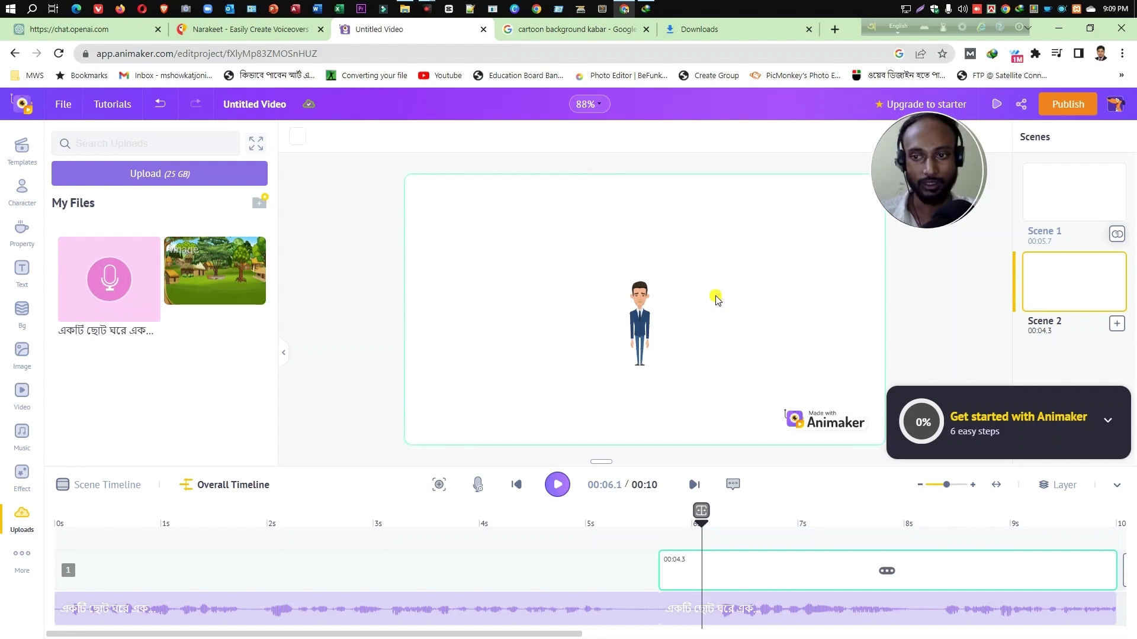
key("ctrl+z")
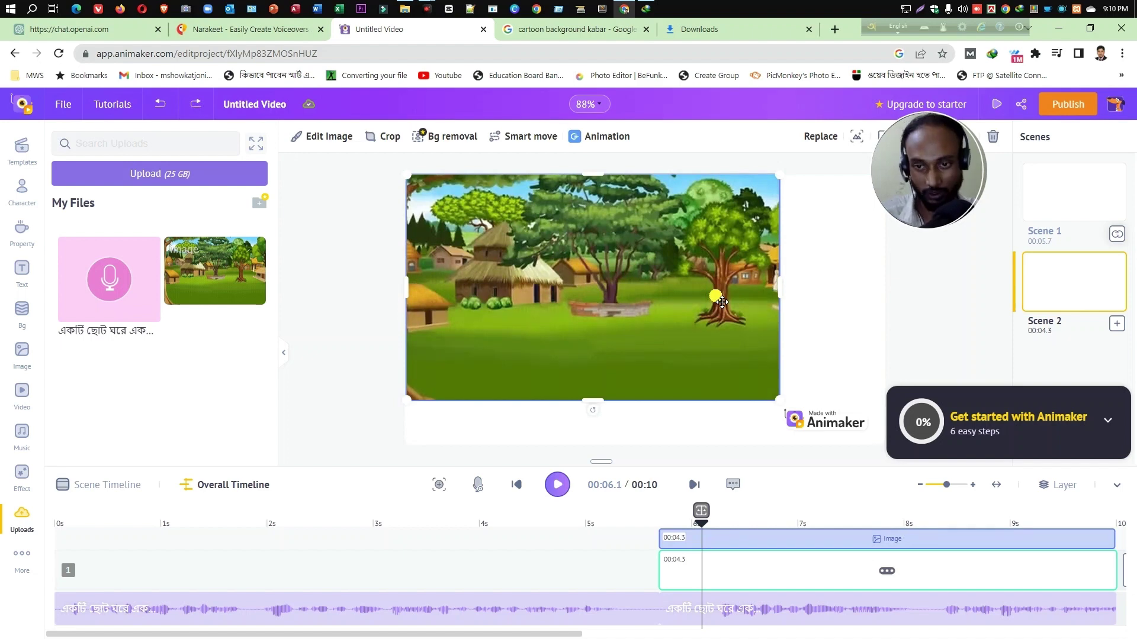
key("Delete")
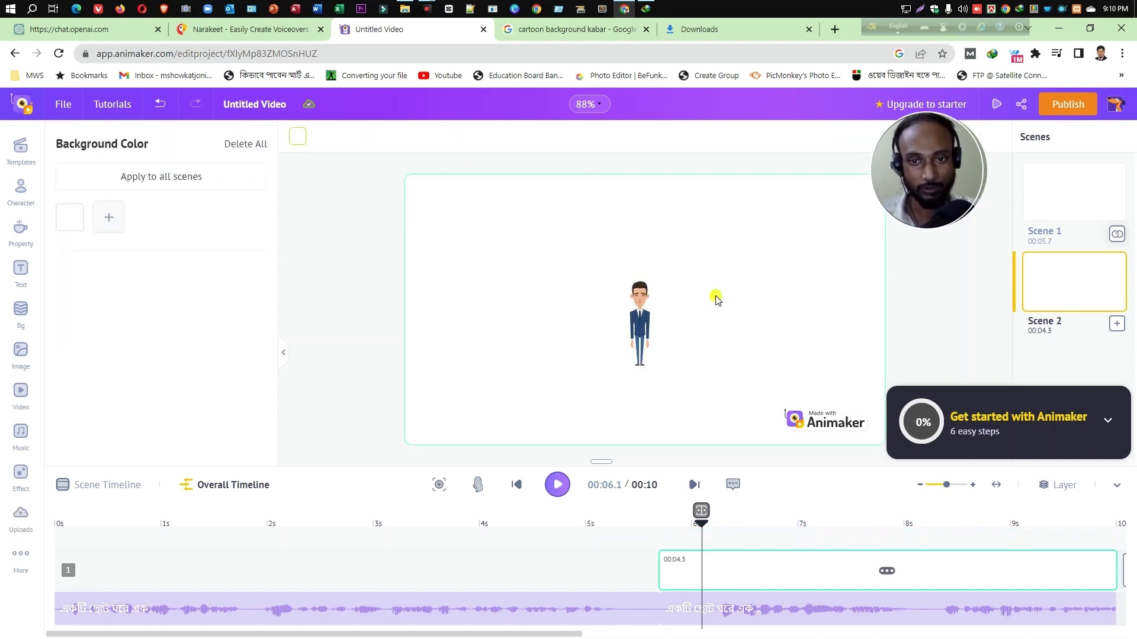
key("ctrl+v")
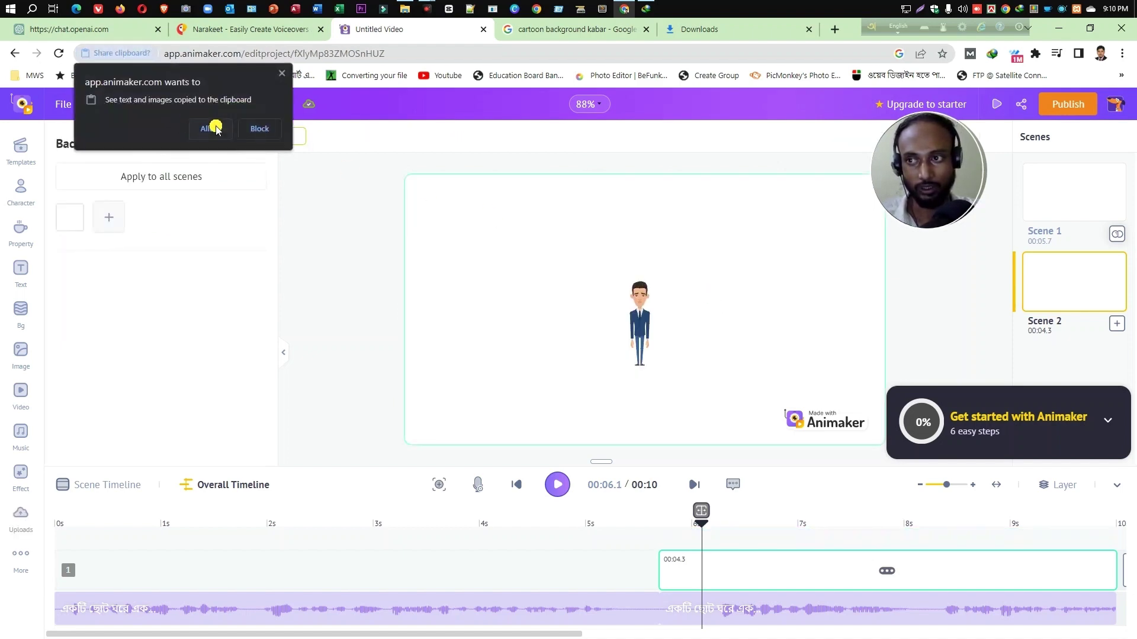
left_click(215, 127)
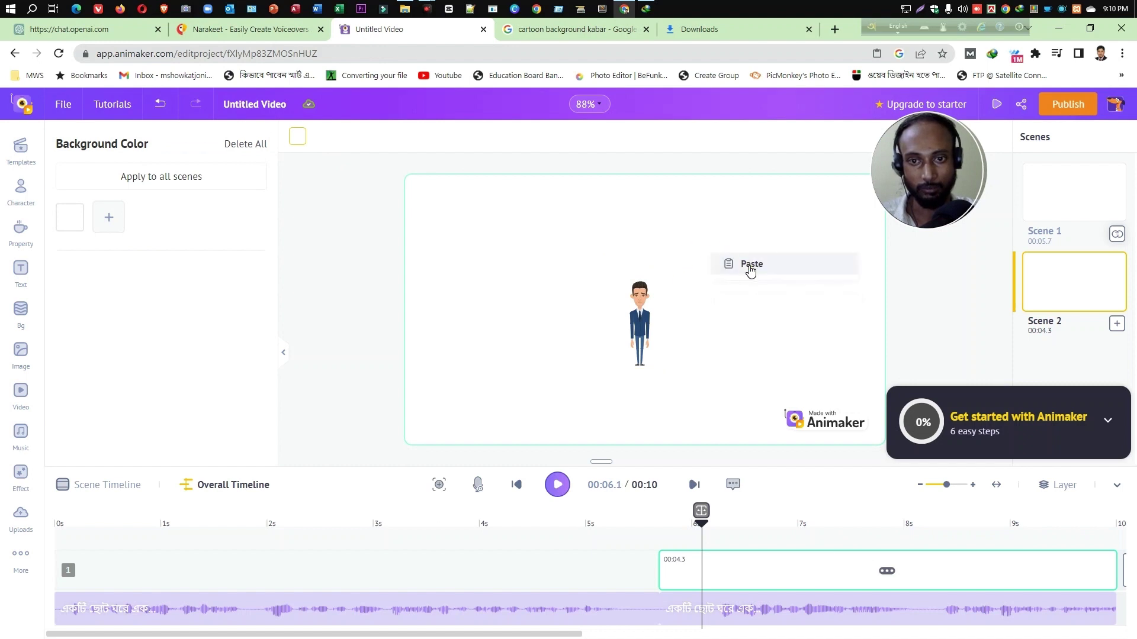
left_click(749, 265)
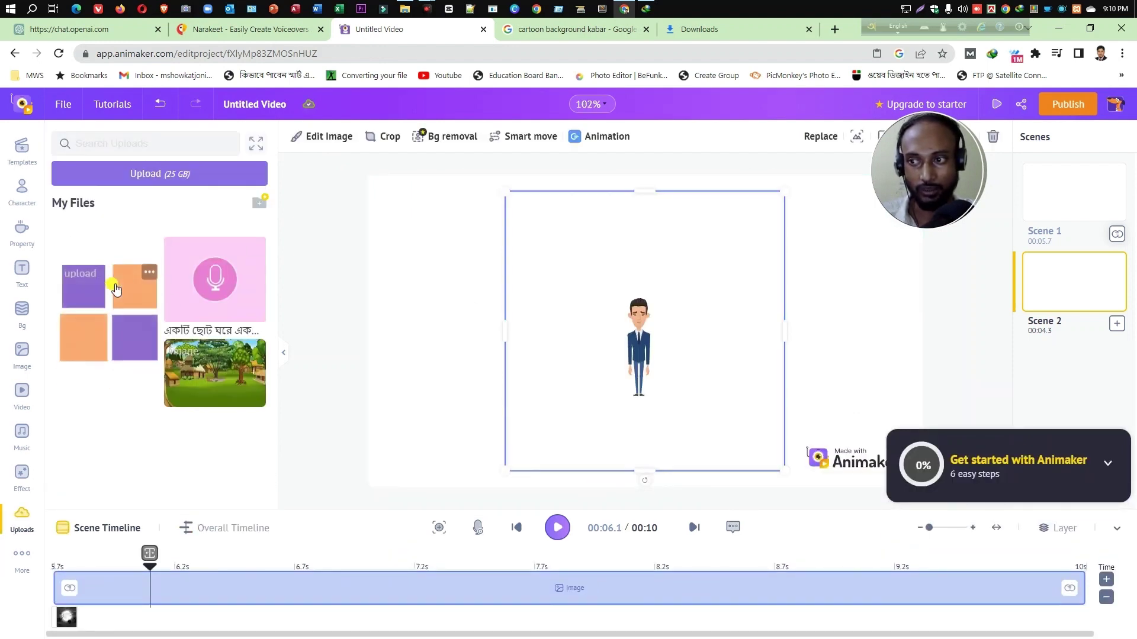
Move and stretch the graveyard image until it fills the scene frame.
left_click_drag(651, 350, 512, 342)
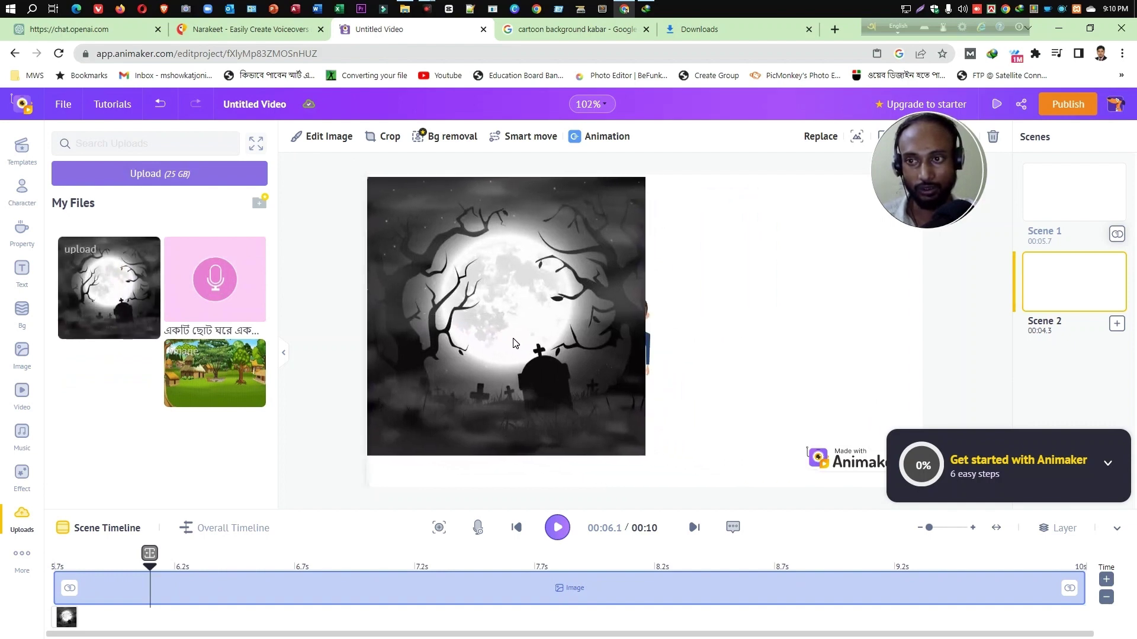
left_click_drag(646, 316, 822, 322)
left_click_drag(599, 455, 612, 220)
left_click_drag(604, 414, 607, 488)
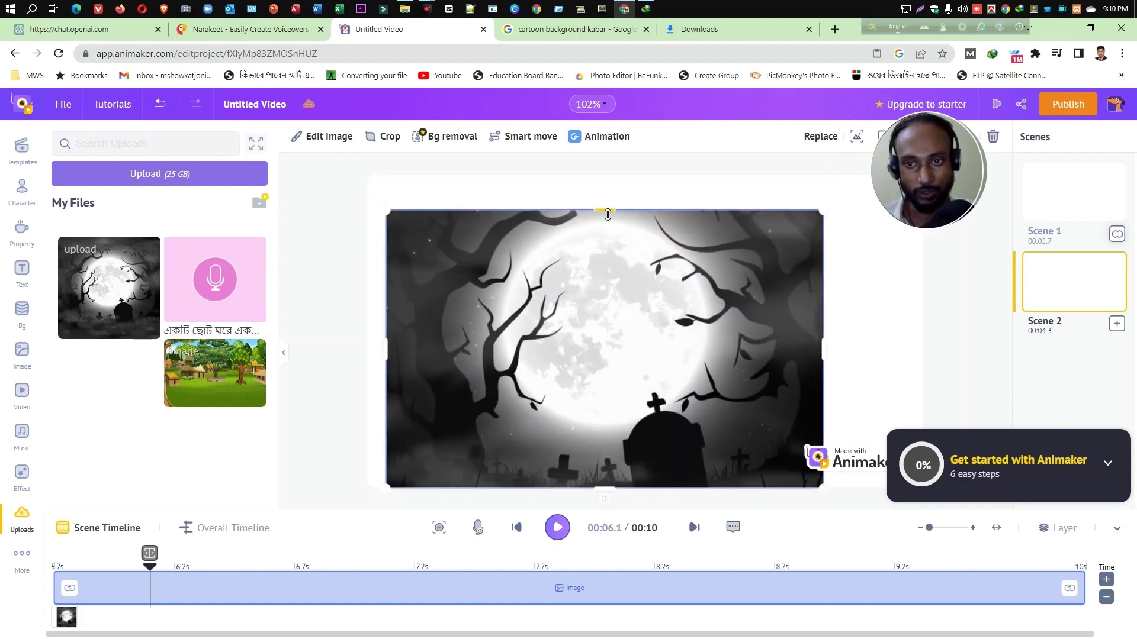
left_click_drag(607, 214, 604, 304)
left_click_drag(610, 371, 612, 244)
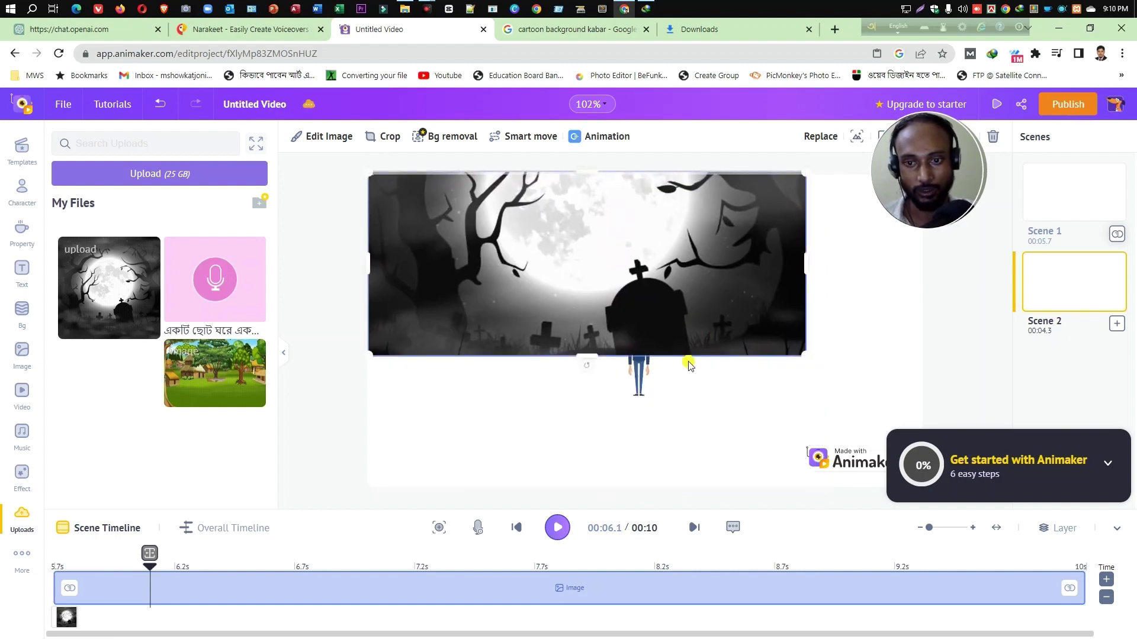
Send the graveyard image To Back behind the character and move the man left.
right_click(723, 373)
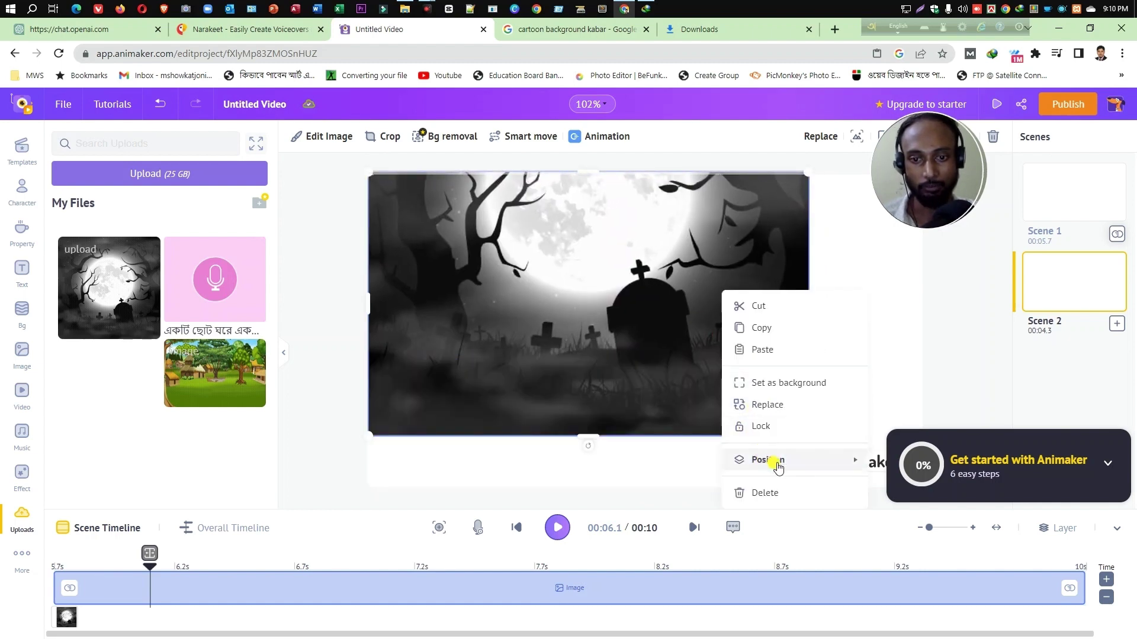
right_click(438, 267)
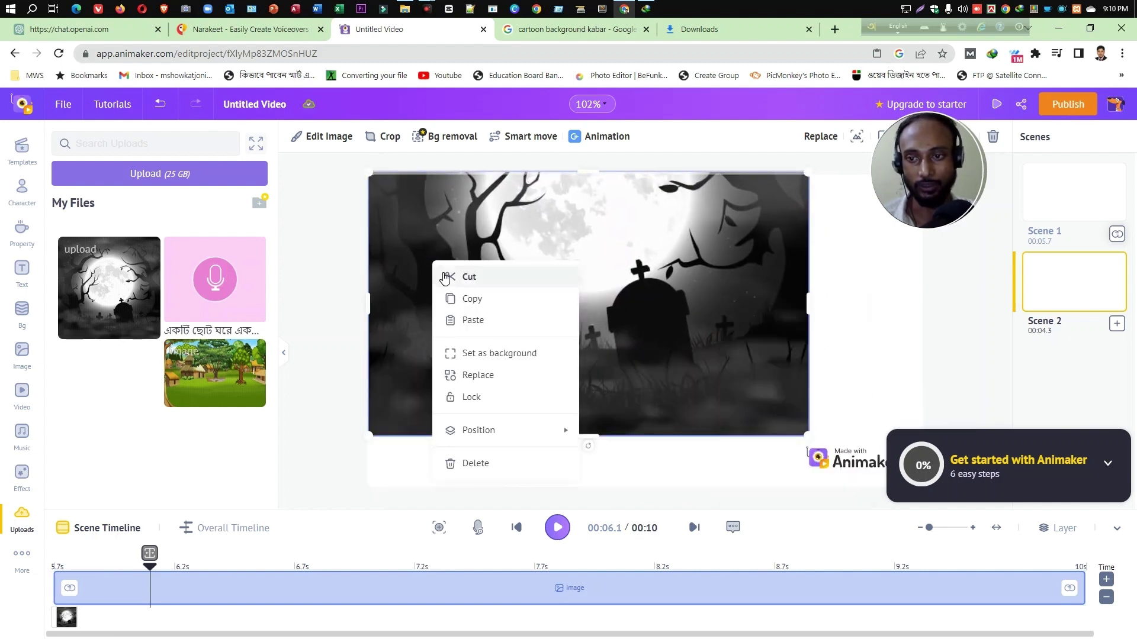
left_click(502, 437)
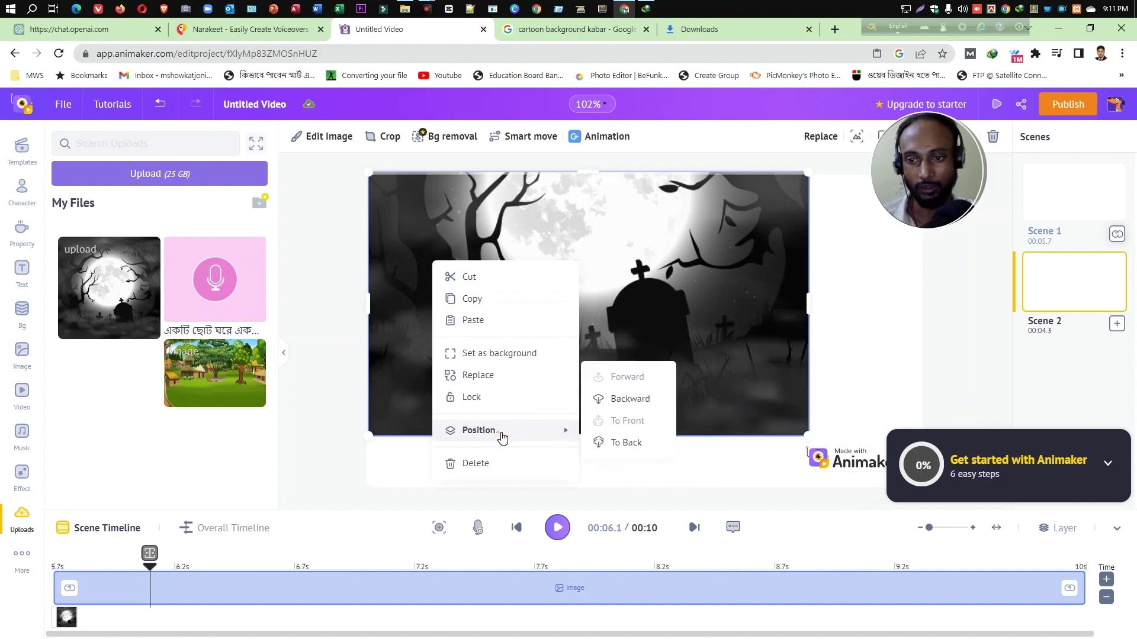
left_click(631, 446)
left_click_drag(650, 367, 542, 376)
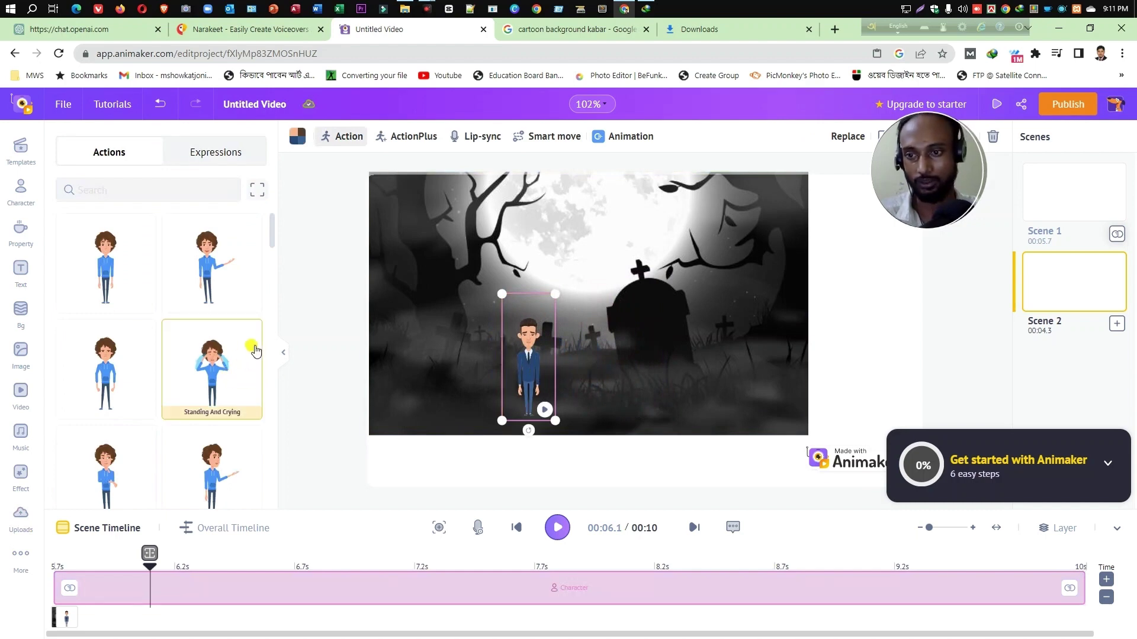
Apply the hand-on-hip action to the graveyard man, then scrub the overall timeline to the scene boundary.
scroll(178, 367, "down", 3)
left_click(114, 395)
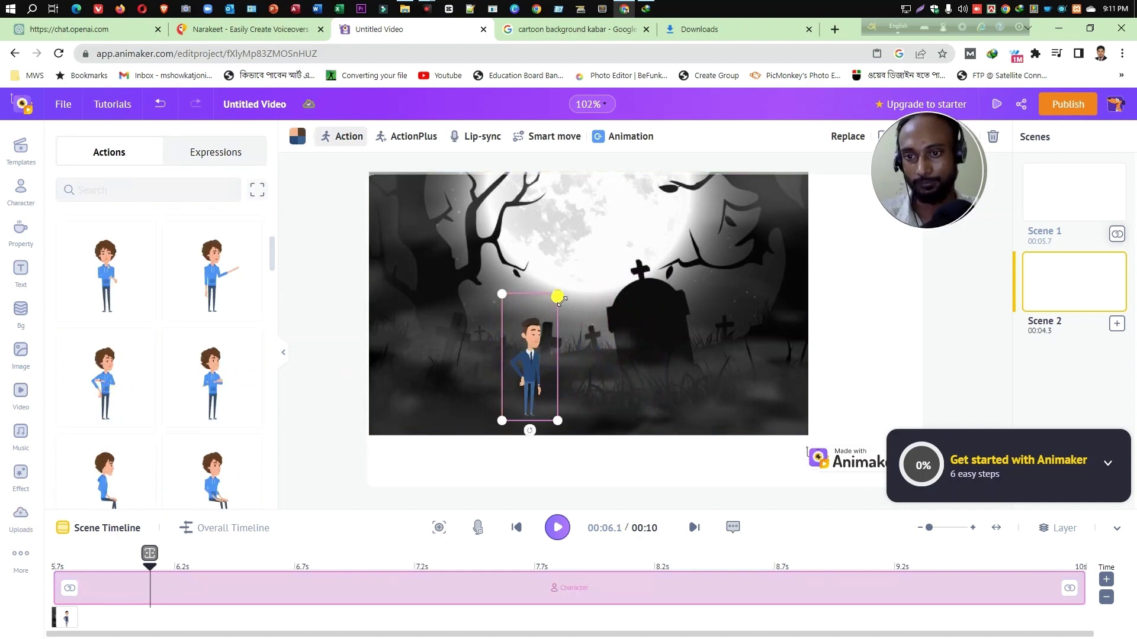
left_click(211, 528)
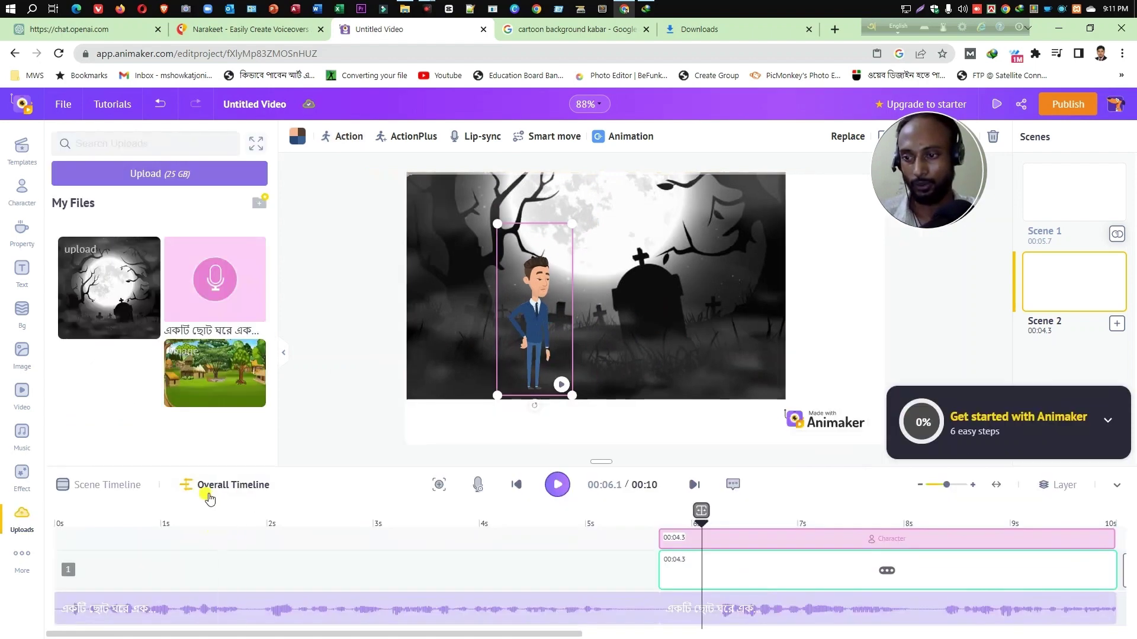
mouse_move(708, 536)
left_mouse_down()
mouse_move(46, 557)
mouse_move(1117, 607)
mouse_move(500, 610)
left_mouse_up()
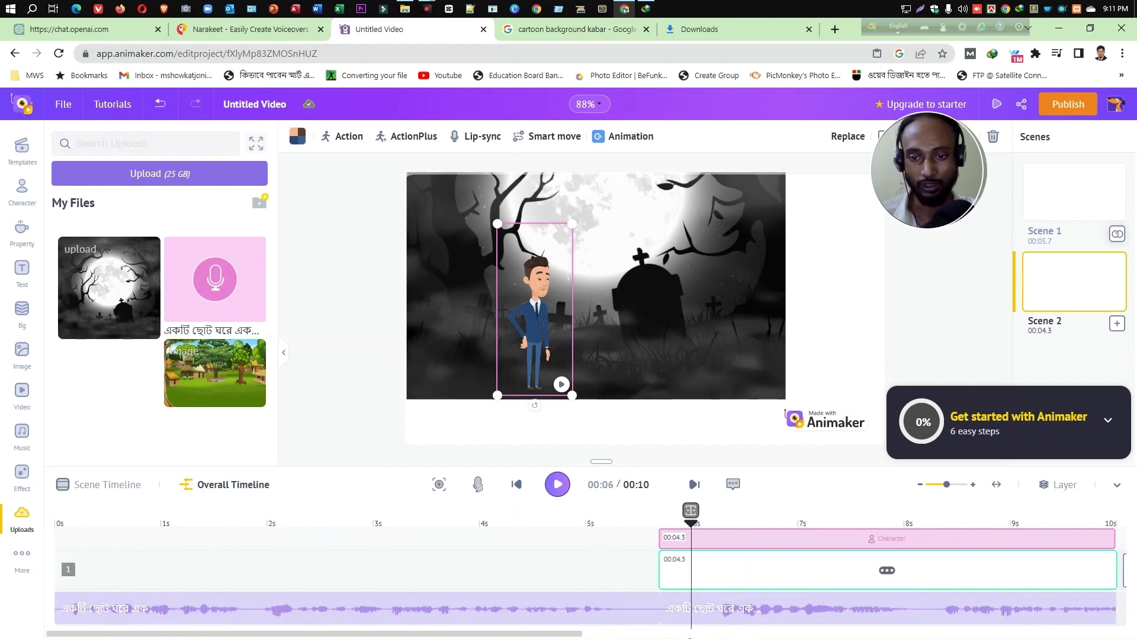
mouse_move(500, 610)
left_mouse_down()
mouse_move(642, 601)
mouse_move(657, 570)
left_mouse_up()
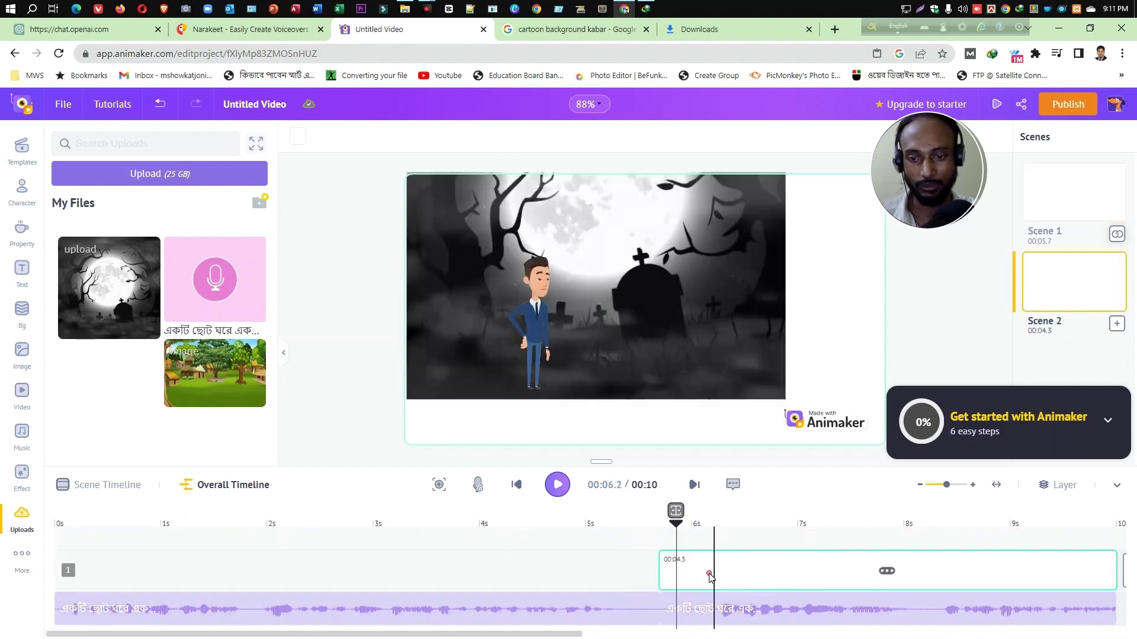
left_click(687, 570)
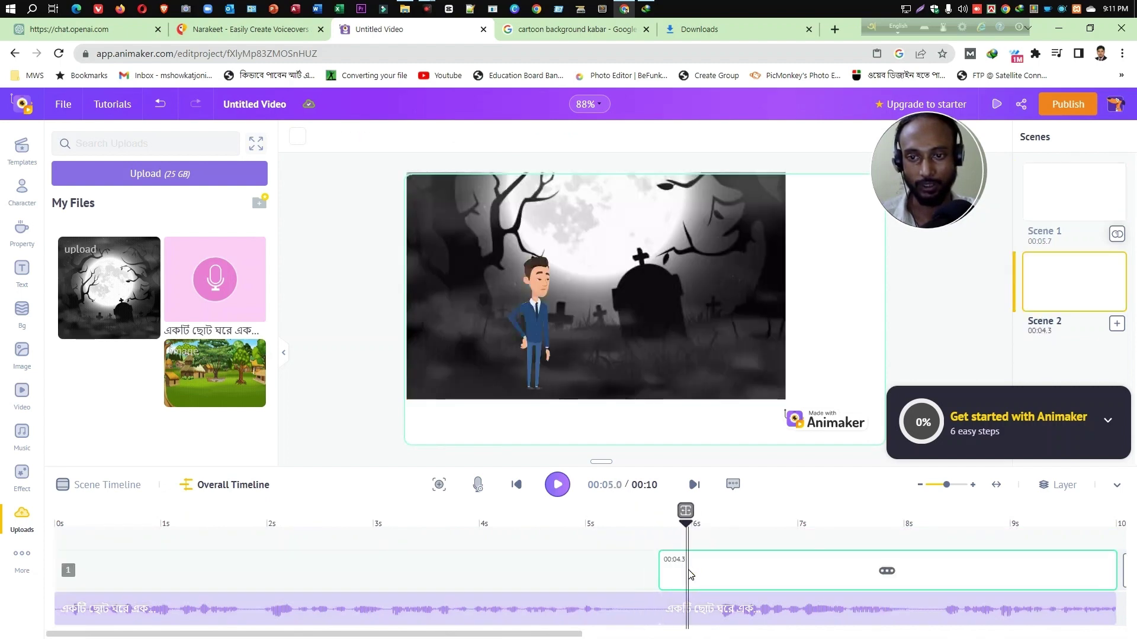
left_click(647, 573)
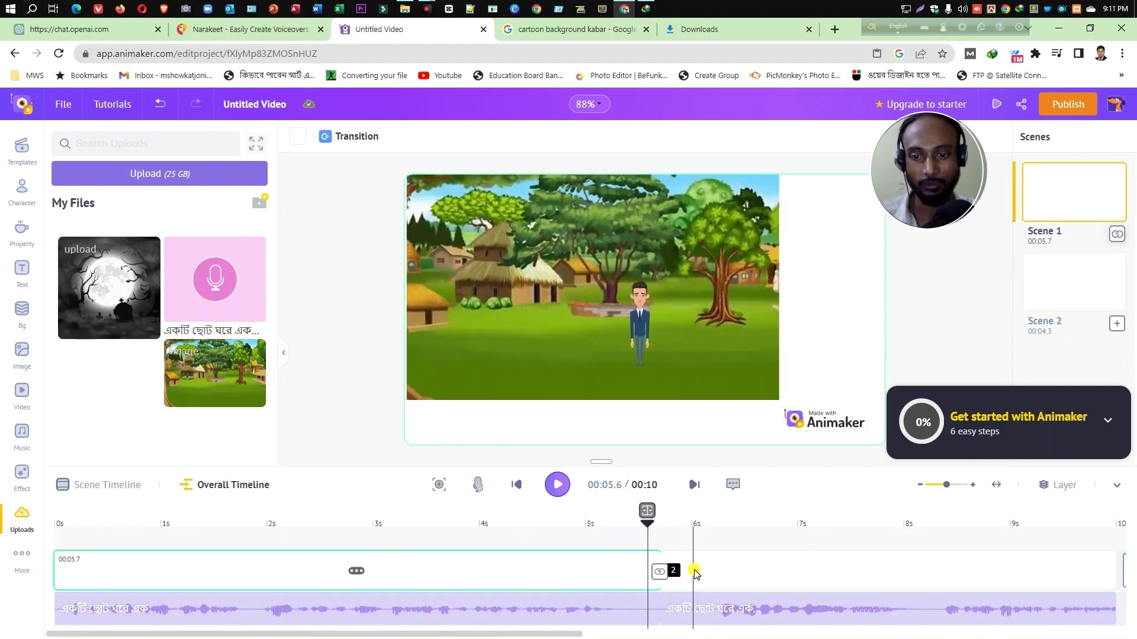
left_click(643, 577)
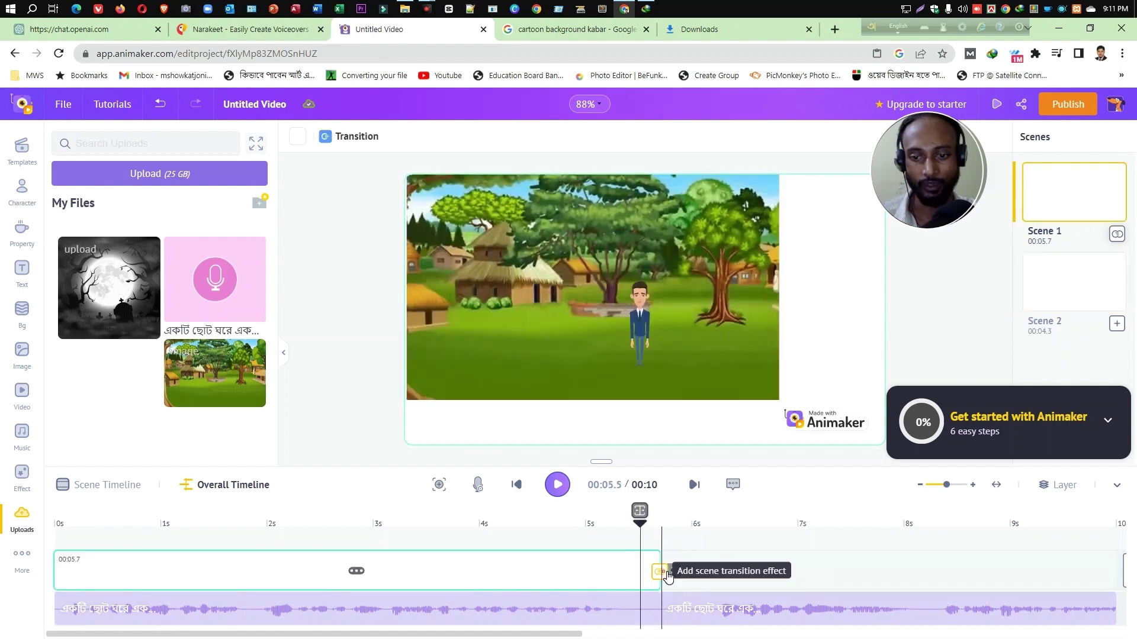
left_click(663, 573)
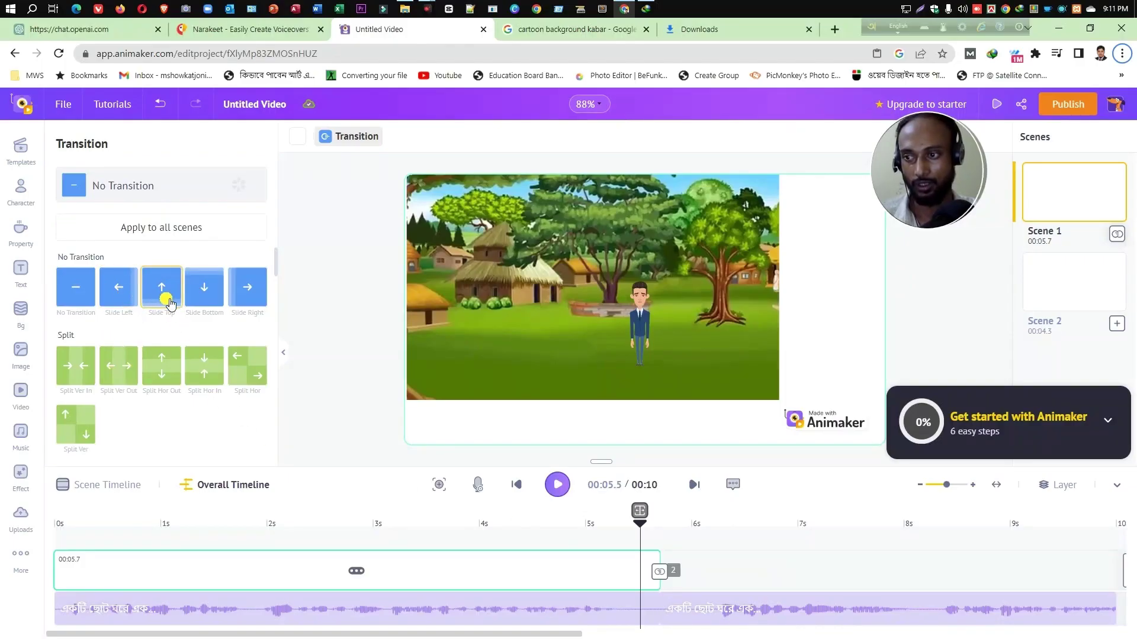
scroll(158, 374, "down", 1)
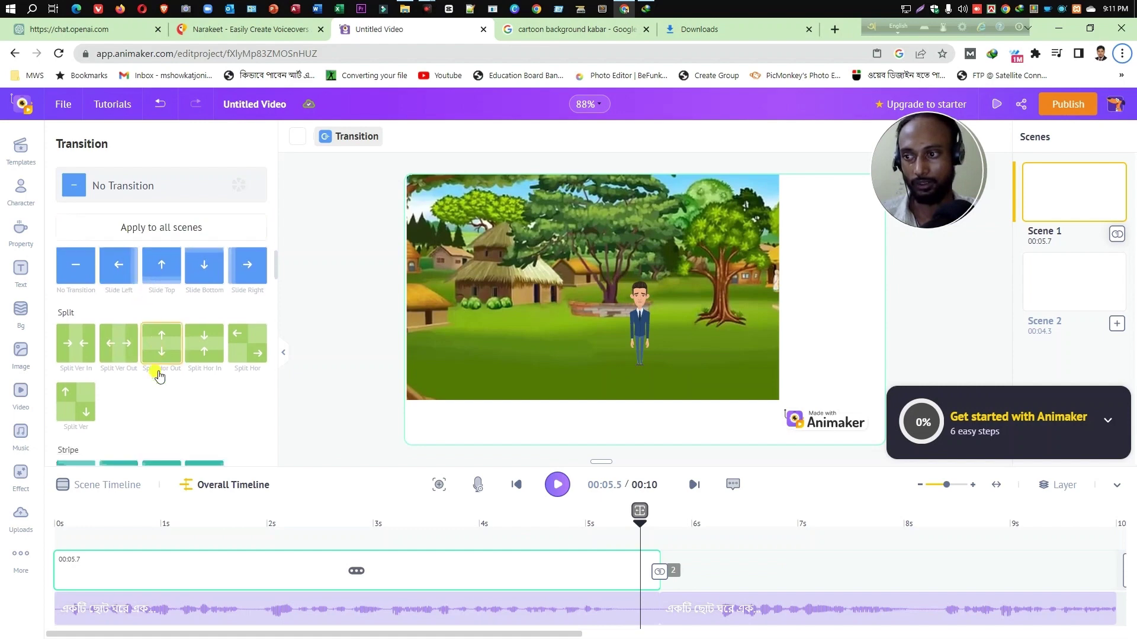
scroll(158, 373, "down", 3)
scroll(157, 373, "down", 3)
scroll(159, 375, "down", 2)
scroll(158, 376, "down", 3)
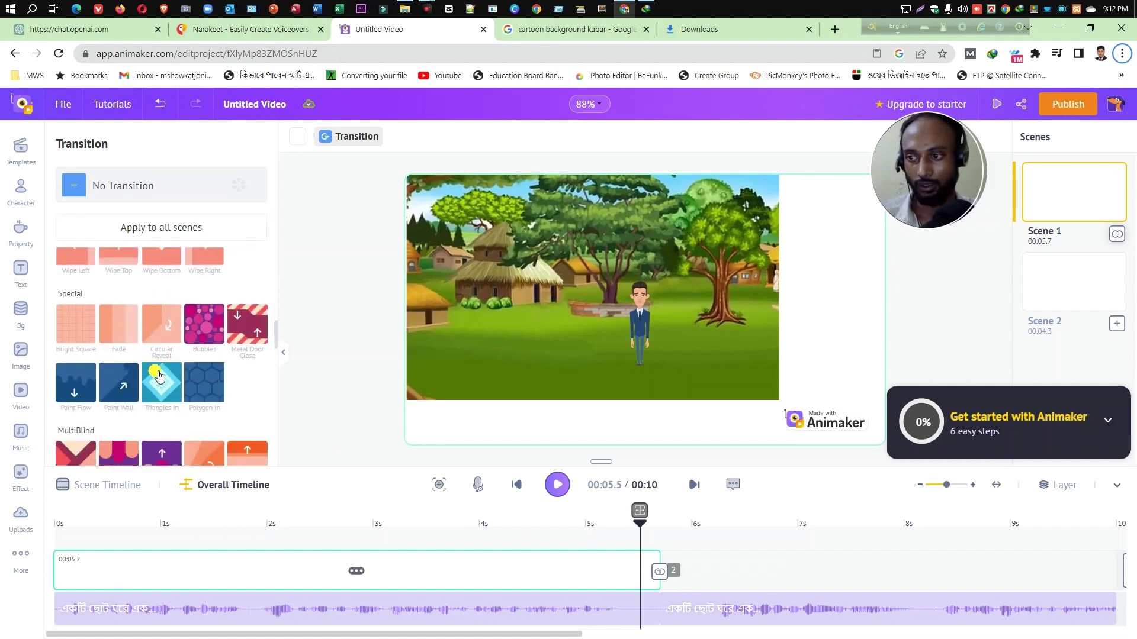
scroll(158, 376, "down", 3)
scroll(153, 376, "down", 2)
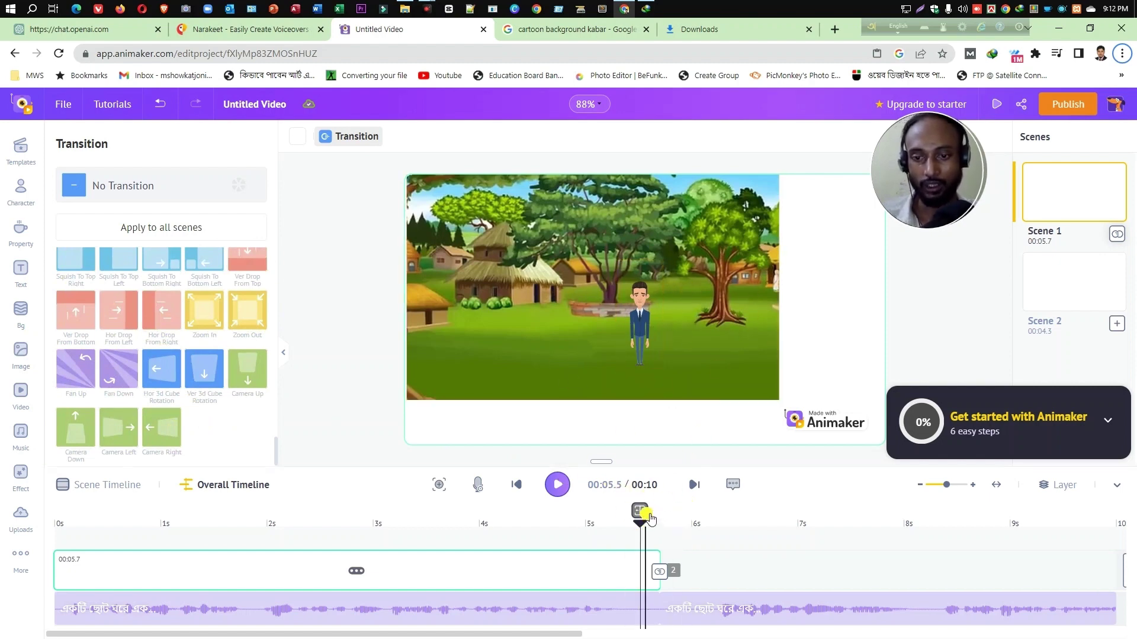
Add a sample heading to the village scene and move it near the bottom.
left_click(22, 271)
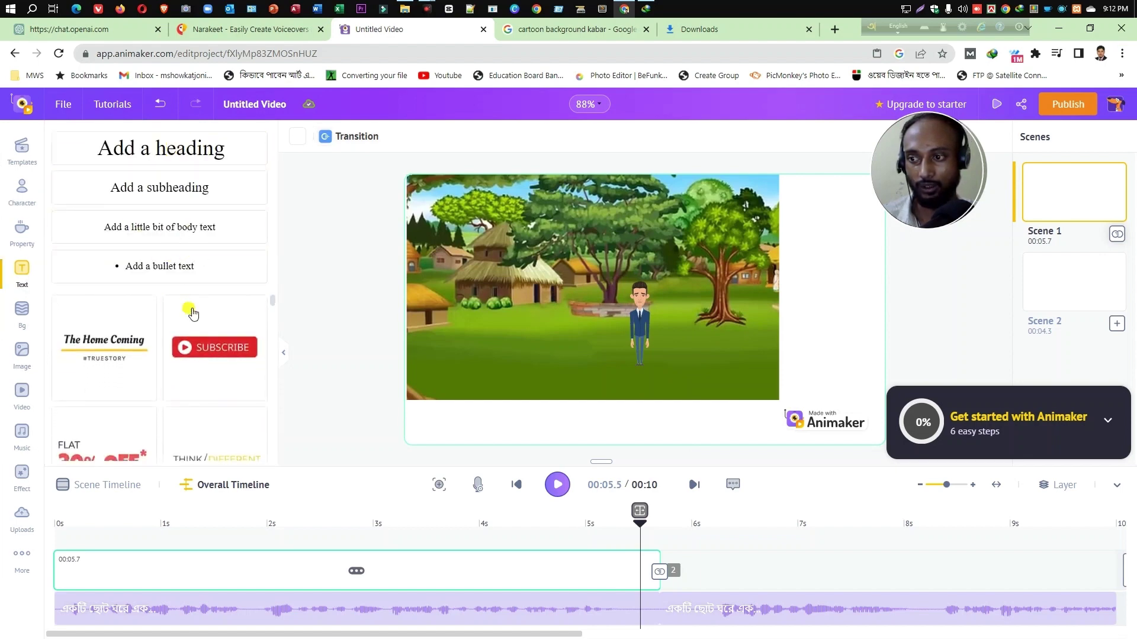
scroll(195, 356, "down", 3)
scroll(199, 355, "down", 3)
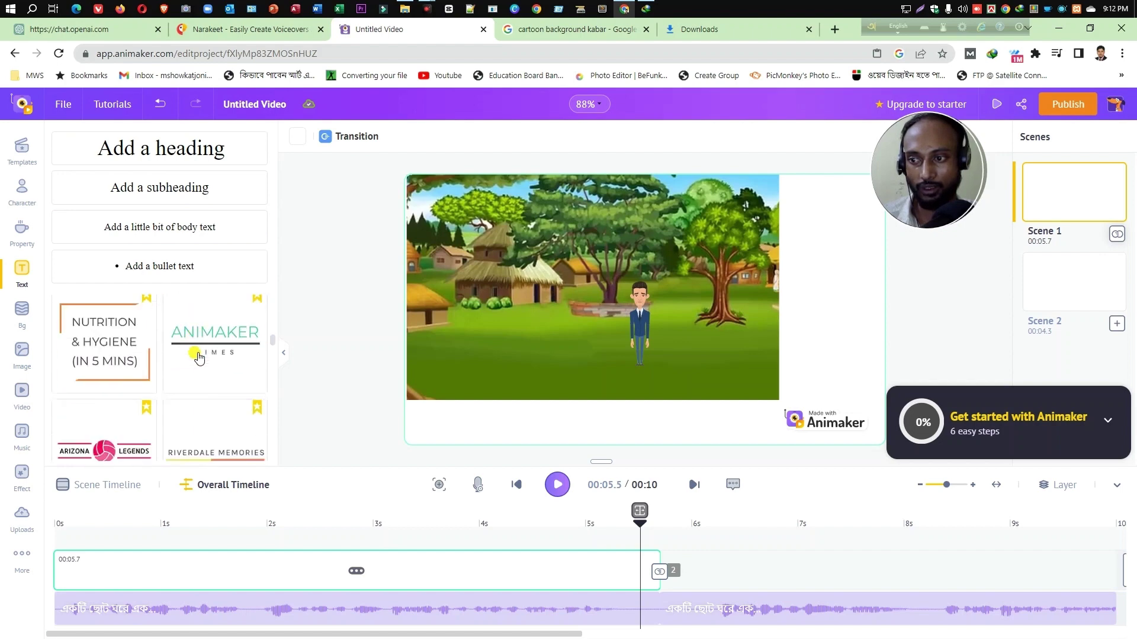
scroll(201, 339, "up", 5)
left_click(228, 157)
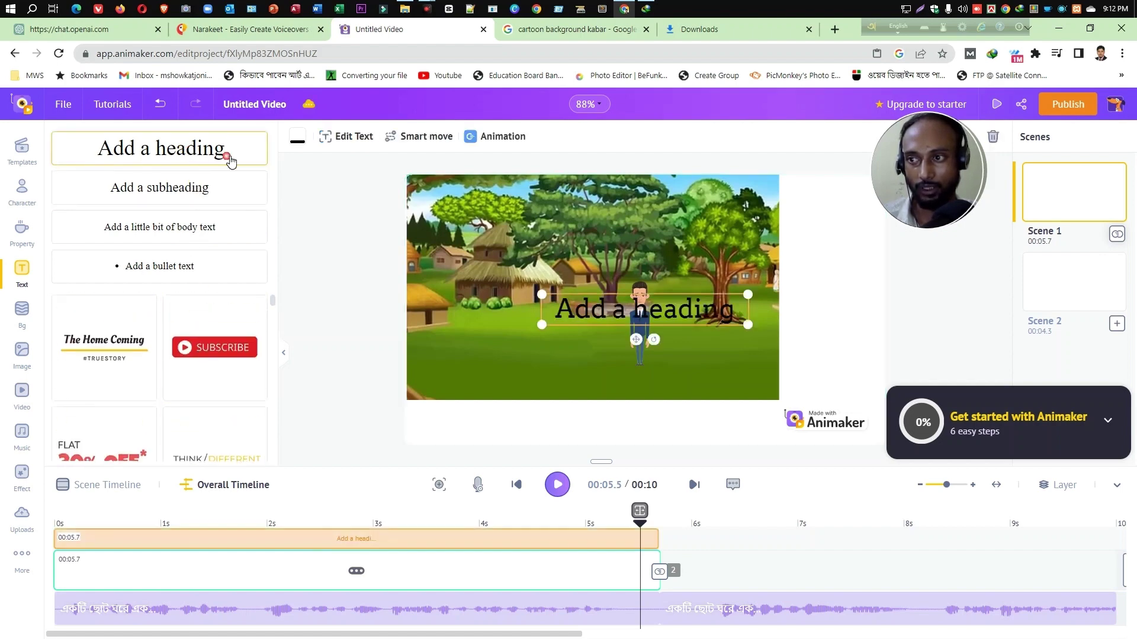
left_click(681, 317)
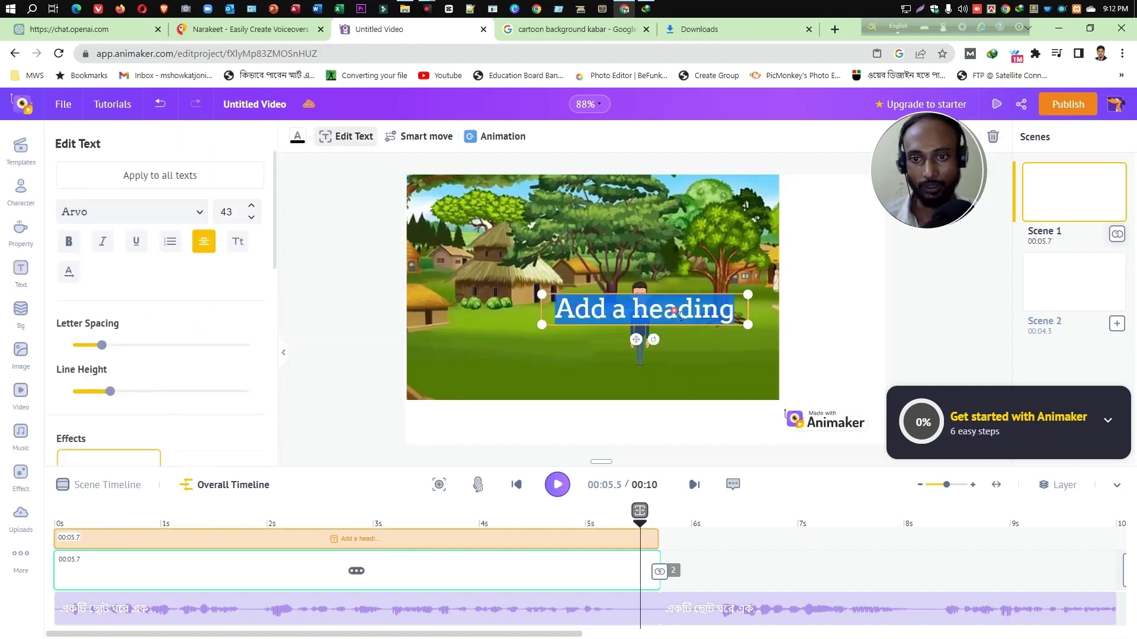
left_click_drag(680, 316, 632, 372)
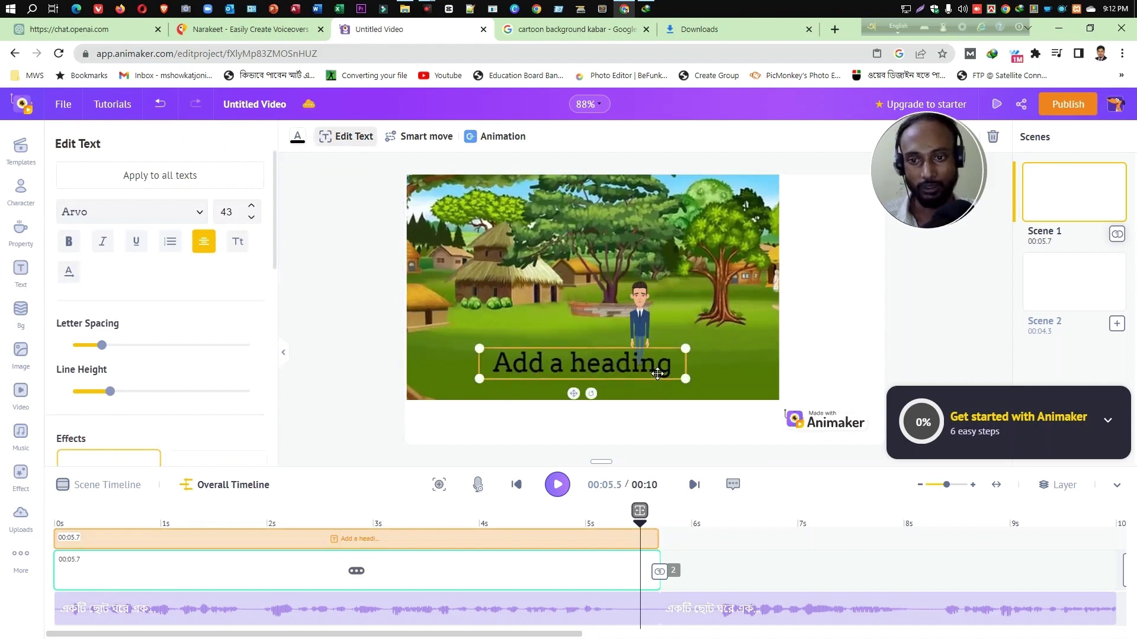
Erase the heading's words so the empty text box is discarded, leaving the background selected.
double_click(618, 355)
key("BackSpace")
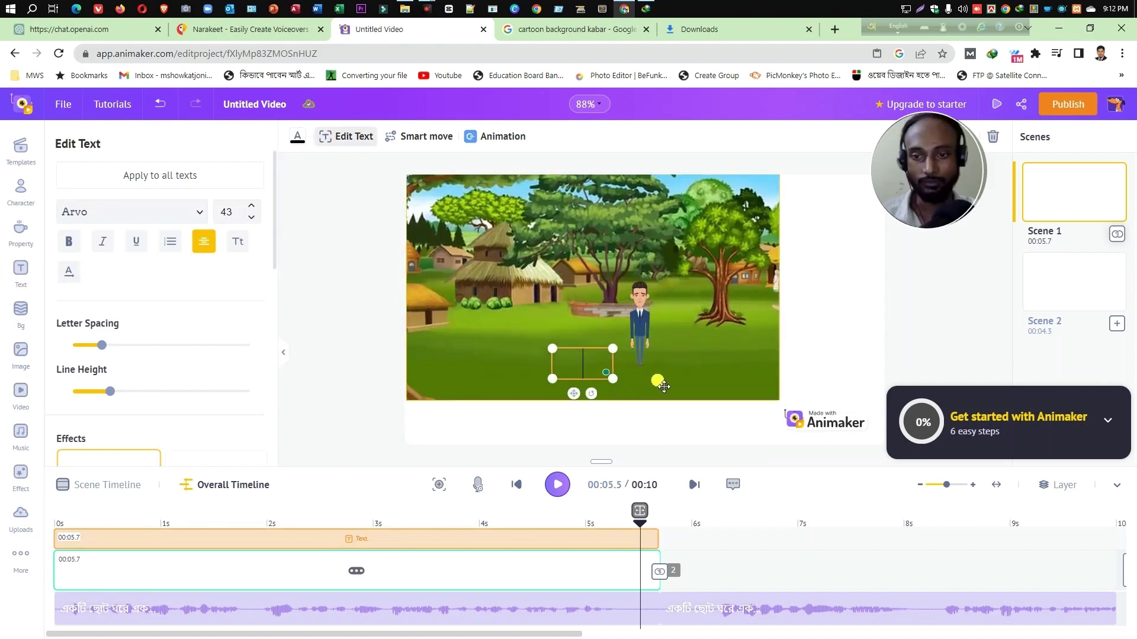
left_click(675, 389)
left_click_drag(607, 367, 608, 367)
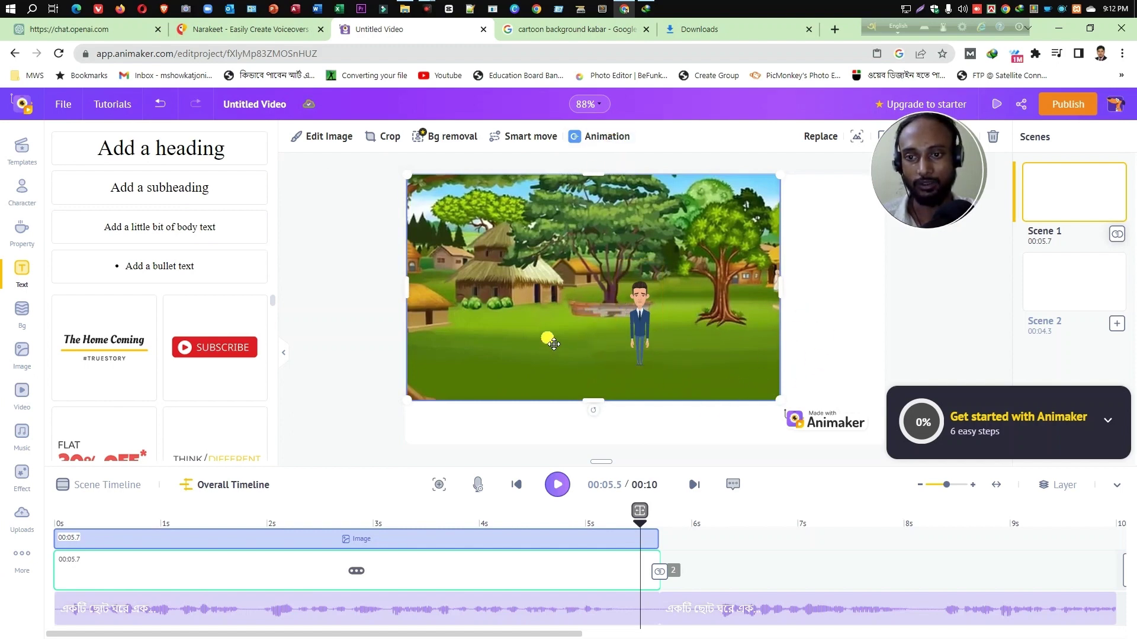
Try entrance effects on the village background and set its exit animation to Fade Out.
left_click(610, 144)
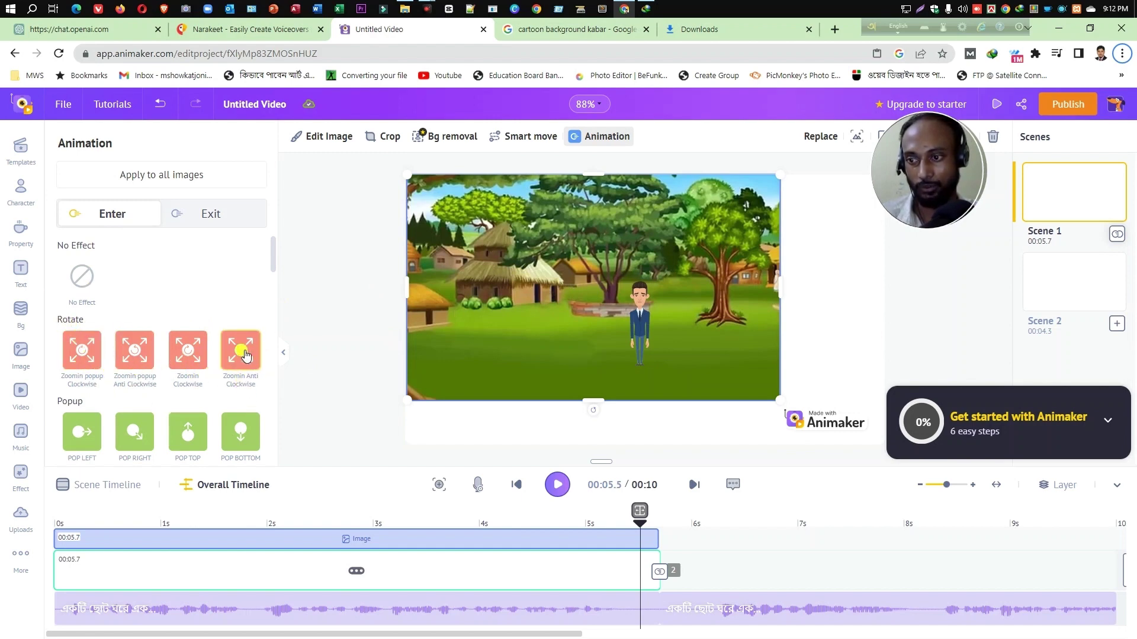
left_click(249, 362)
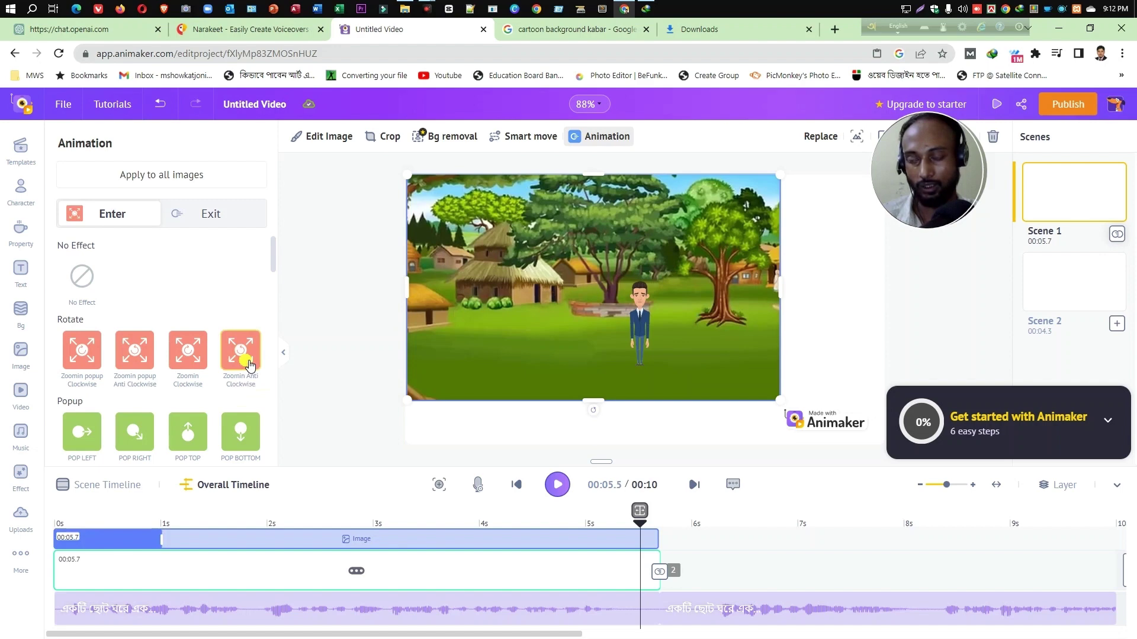
scroll(154, 426, "down", 1)
left_click(133, 371)
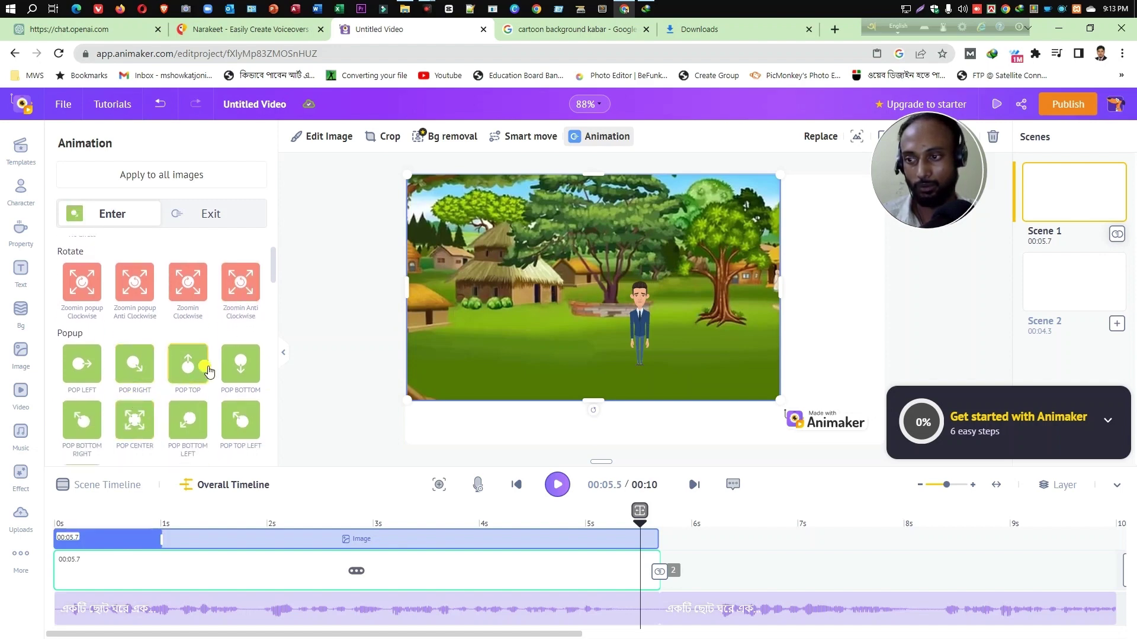
left_click(214, 219)
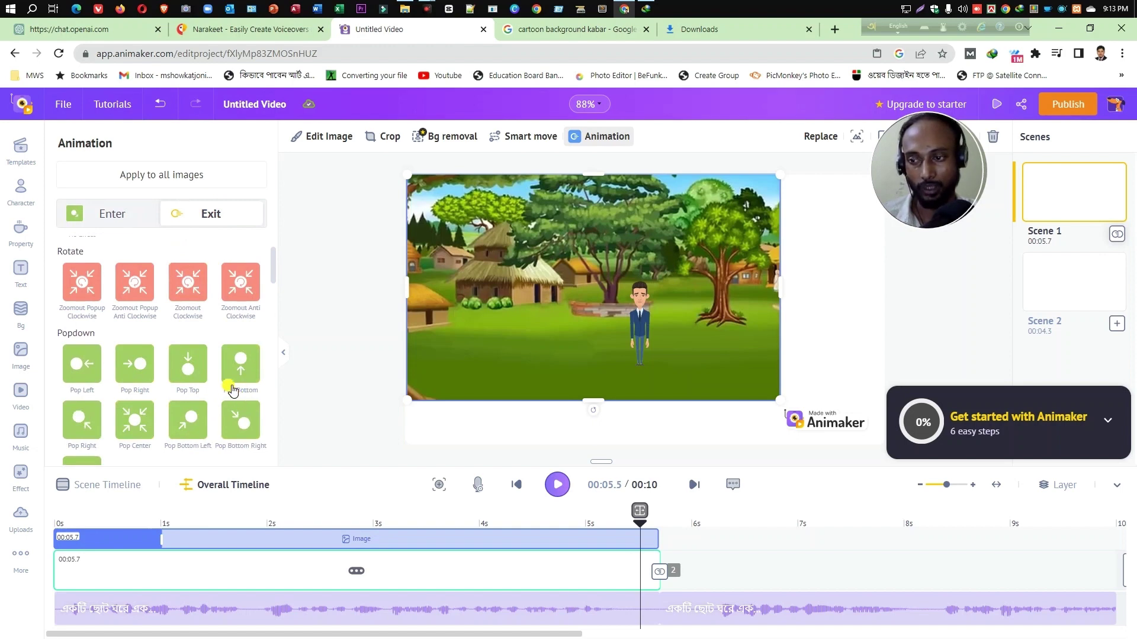
scroll(232, 391, "down", 3)
scroll(227, 385, "down", 1)
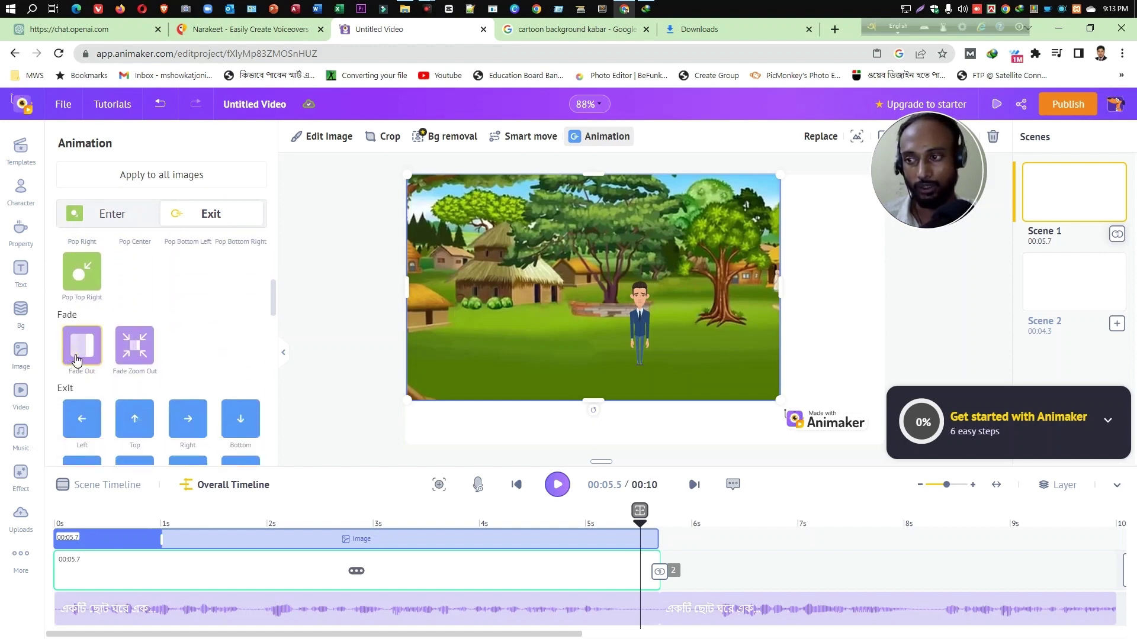
left_click(83, 355)
Replace the background's entrance with Fade In, then switch to Scene 2.
scroll(138, 296, "up", 1)
left_click(120, 213)
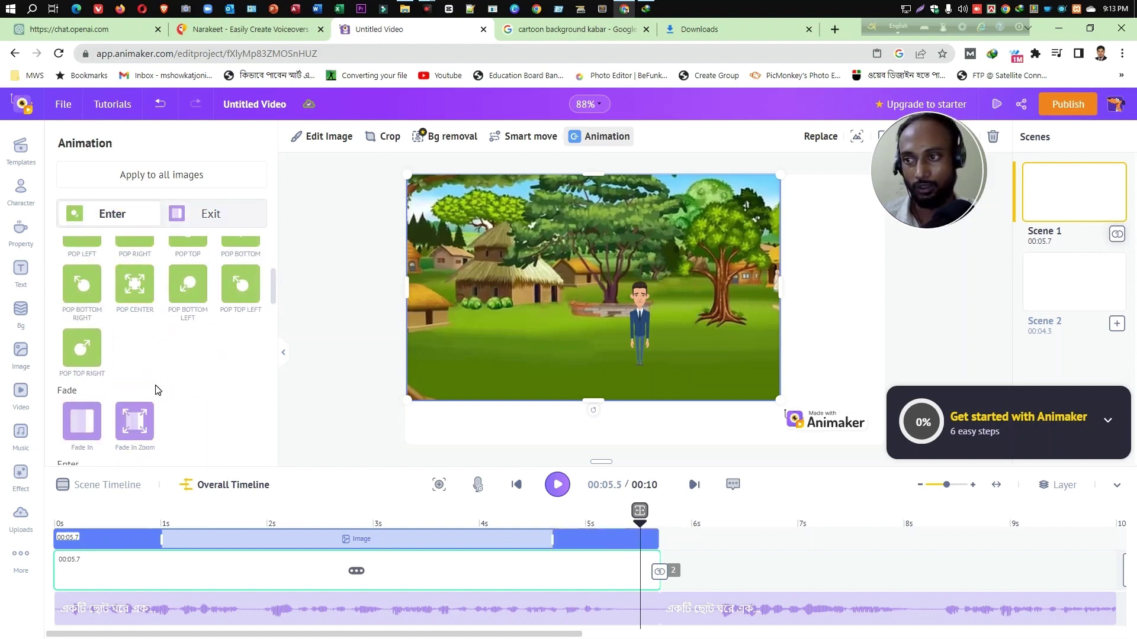
left_click(83, 278)
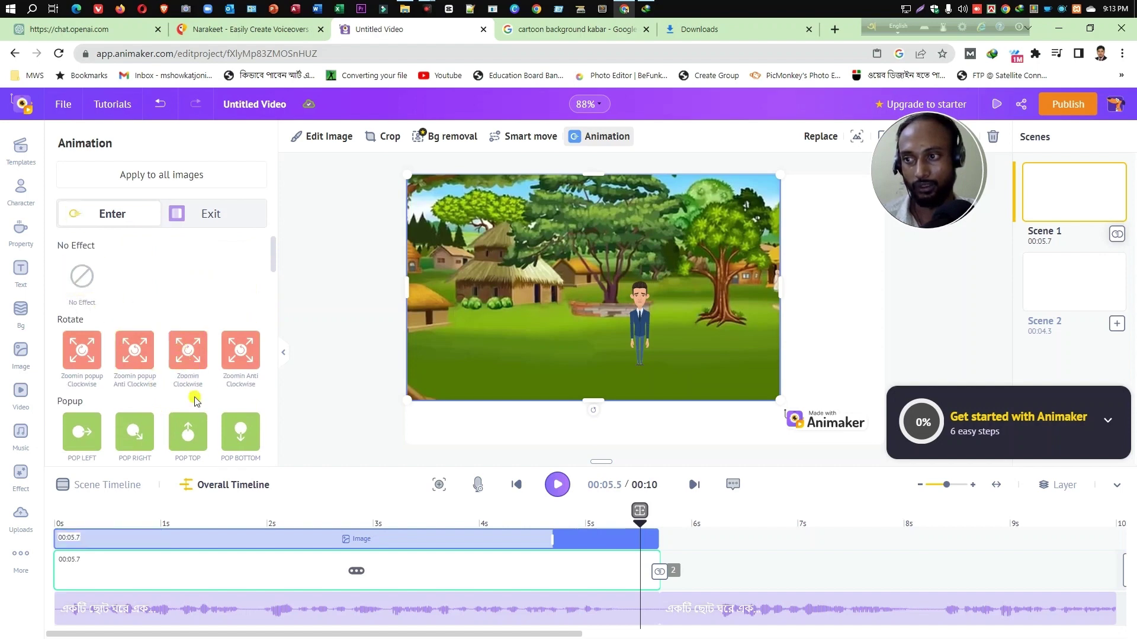
scroll(189, 411, "down", 1)
scroll(188, 409, "down", 2)
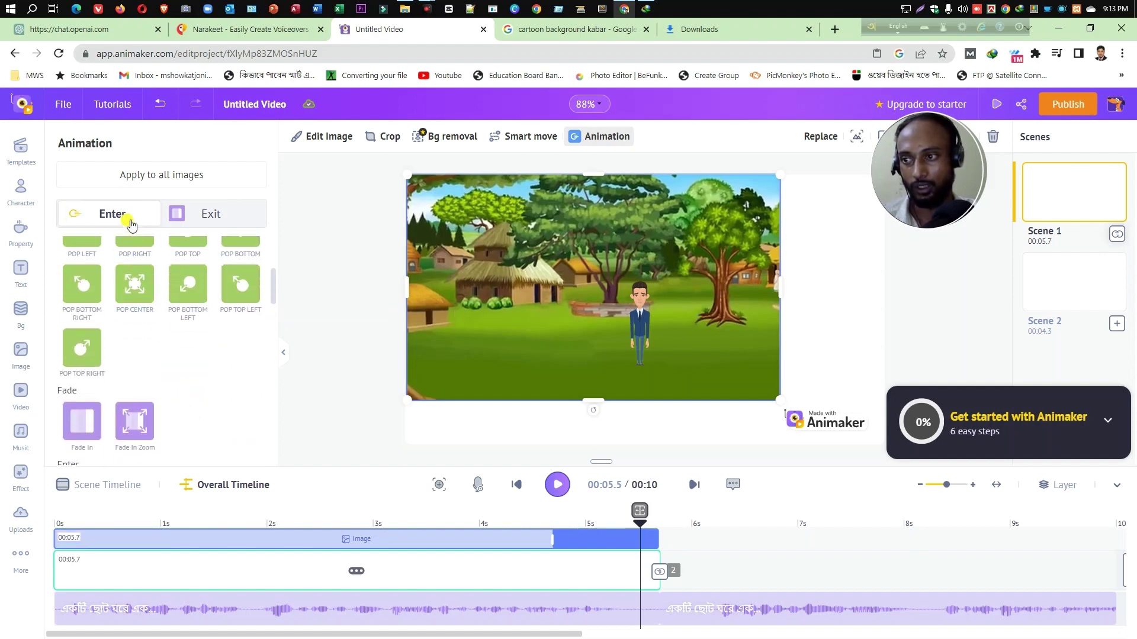
left_click(82, 421)
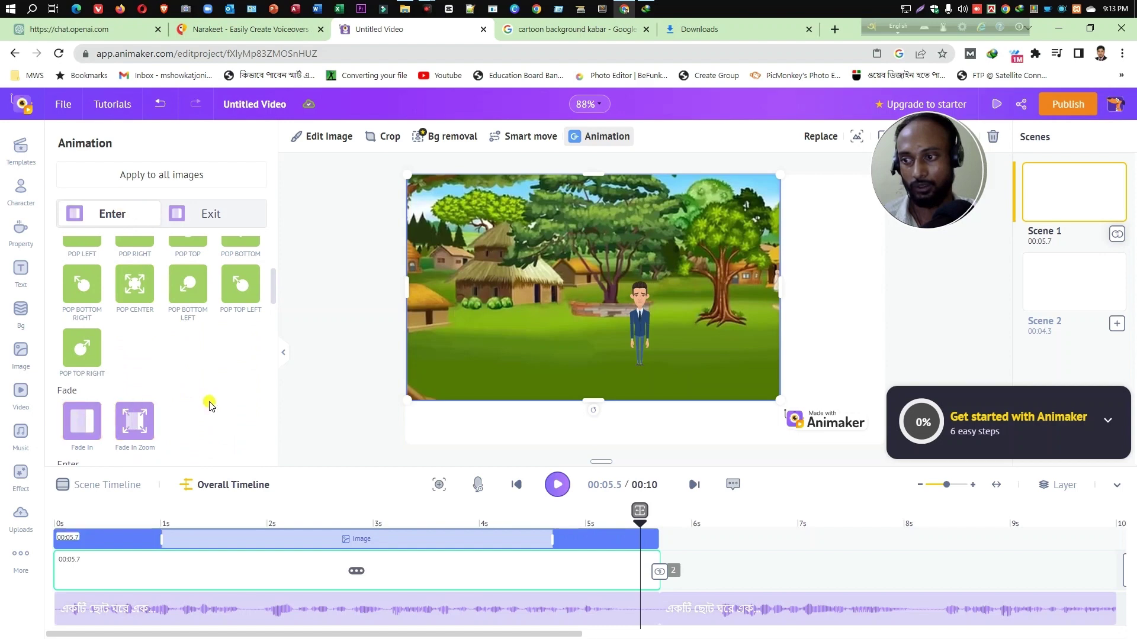
left_click(211, 214)
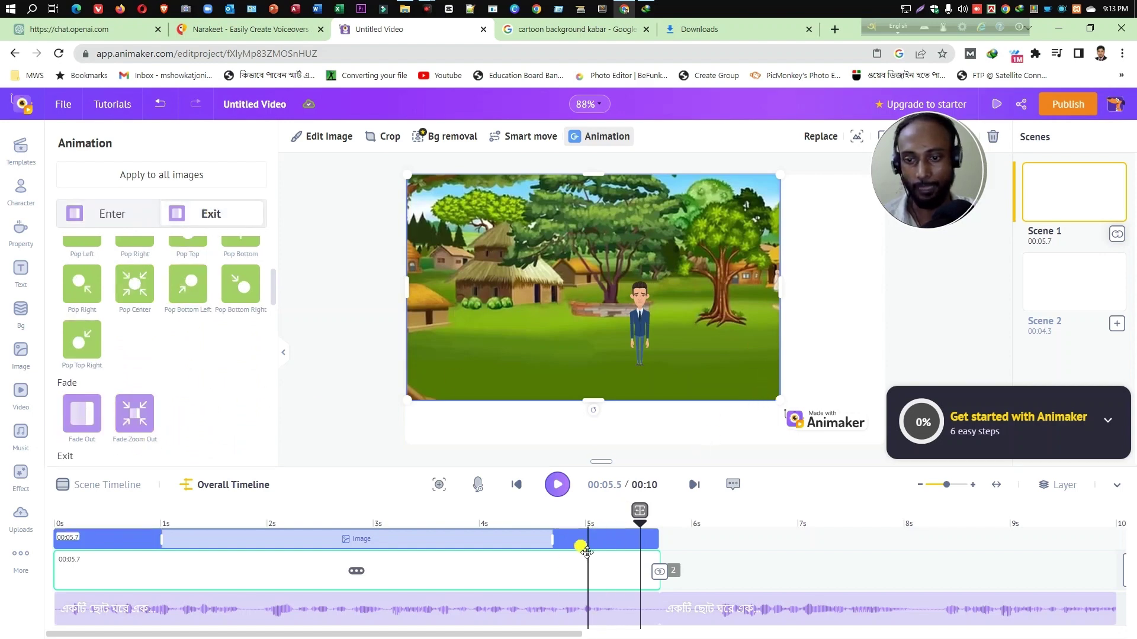
left_click(786, 585)
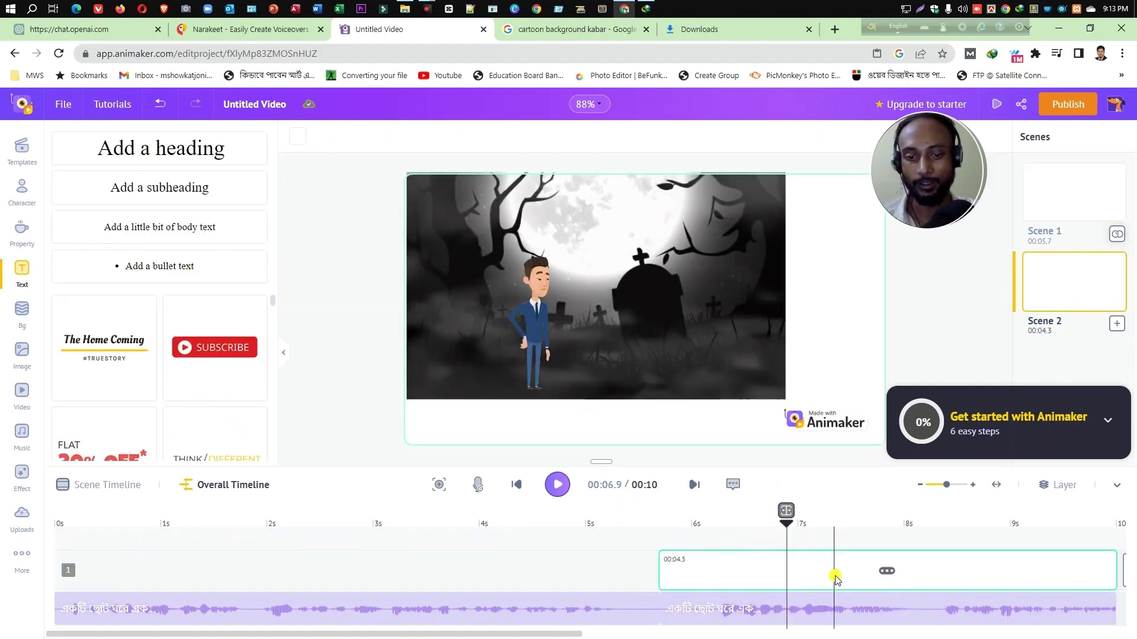
Set the graveyard background to Fade In entrance and Fade Out exit, then rewind the playhead.
left_click(668, 337)
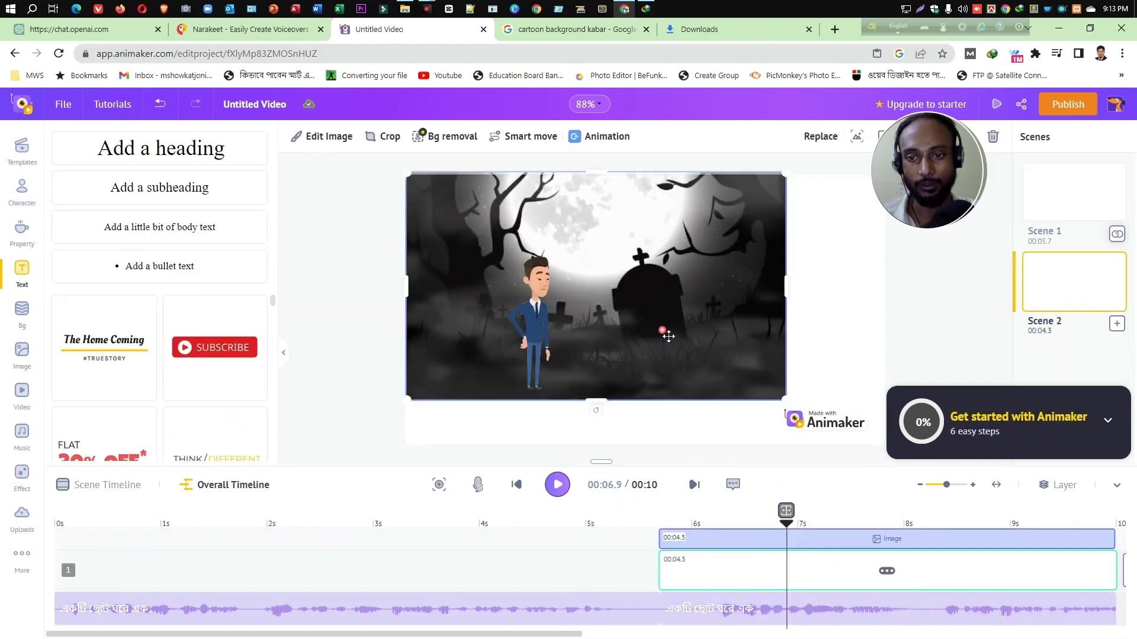
left_click(609, 136)
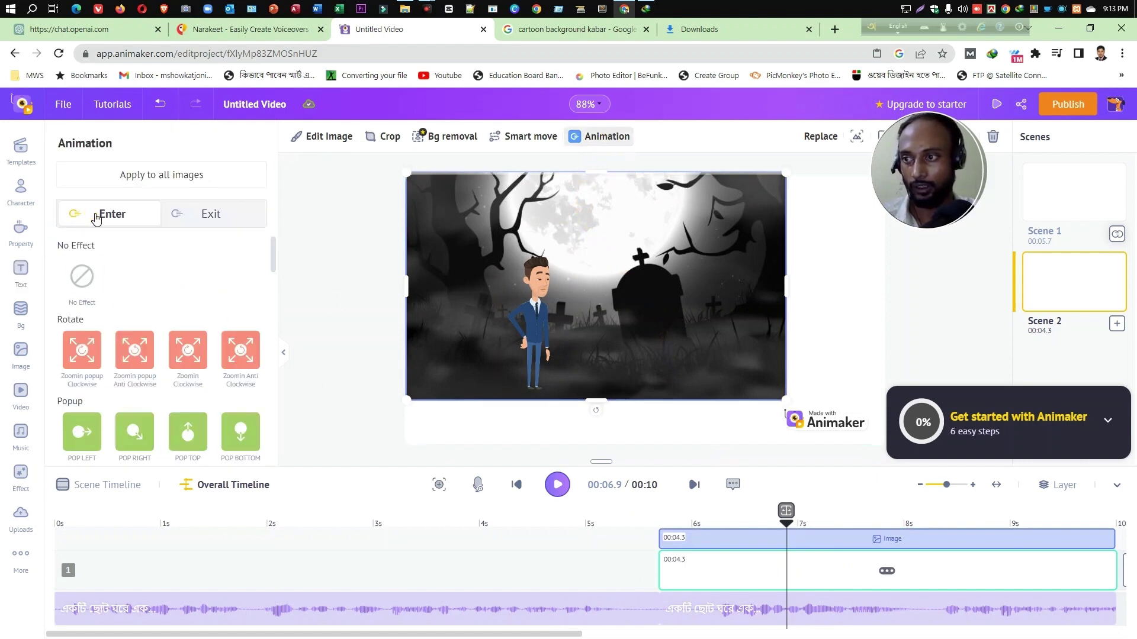
scroll(166, 362, "down", 2)
scroll(166, 362, "down", 2)
scroll(166, 363, "down", 1)
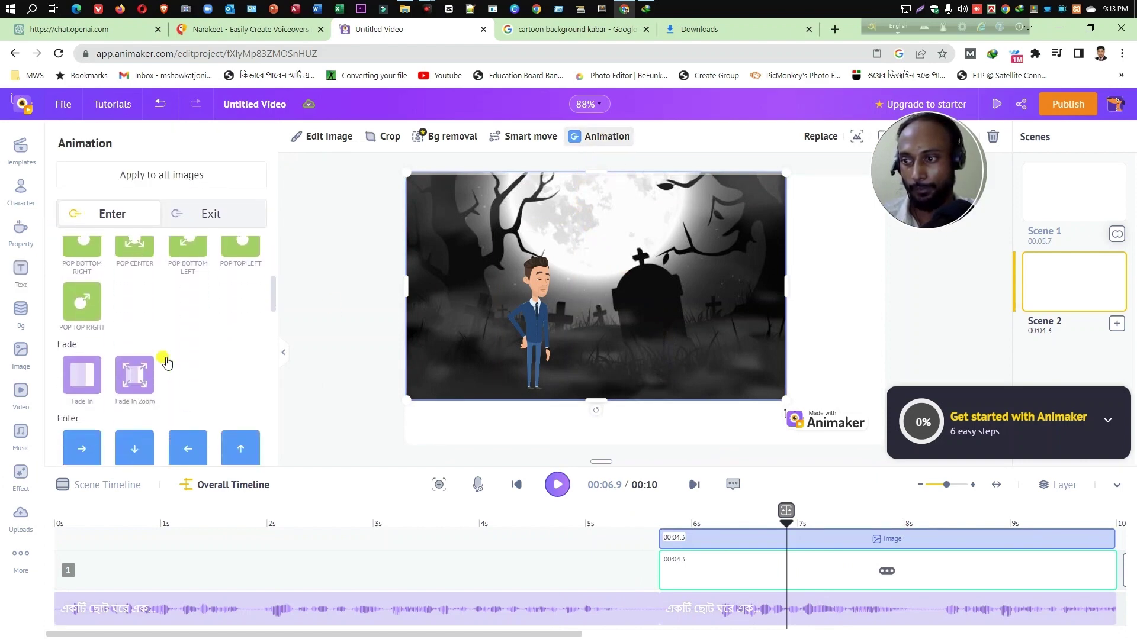
left_click(95, 356)
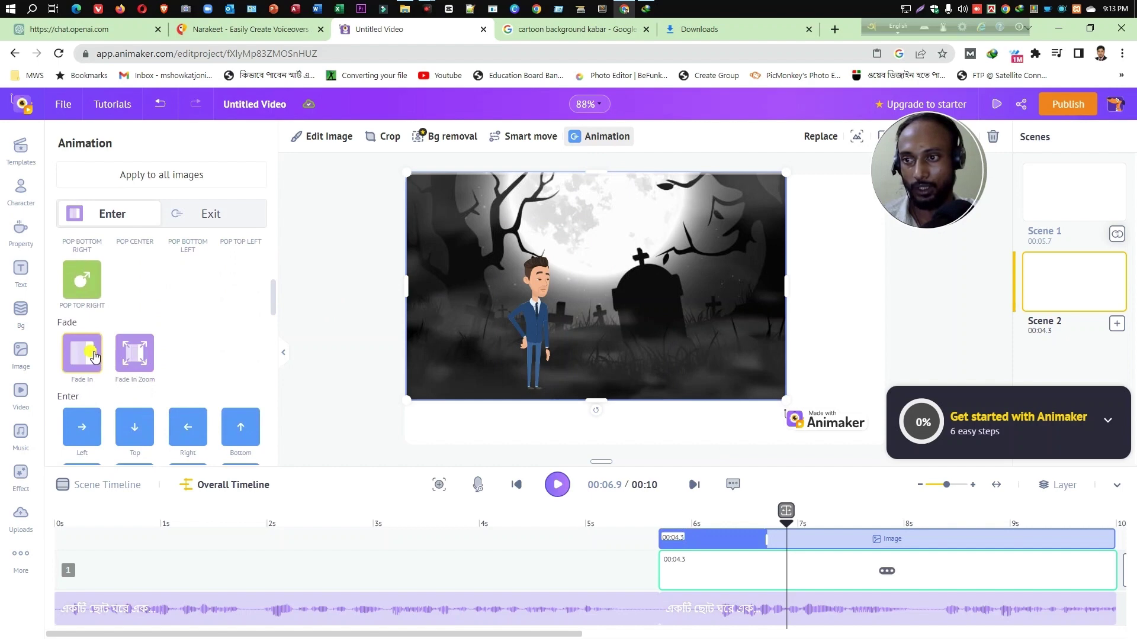
left_click(212, 218)
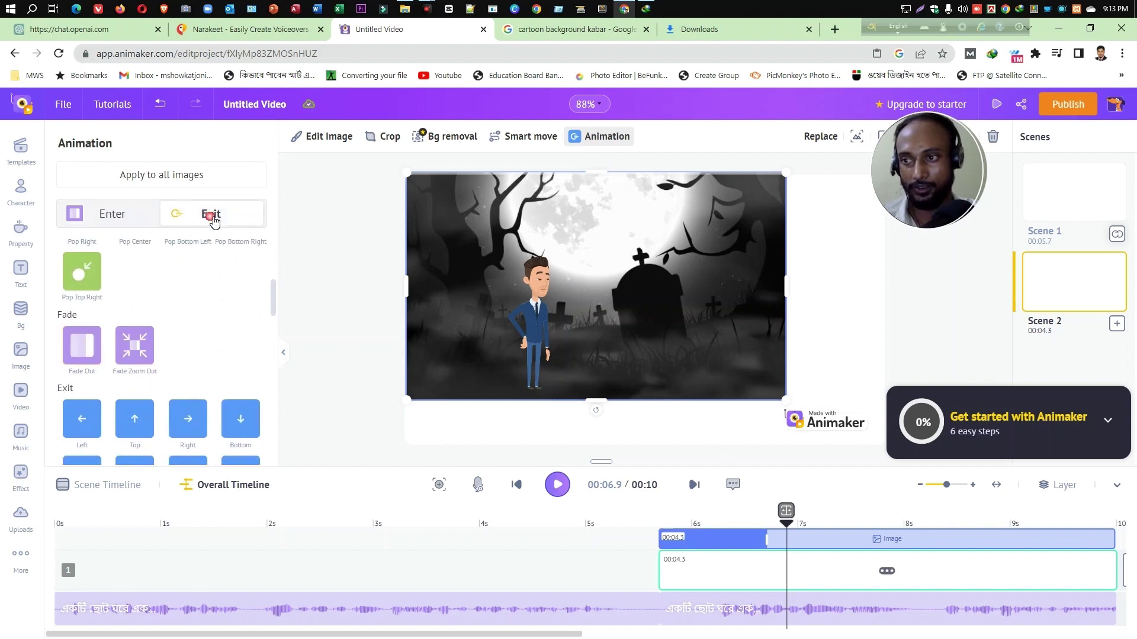
left_click(83, 356)
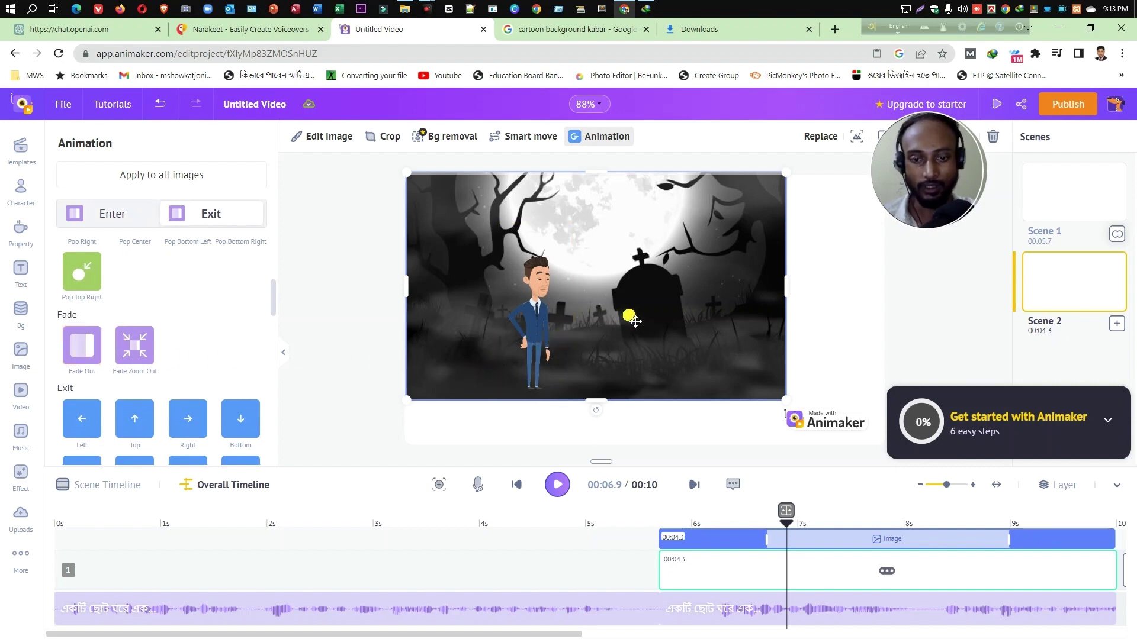
mouse_move(786, 545)
left_mouse_down()
mouse_move(48, 591)
mouse_move(933, 619)
mouse_move(1007, 530)
left_mouse_up()
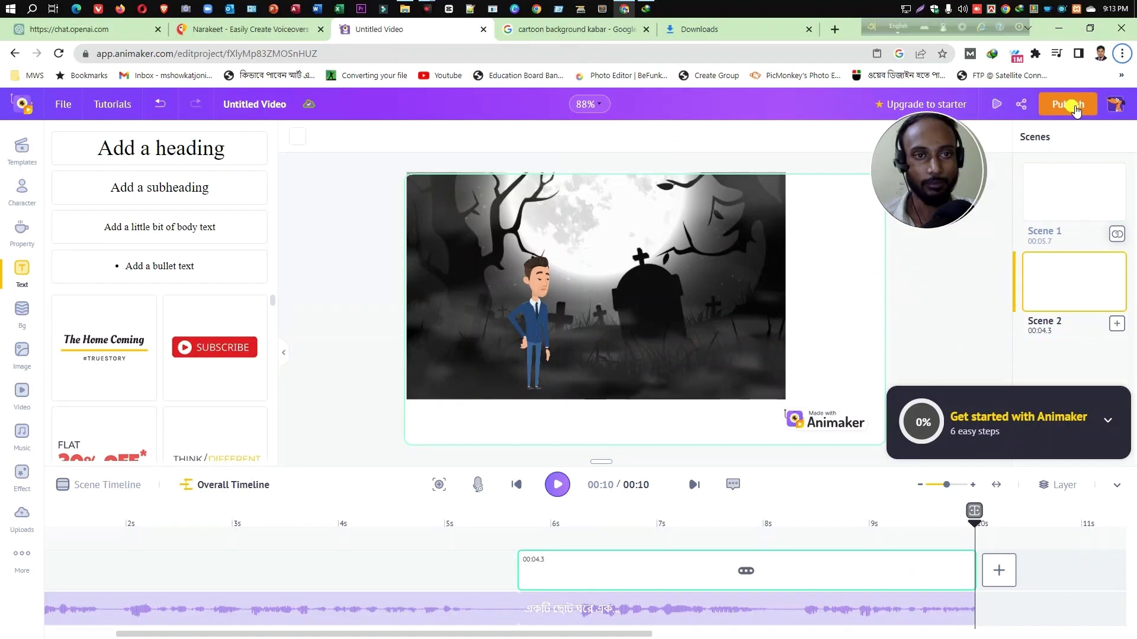
Export the video named 'my video 1' as HD 720p mp4.
left_click(1072, 107)
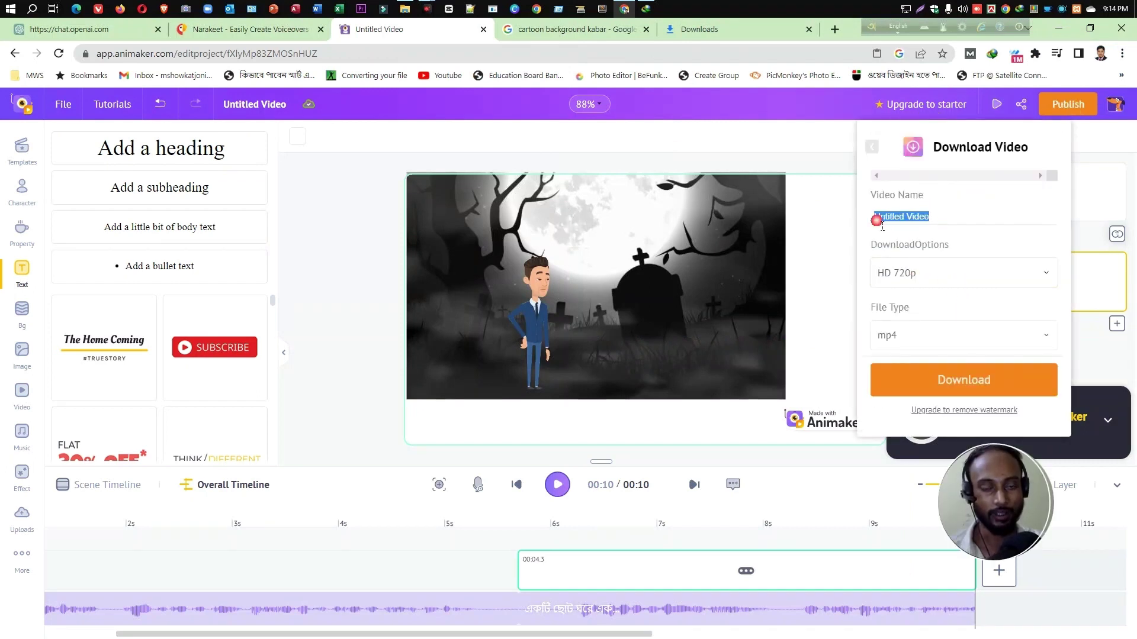
type("my vid")
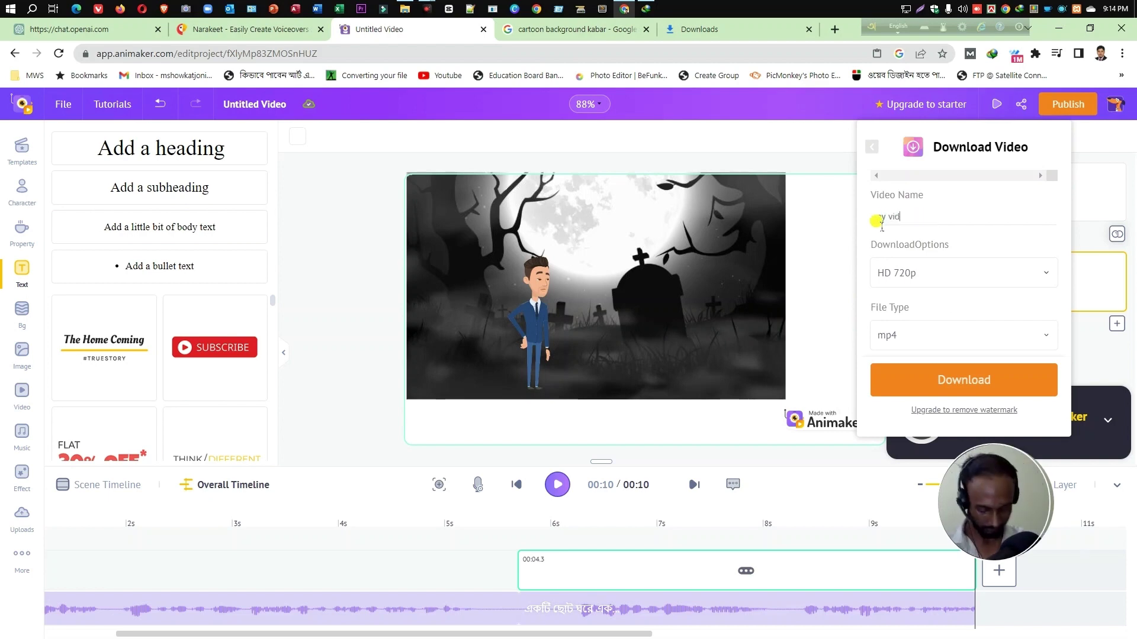
type("eo 1")
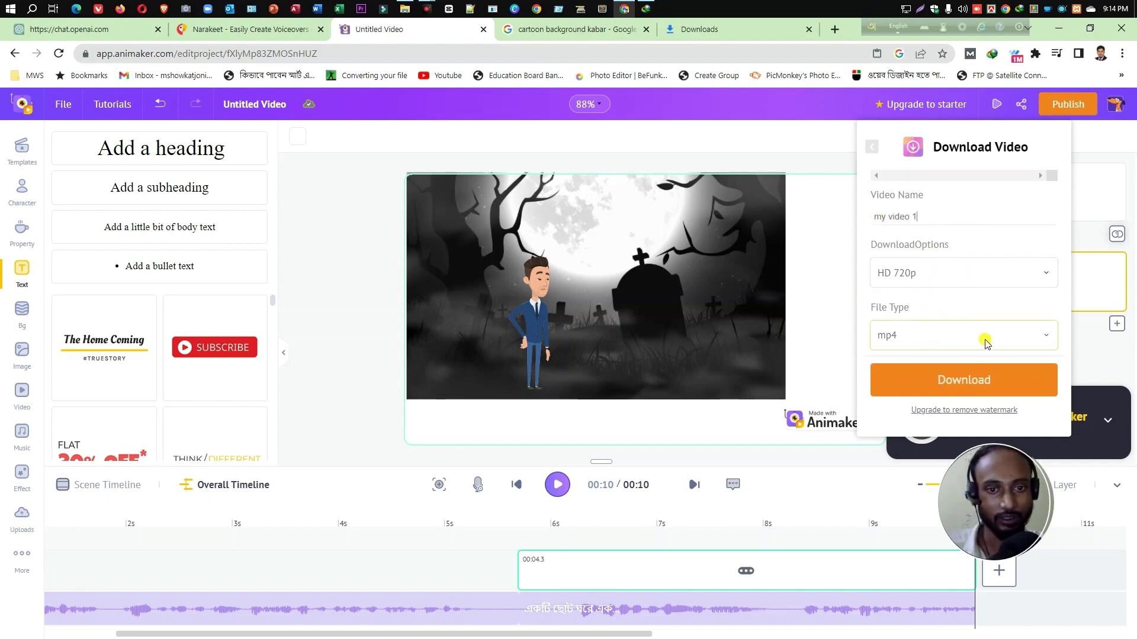
left_click(970, 382)
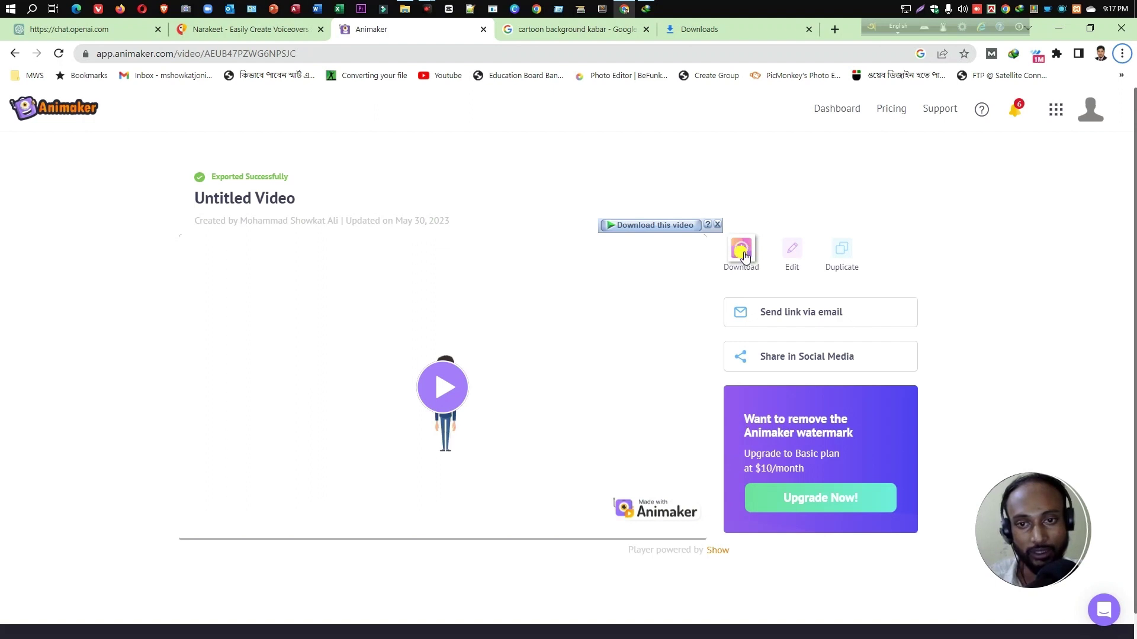
Dismiss the IDM prompt, download the exported MP4, and open the finished download.
left_click(717, 225)
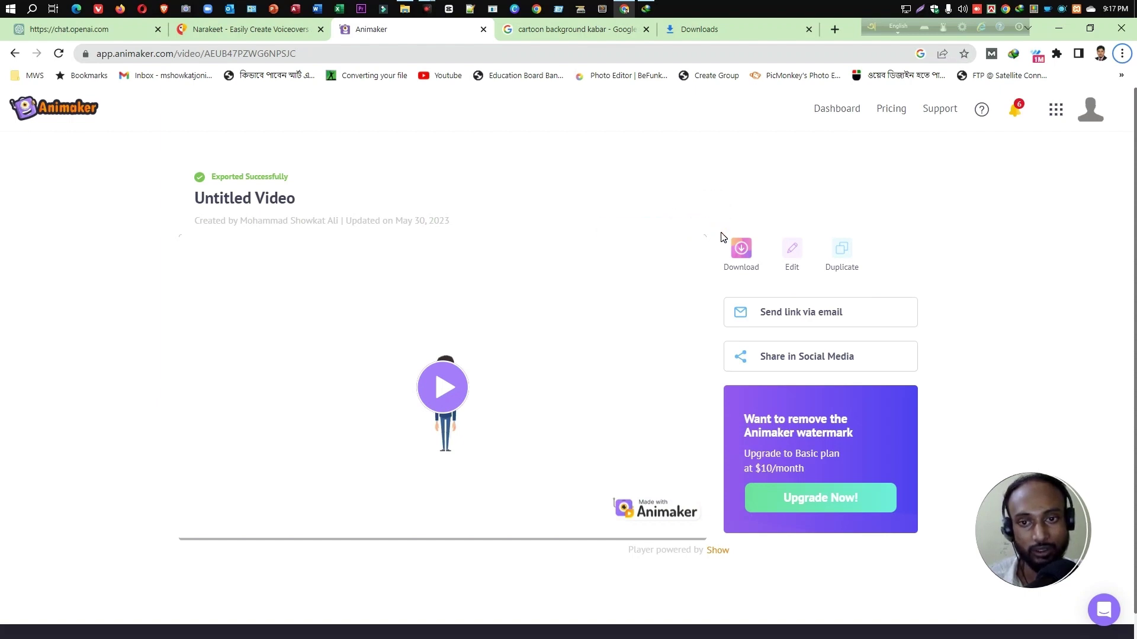
left_click(740, 255)
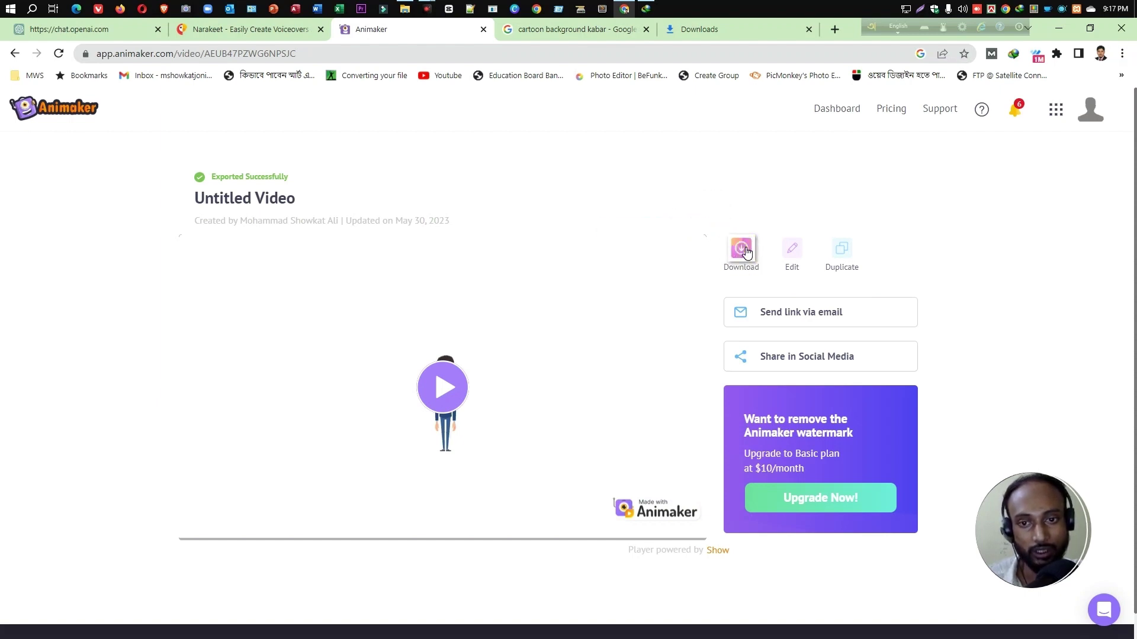
left_click(746, 251)
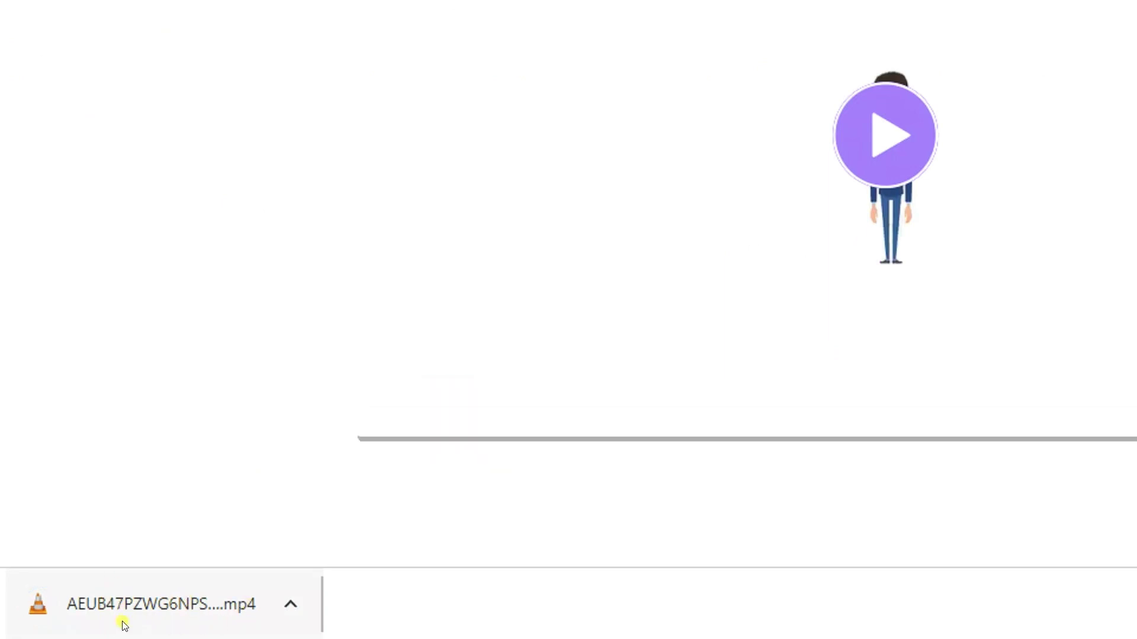
left_click(145, 623)
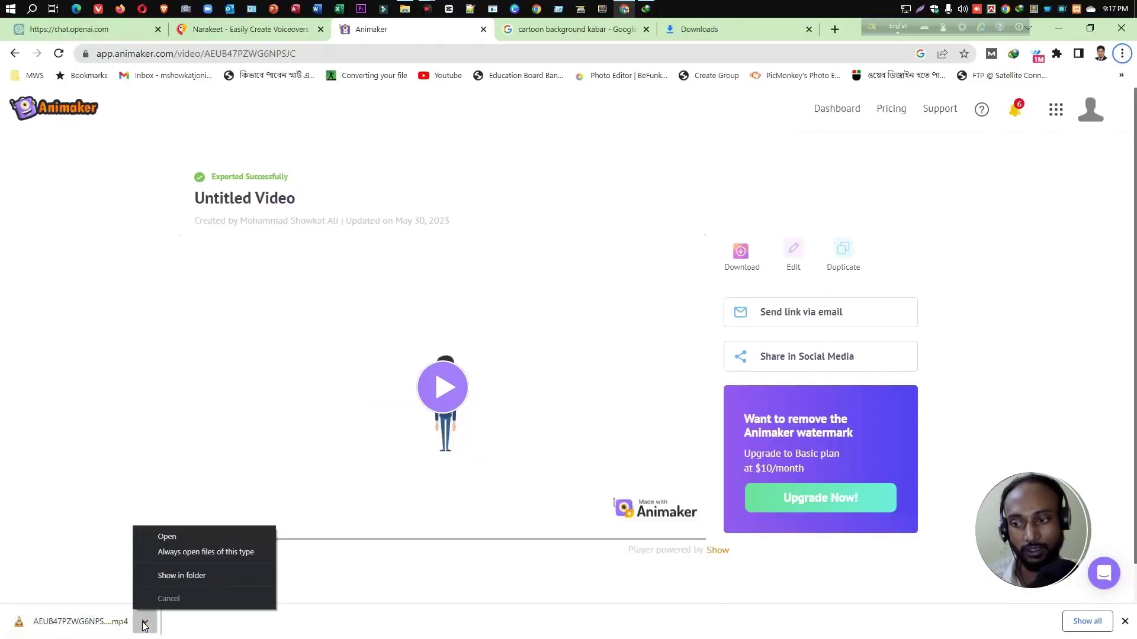
left_click(173, 539)
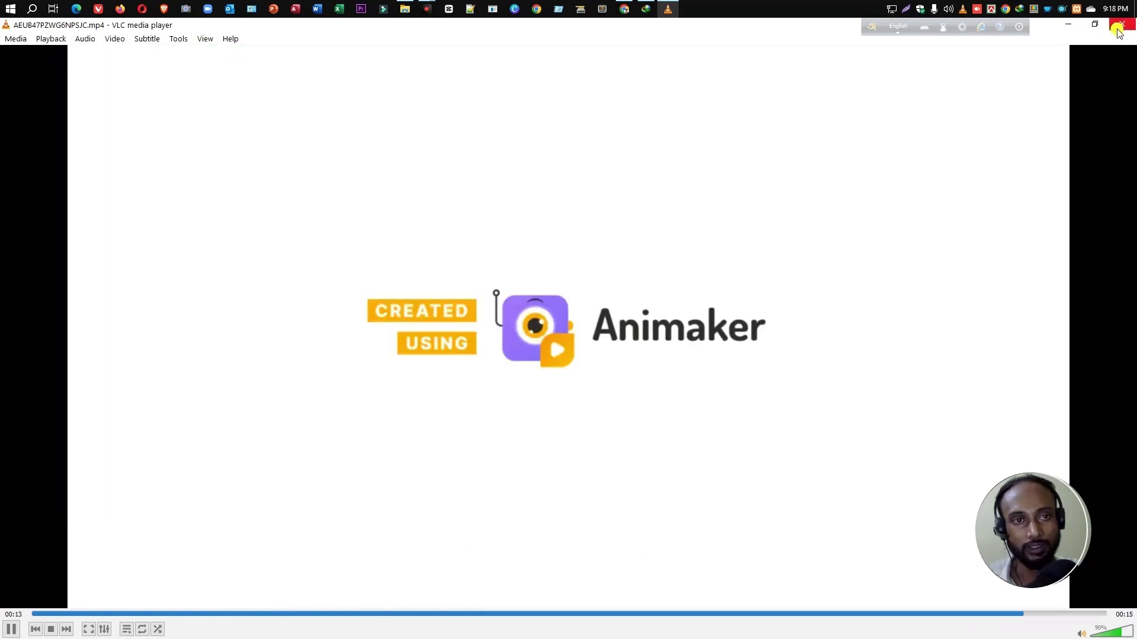
left_click(1119, 27)
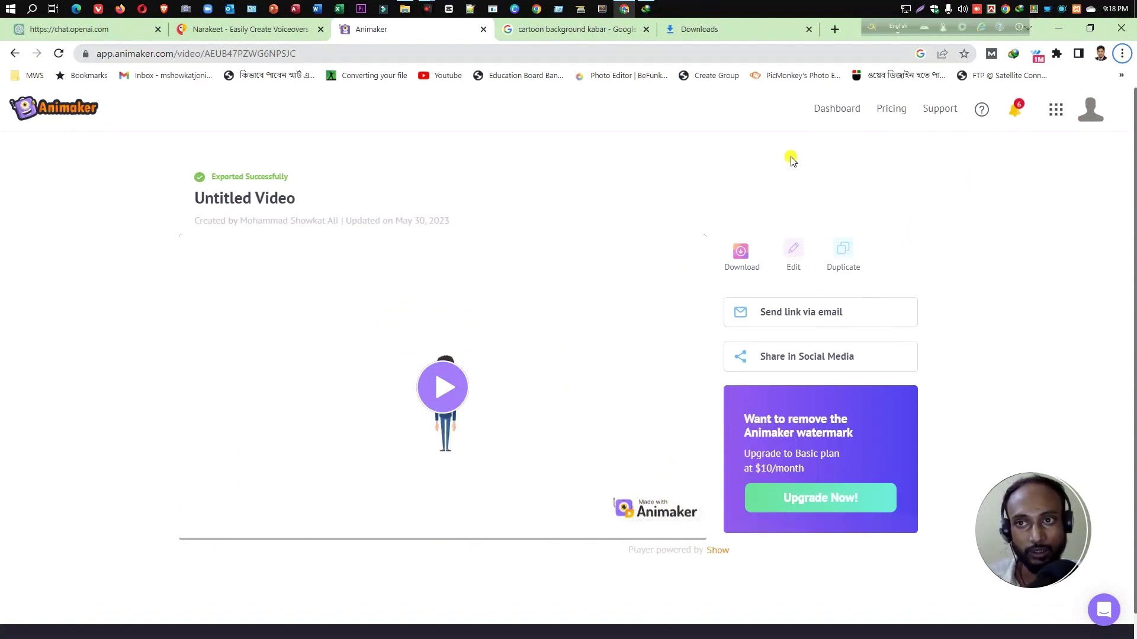
Create a new CapCut project, import the downloaded Animaker MP4 and place it on the timeline.
left_click(449, 10)
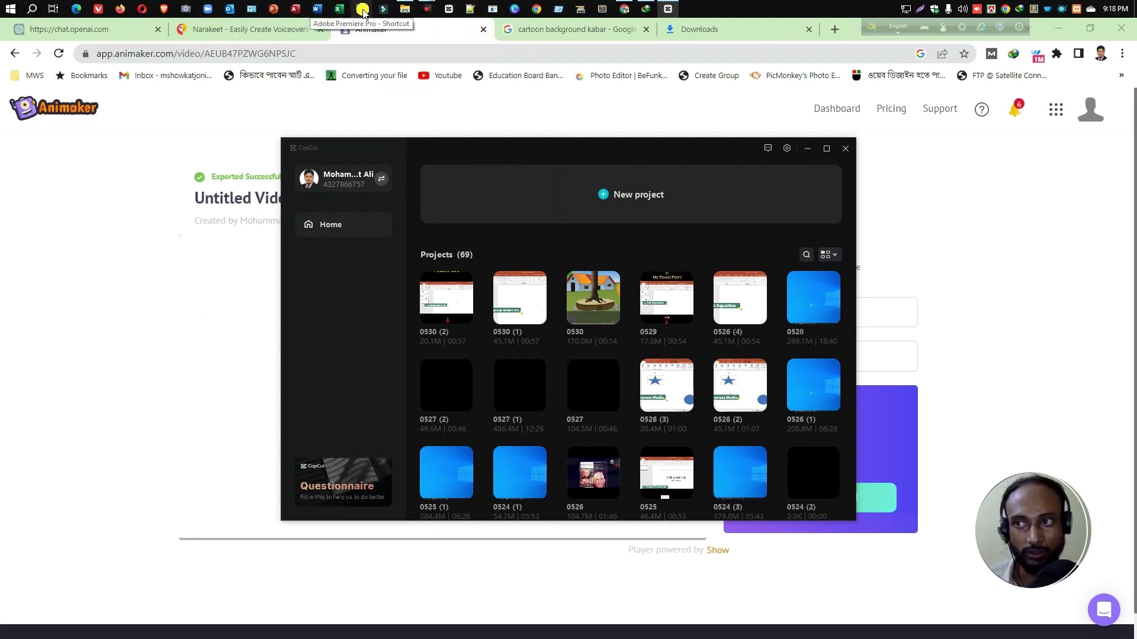
left_click(588, 195)
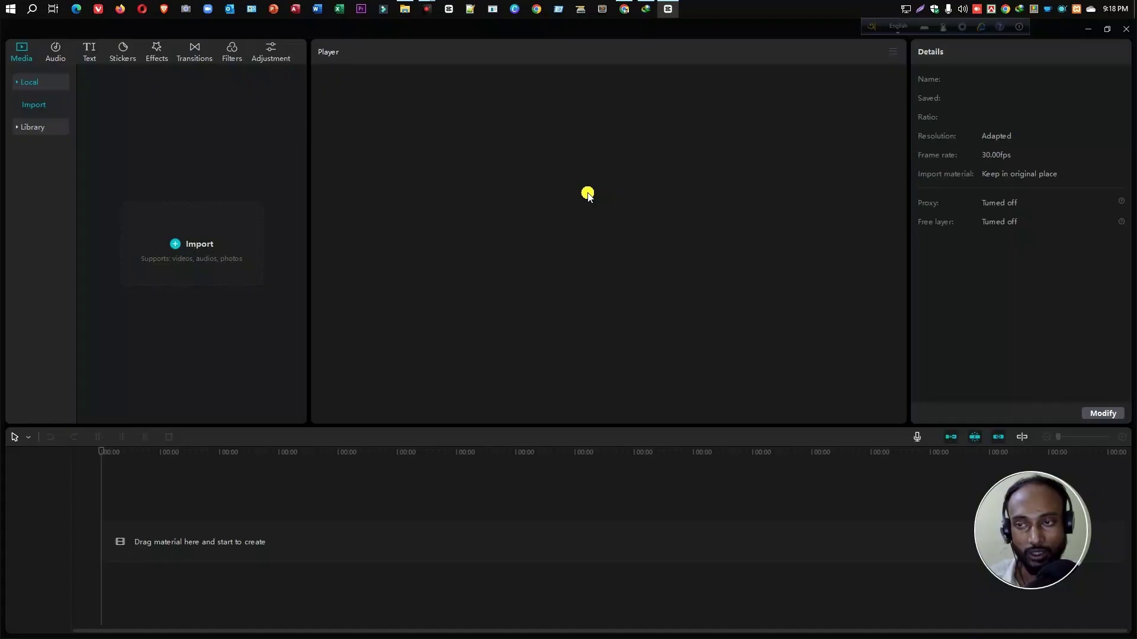
key("alt+Tab")
mouse_move(593, 175)
left_mouse_down()
mouse_move(583, 197)
mouse_move(487, 175)
mouse_move(651, 102)
left_mouse_up()
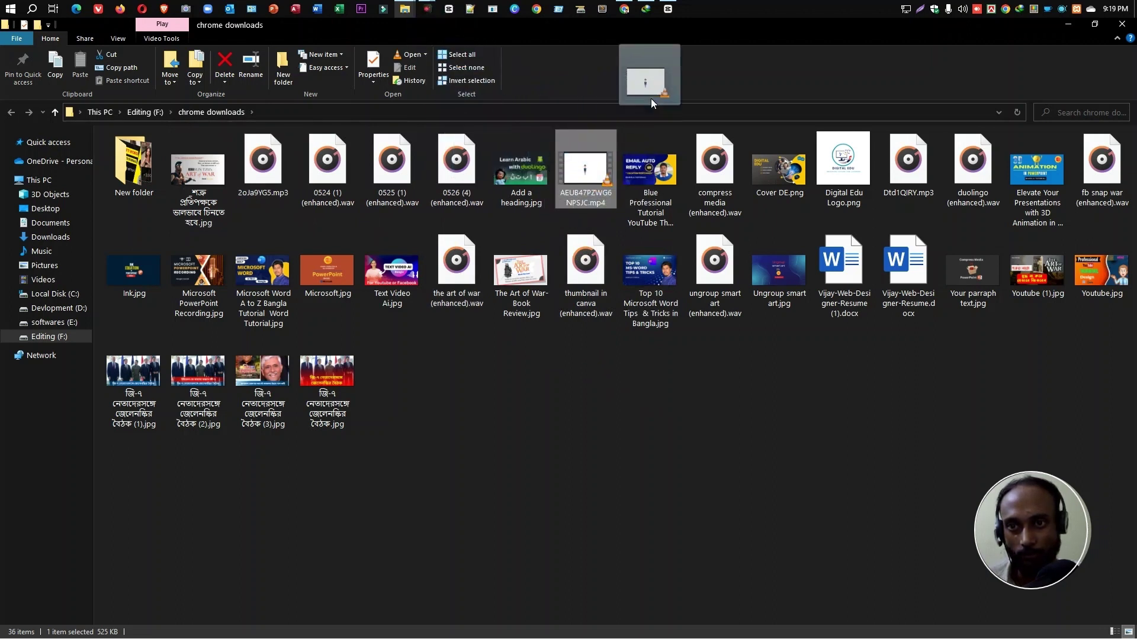
left_click_drag(661, 5, 679, 16)
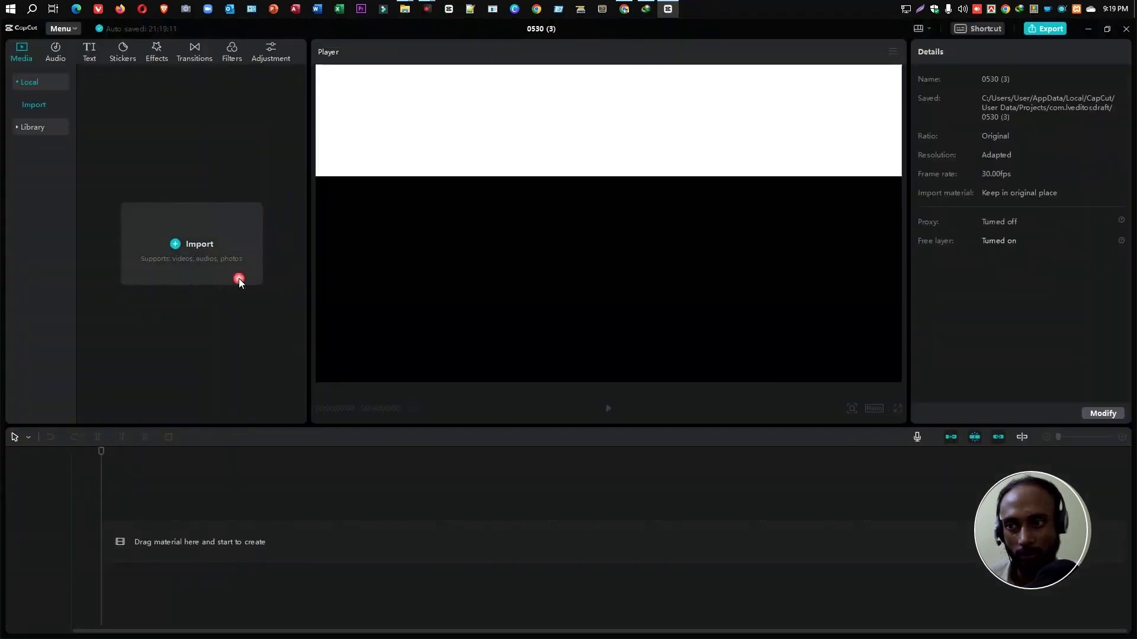
left_click_drag(670, 9, 239, 280)
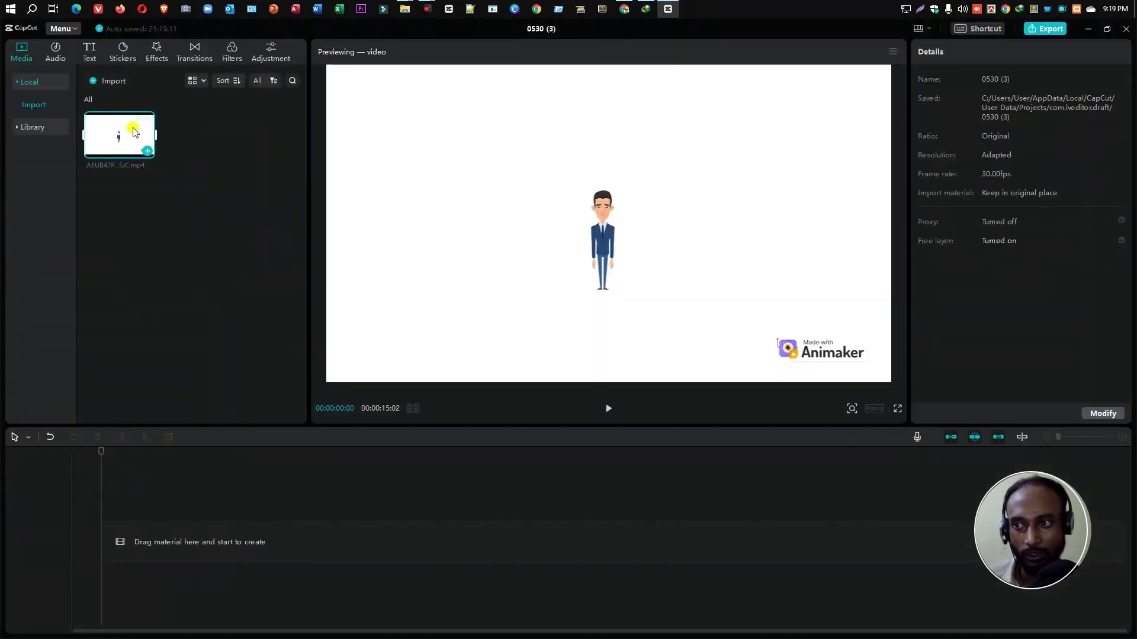
mouse_move(119, 133)
left_mouse_down()
mouse_move(150, 601)
mouse_move(107, 545)
left_mouse_up()
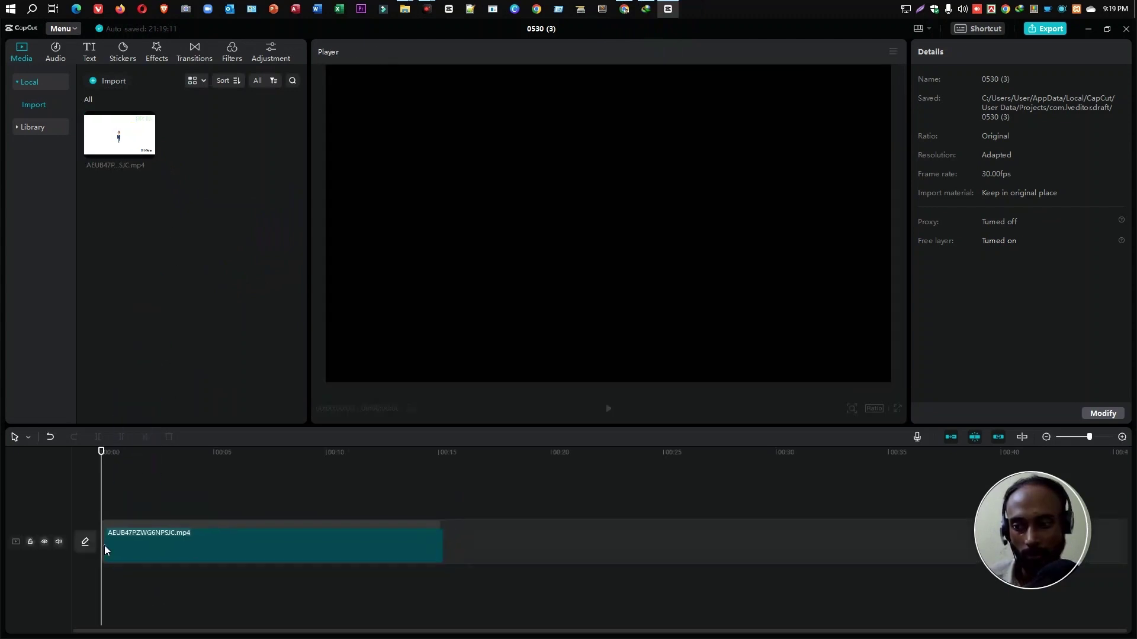
left_click(107, 540)
Trim the clip's blank opening up to where the village scene starts.
left_click_drag(107, 458, 117, 483)
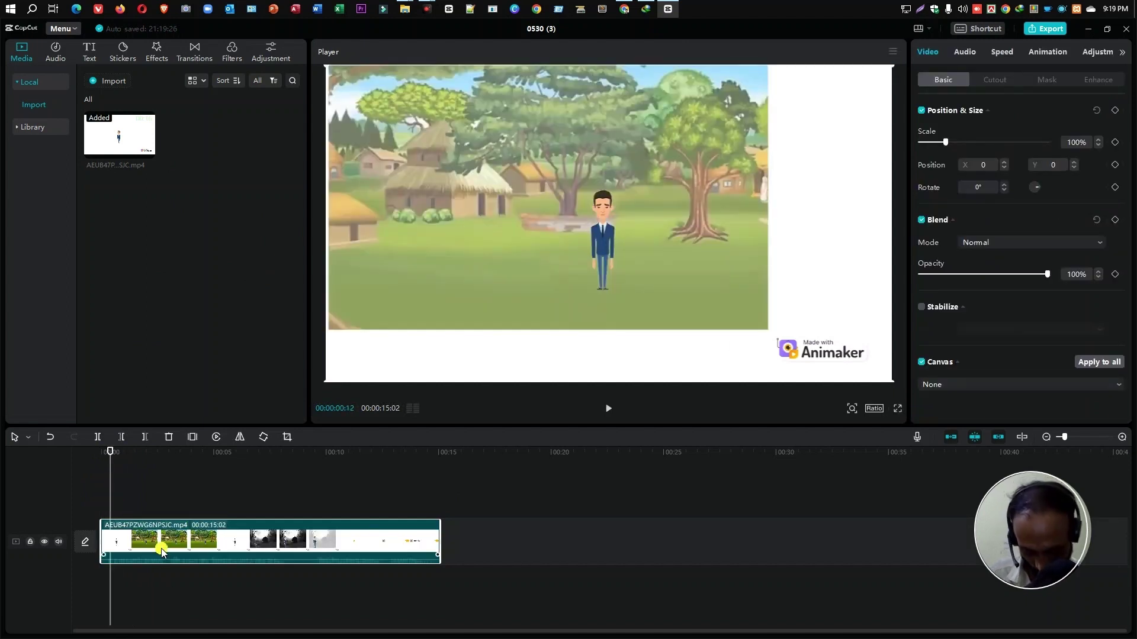
key("q")
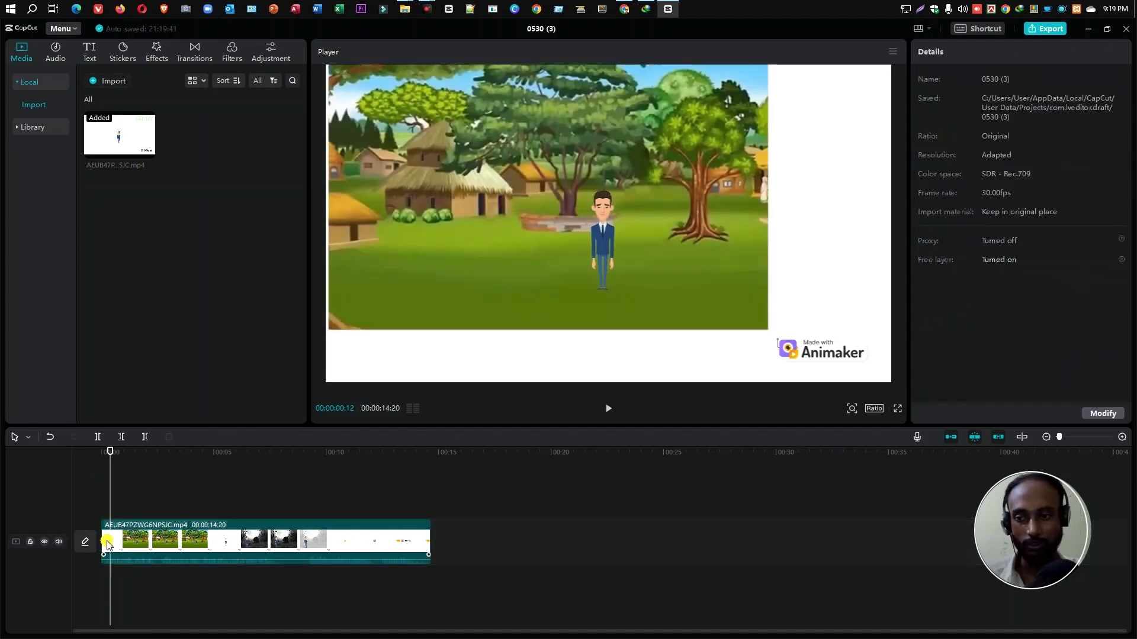
left_click(107, 543)
Split the clip at the graveyard scene's end and delete the leftover tail.
mouse_move(115, 454)
left_mouse_down()
mouse_move(331, 504)
mouse_move(299, 511)
left_mouse_up()
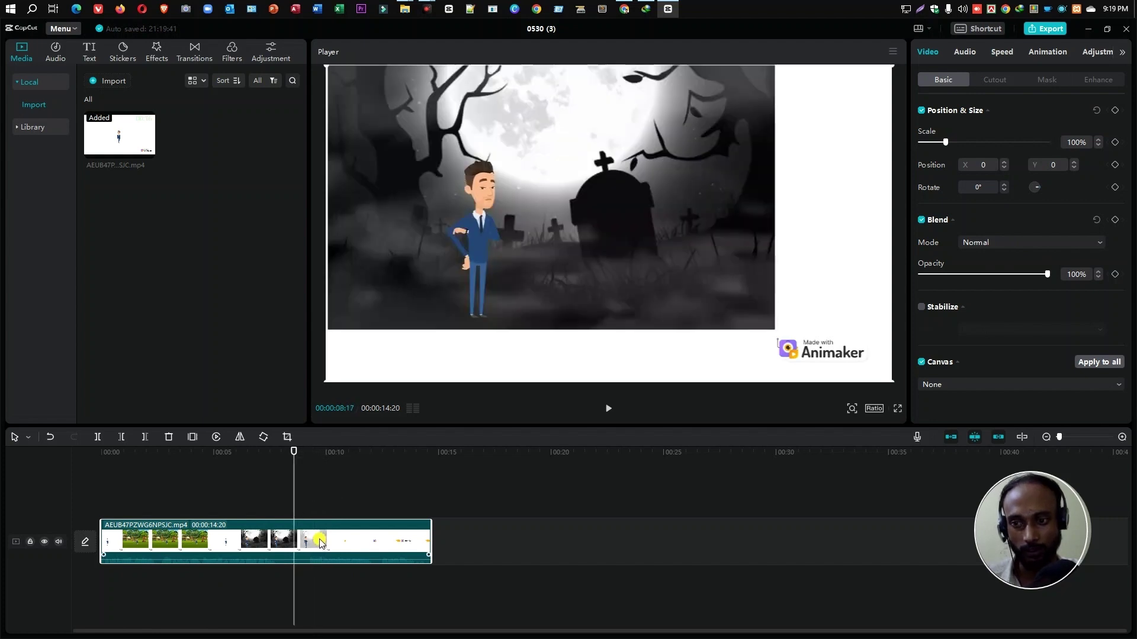
key("ctrl+b")
left_click(313, 525)
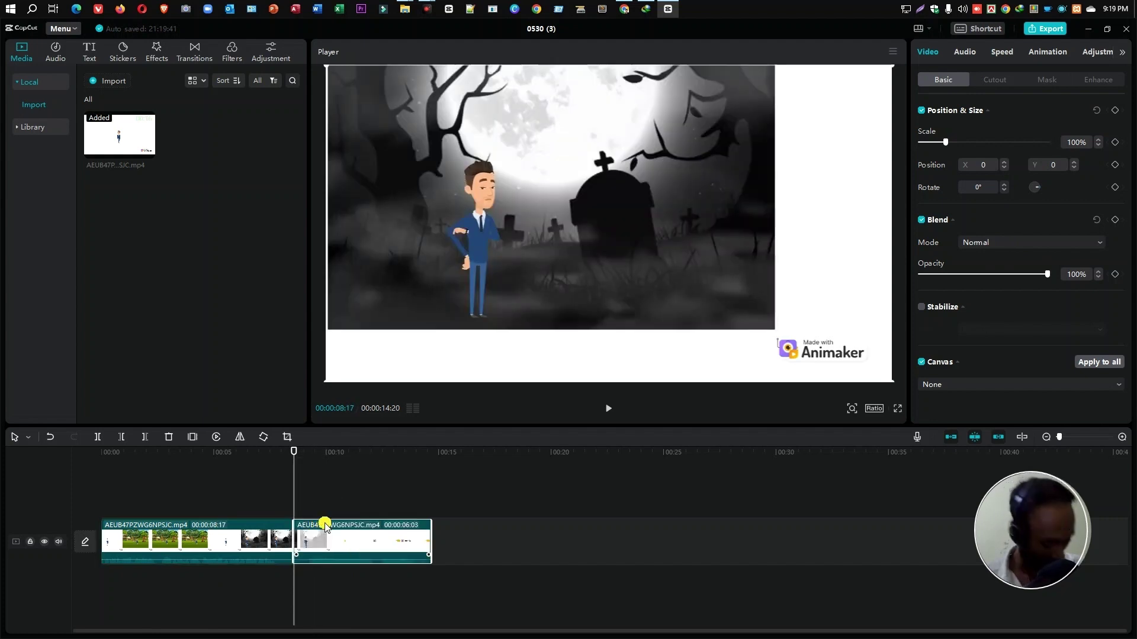
key("Delete")
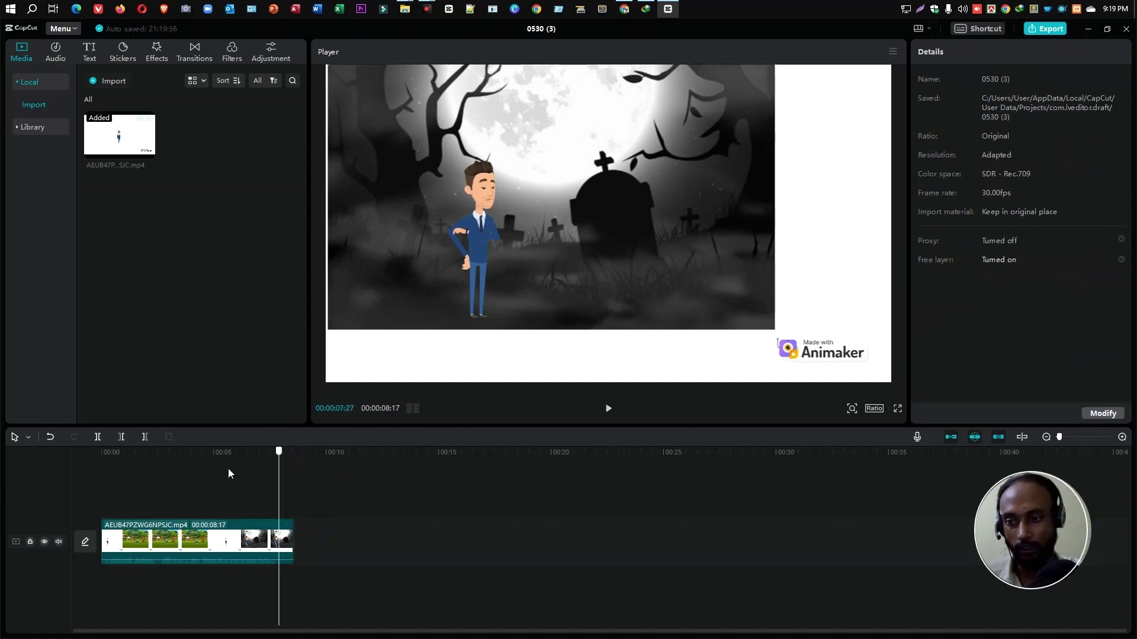
left_click_drag(325, 525, 151, 525)
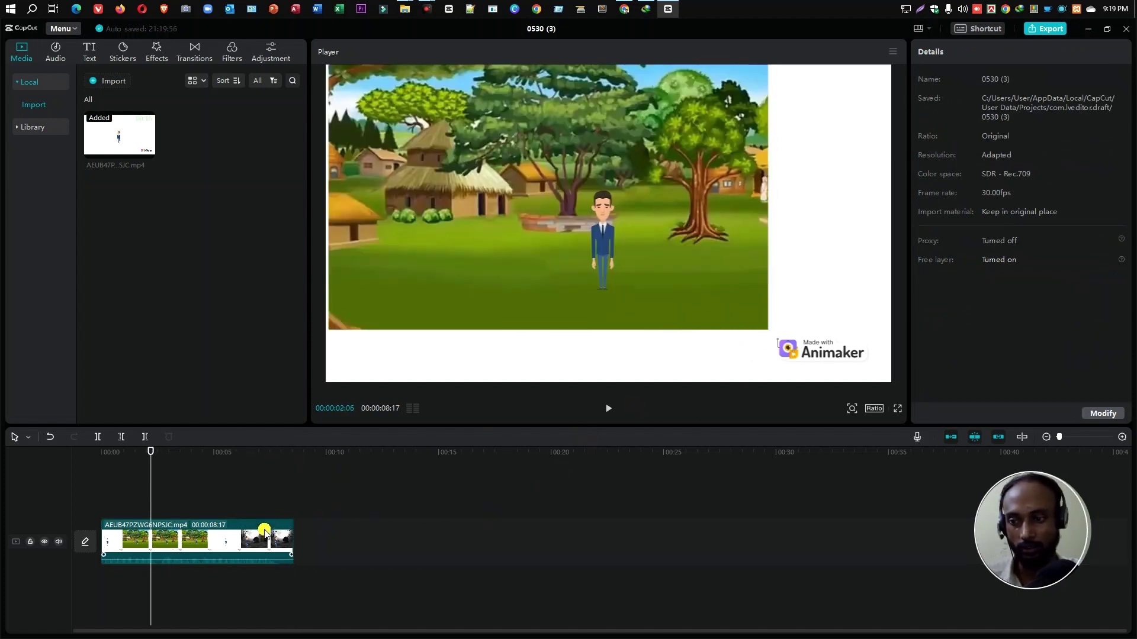
left_click(264, 536)
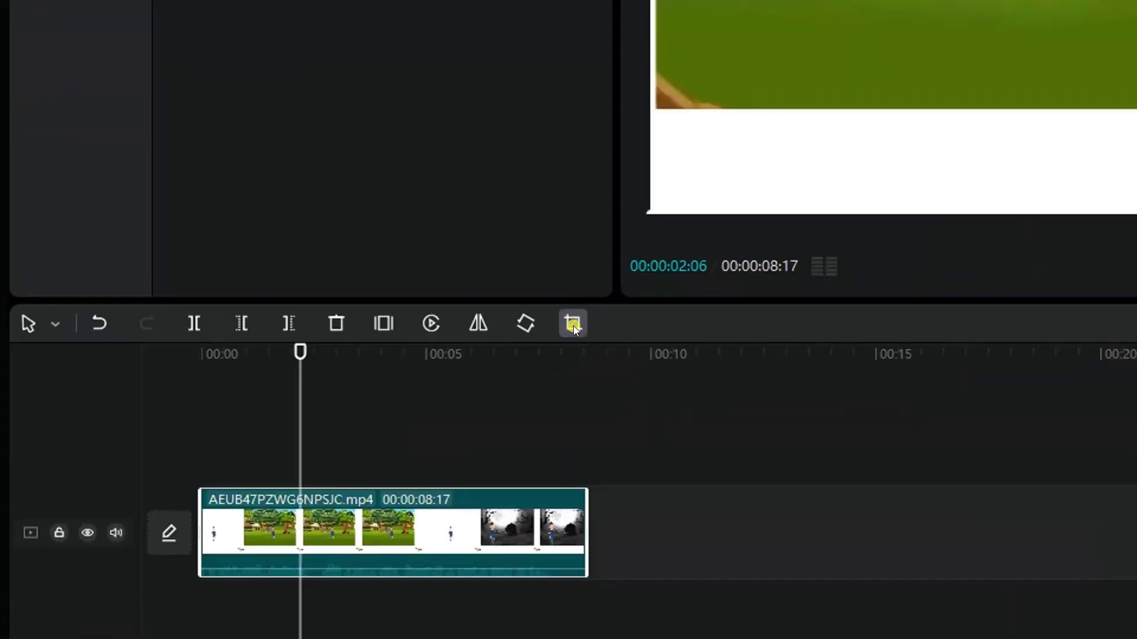
Crop the clip to 16:9 over the scene, excluding borders and watermark, and confirm.
left_click(573, 324)
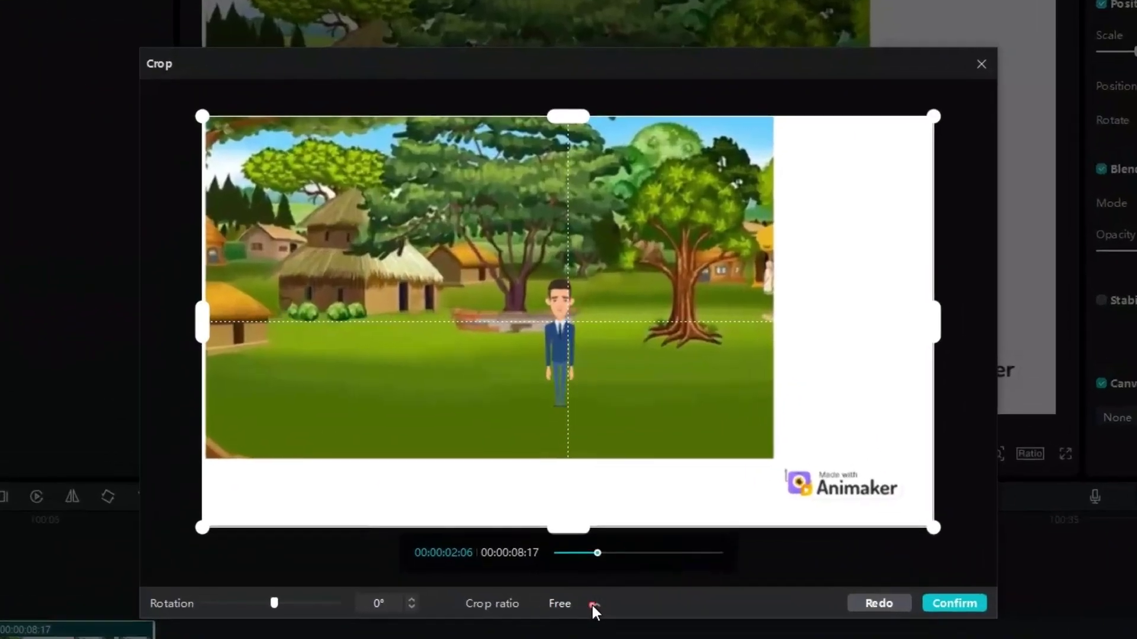
left_click(584, 507)
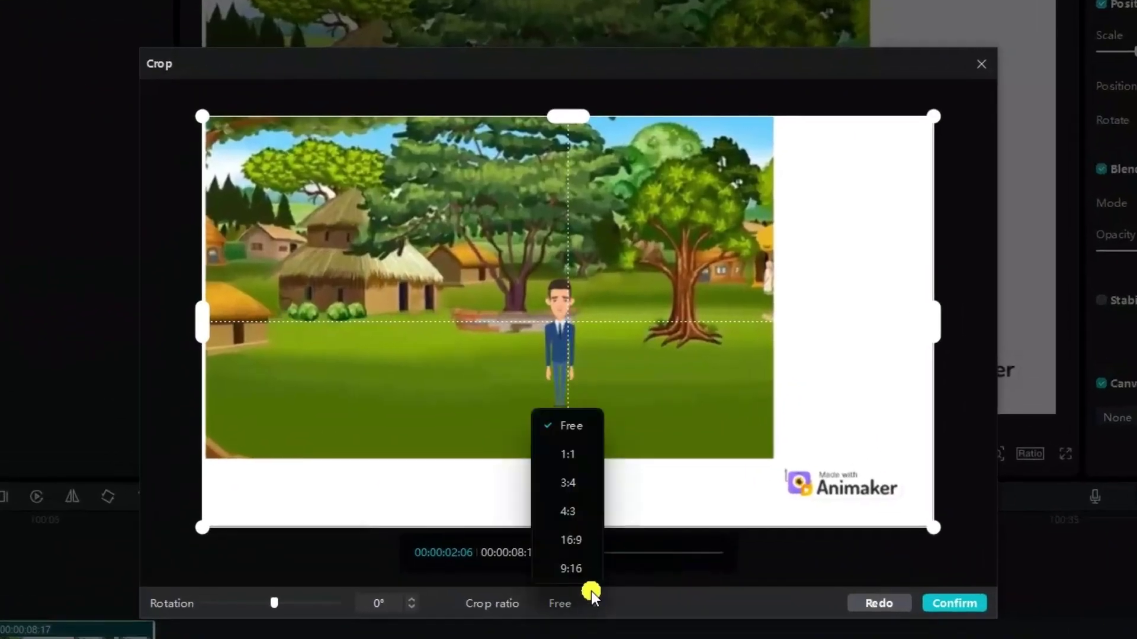
left_click(572, 538)
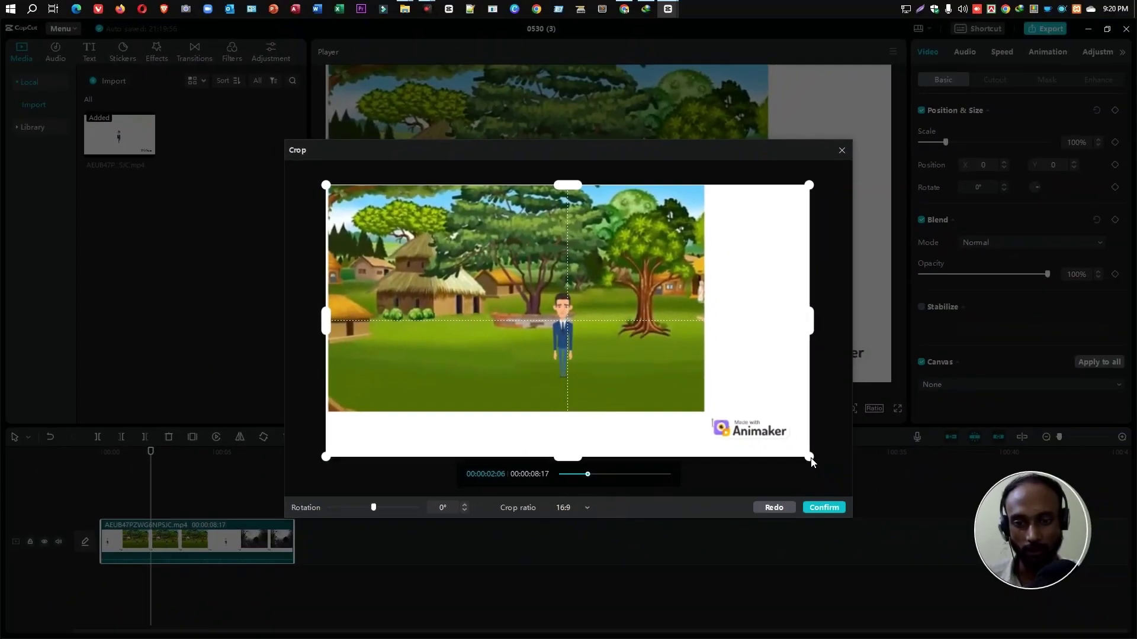
left_click_drag(809, 456, 705, 435)
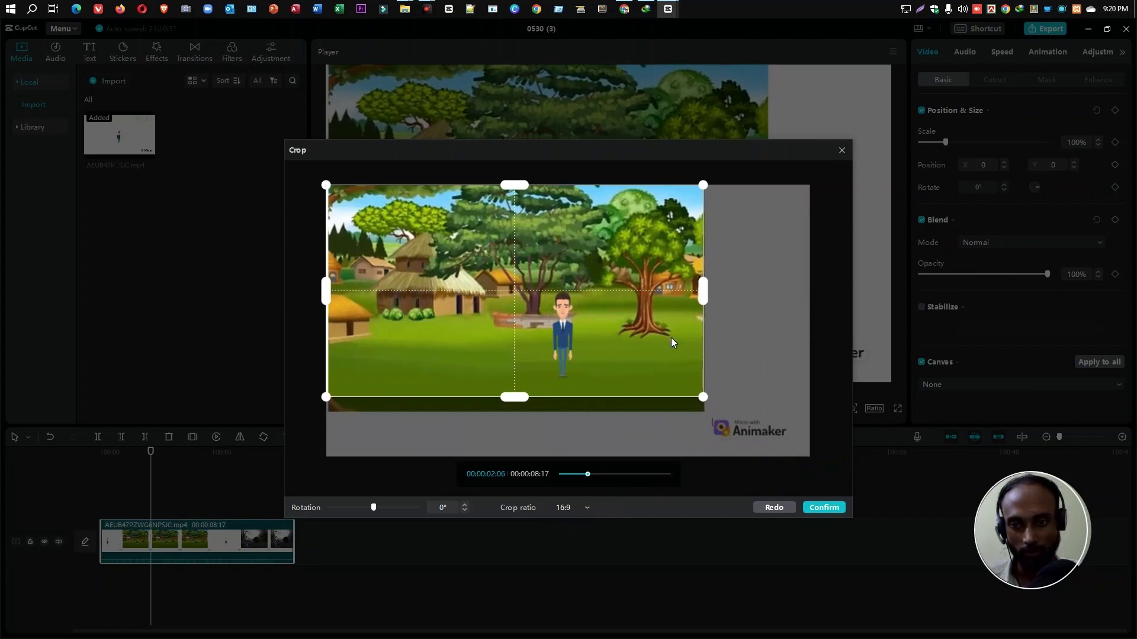
left_click_drag(671, 338, 665, 351)
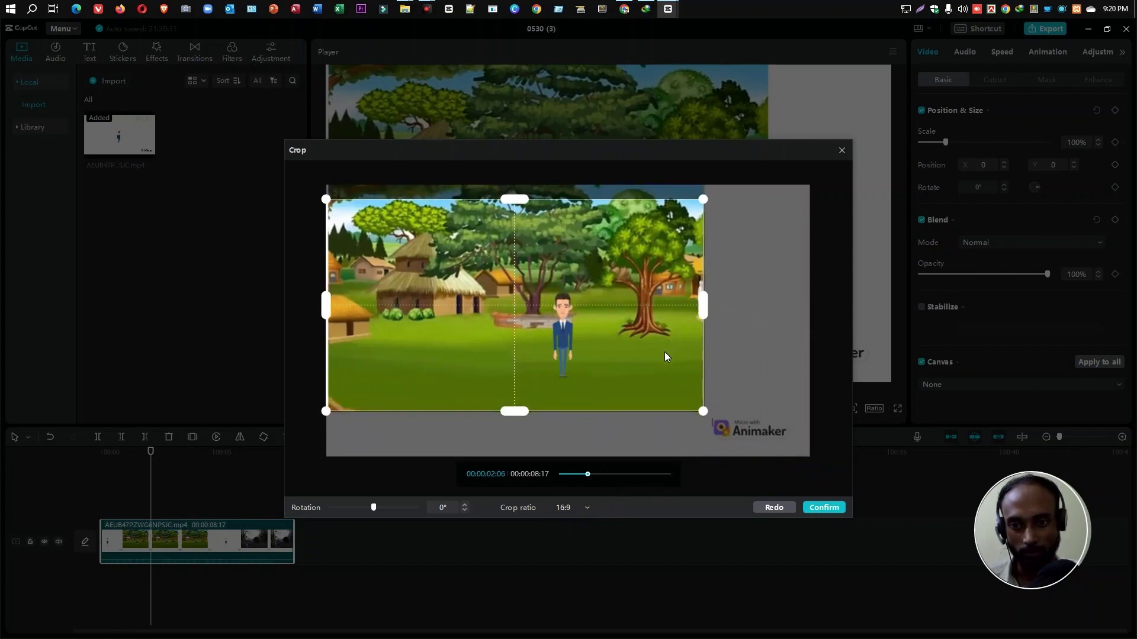
left_click(830, 508)
left_click(830, 508)
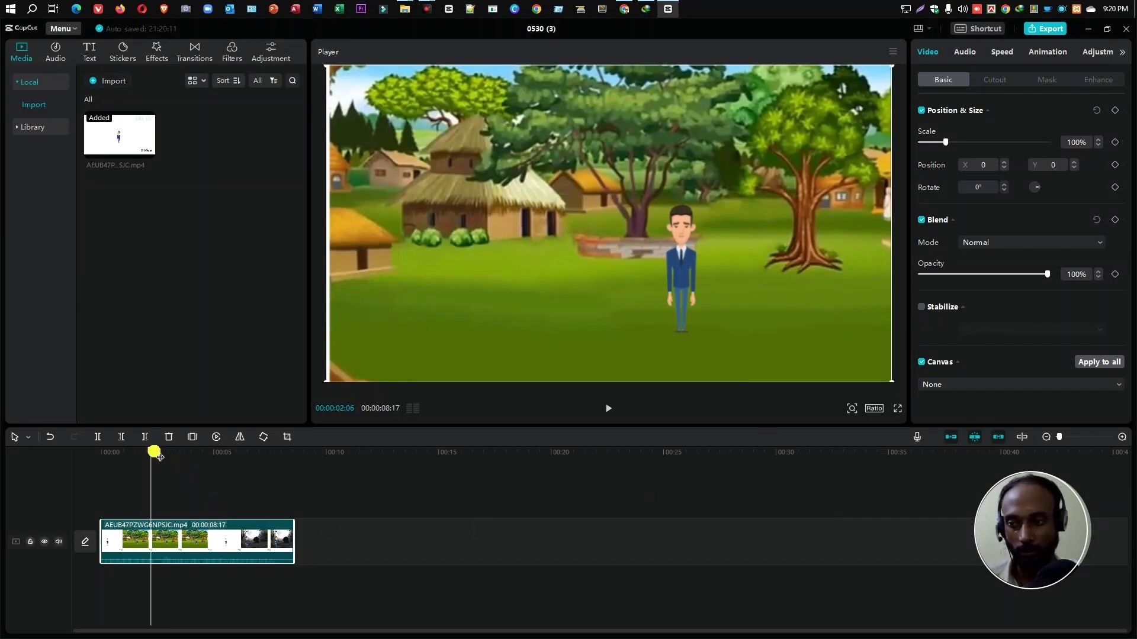
left_click_drag(151, 451, 112, 452)
left_click(346, 497)
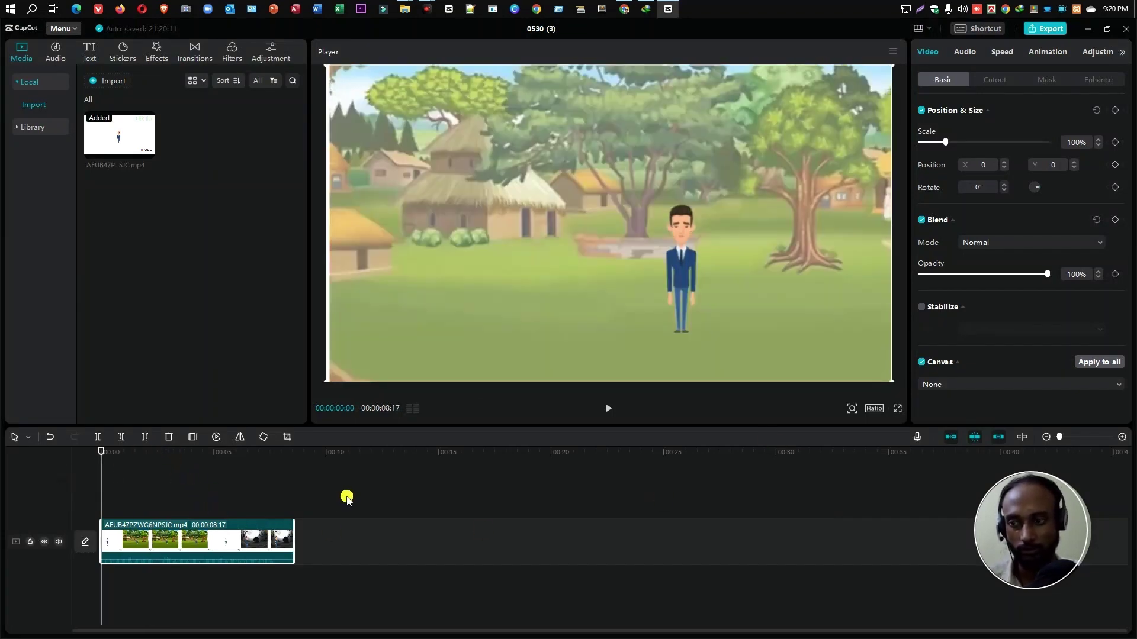
Preview the clip, export it as 720P mp4, then minimize CapCut and File Explorer.
key("space")
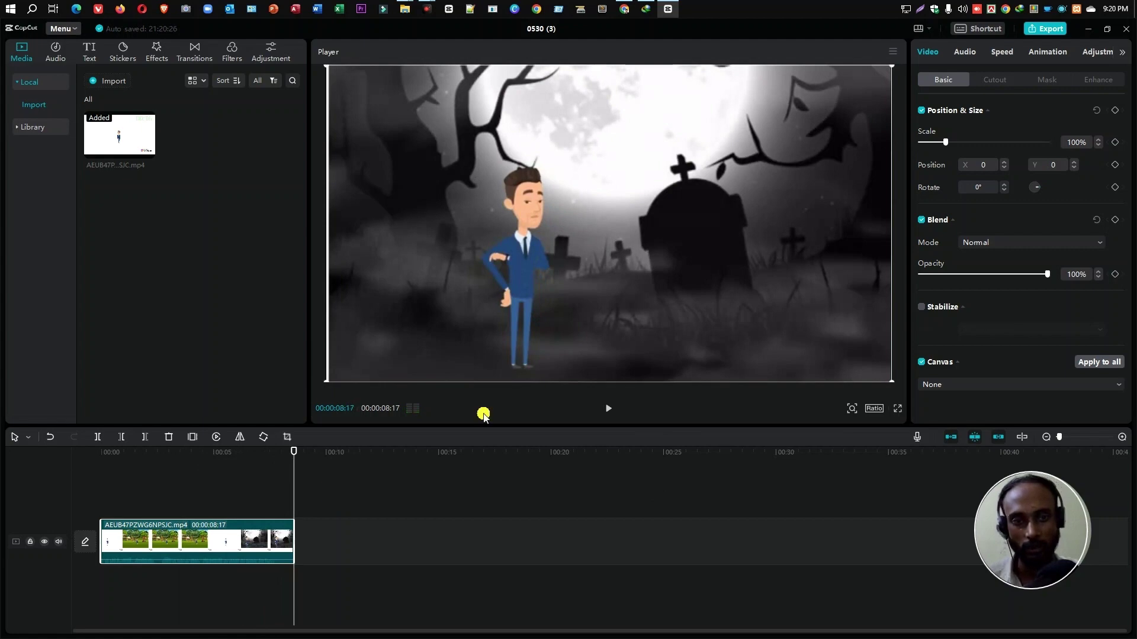
left_click(1038, 34)
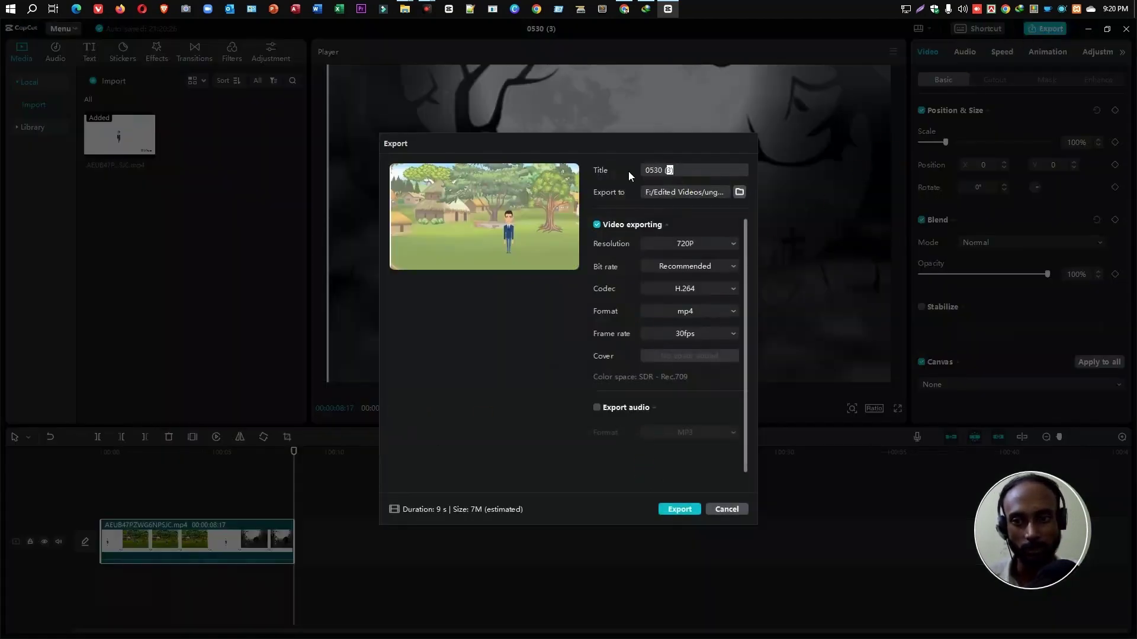
left_click(681, 509)
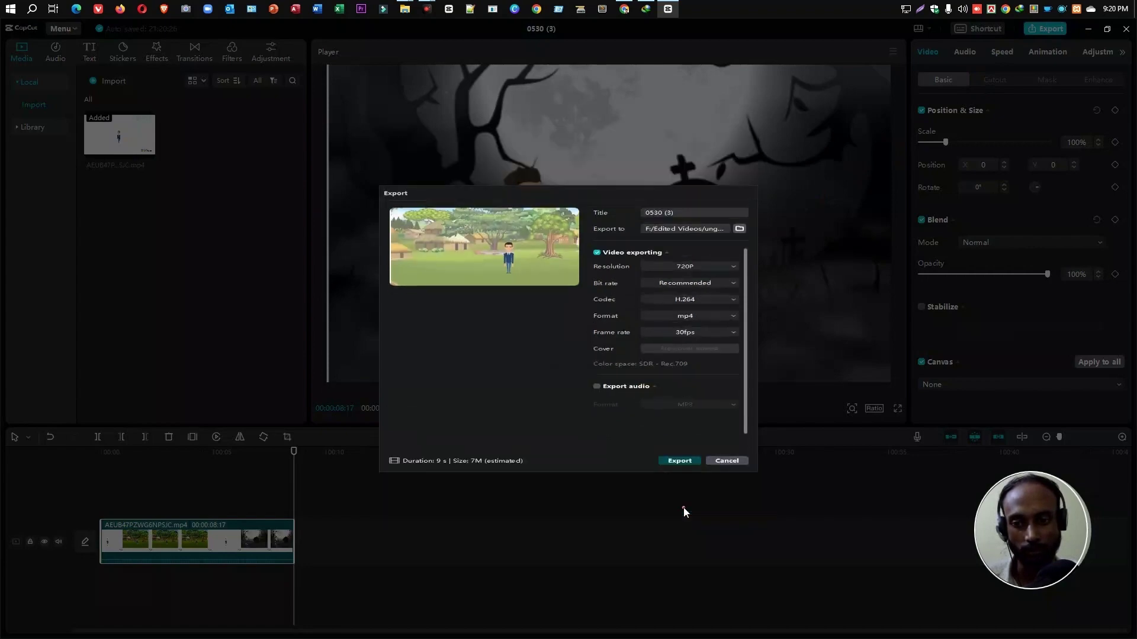
left_click(718, 456)
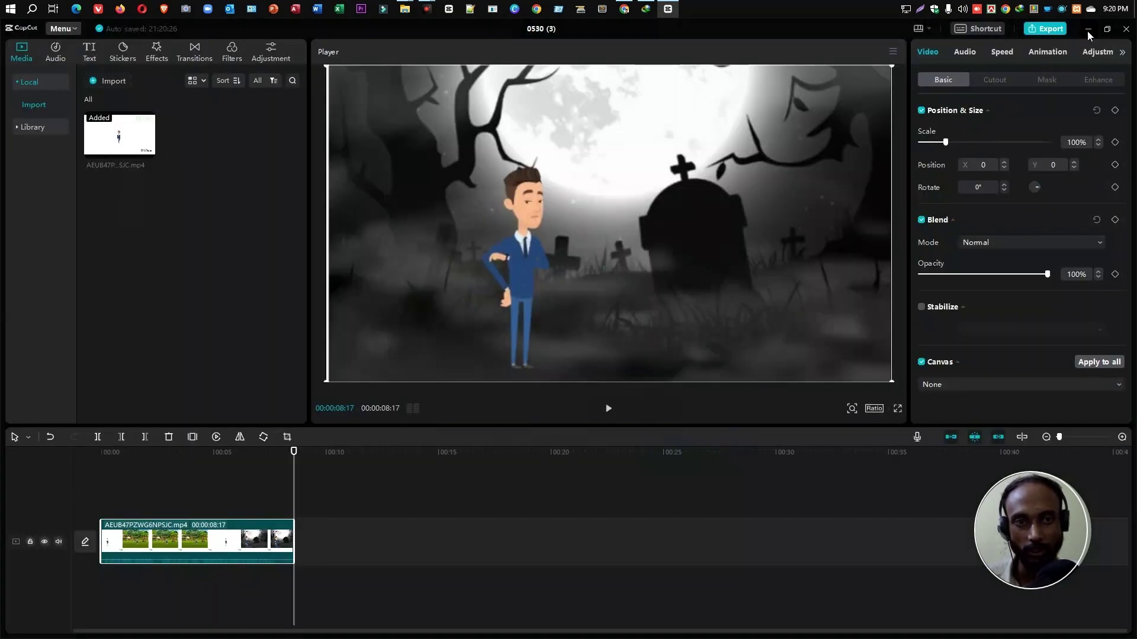
left_click(1089, 28)
left_click(1069, 27)
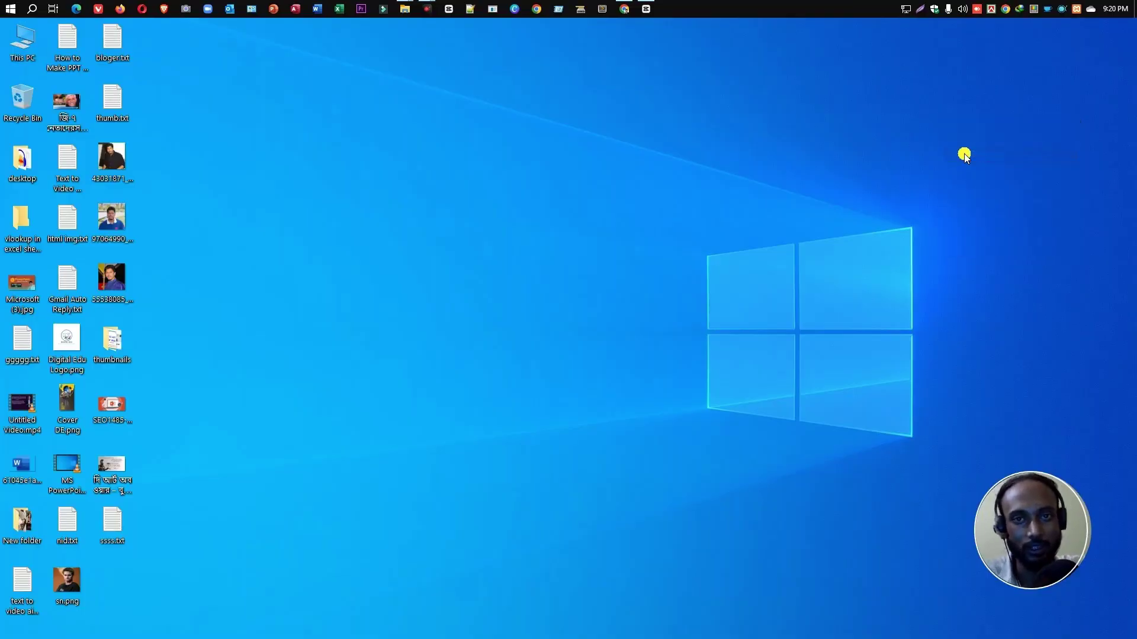